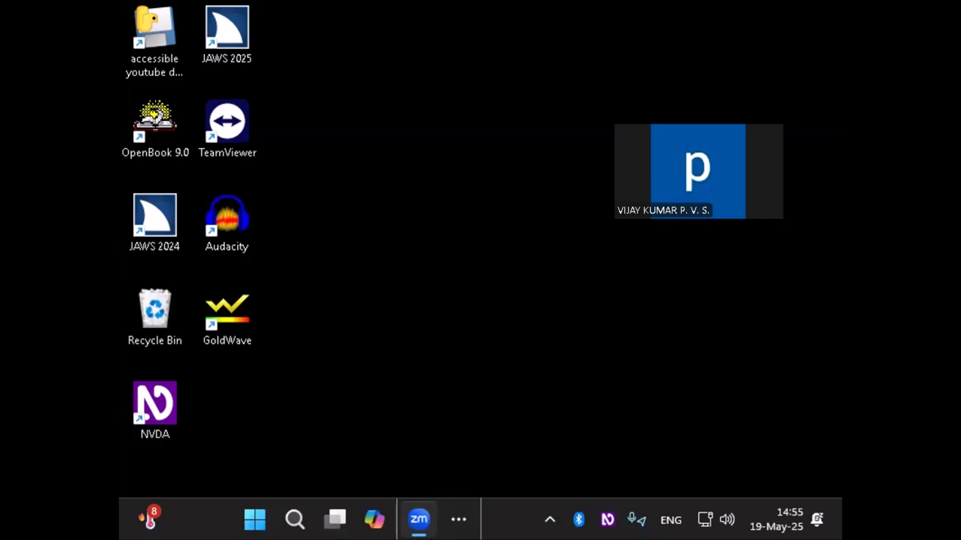
Open Google Chrome and search the web for "obs download".
key(super)
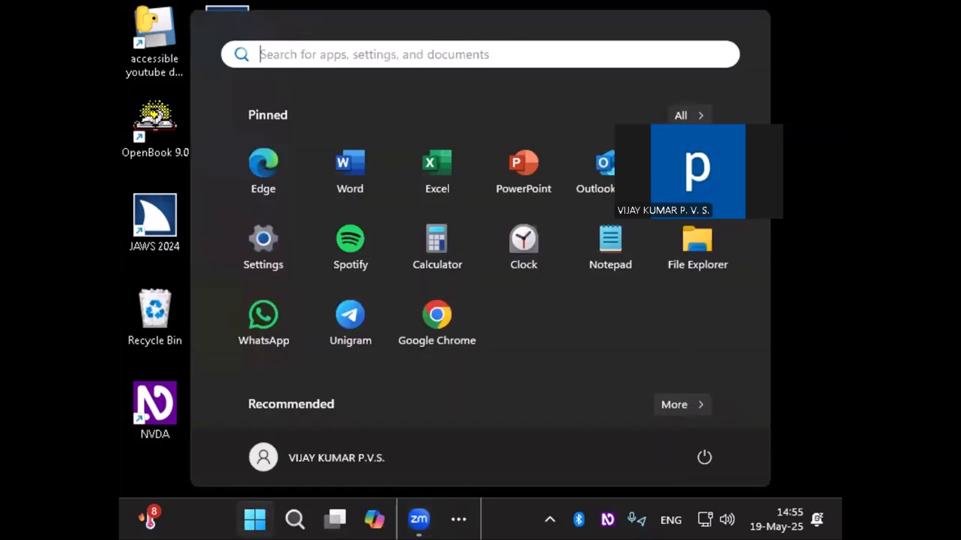
text(g)
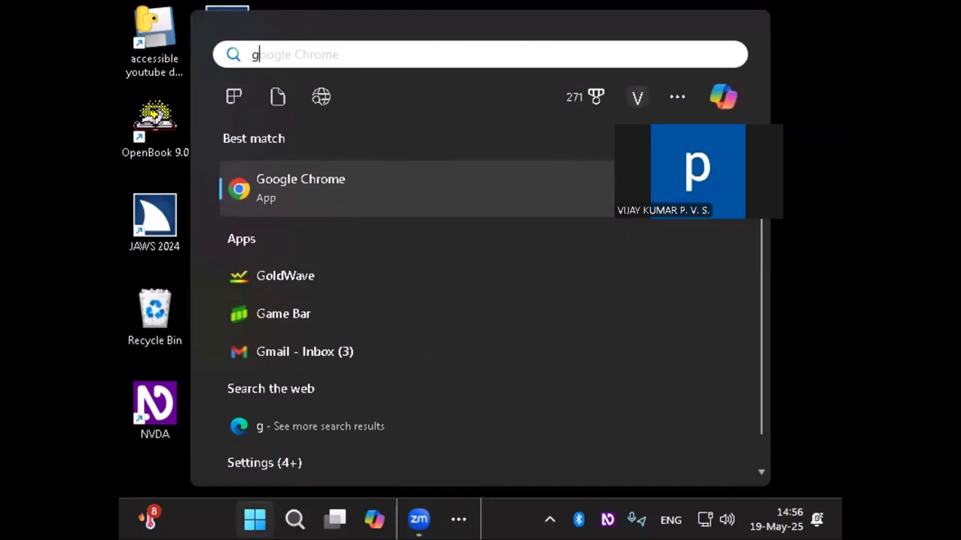
key(Return)
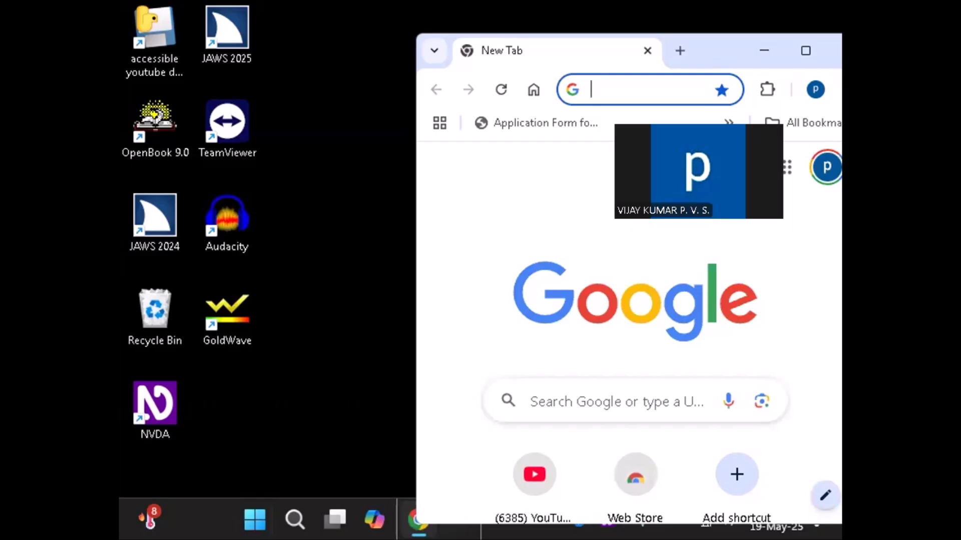
text(obs )
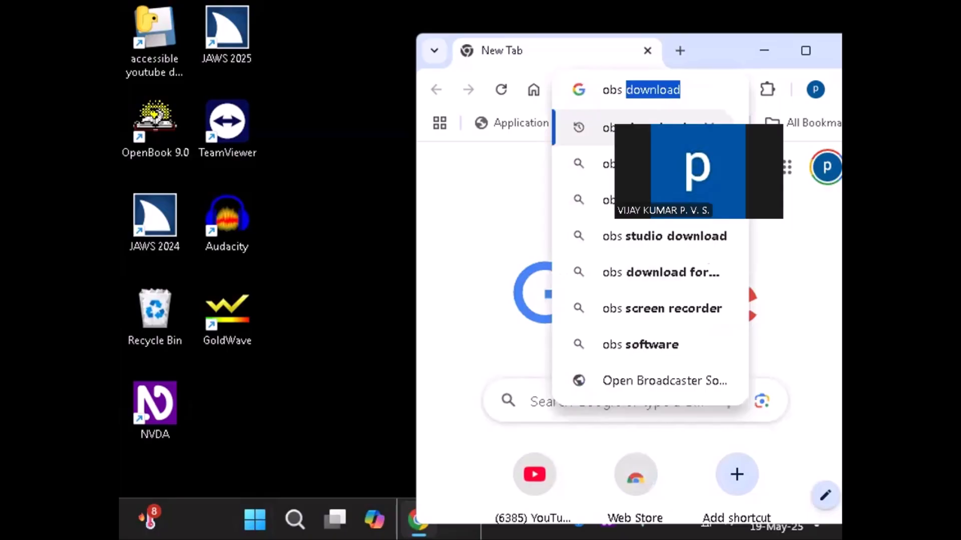
text(download)
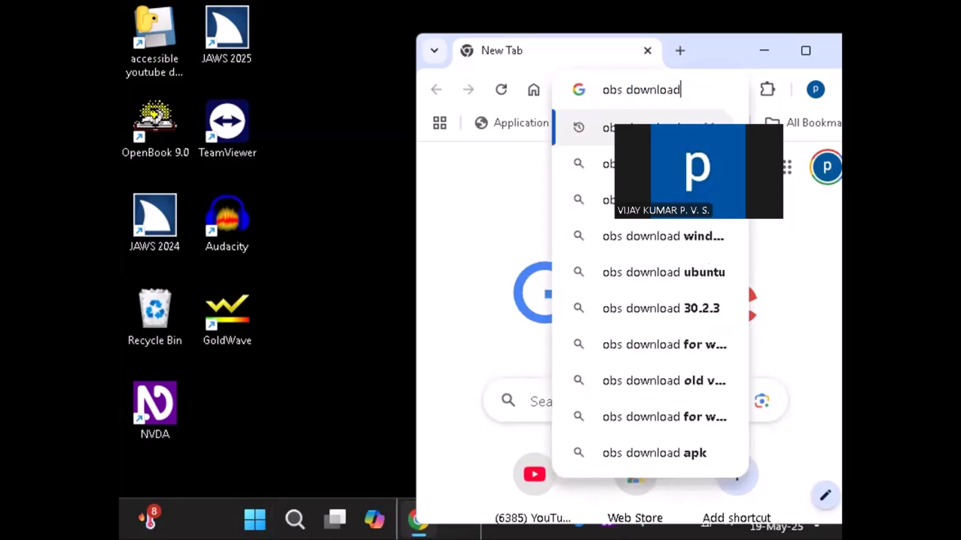
key(Return)
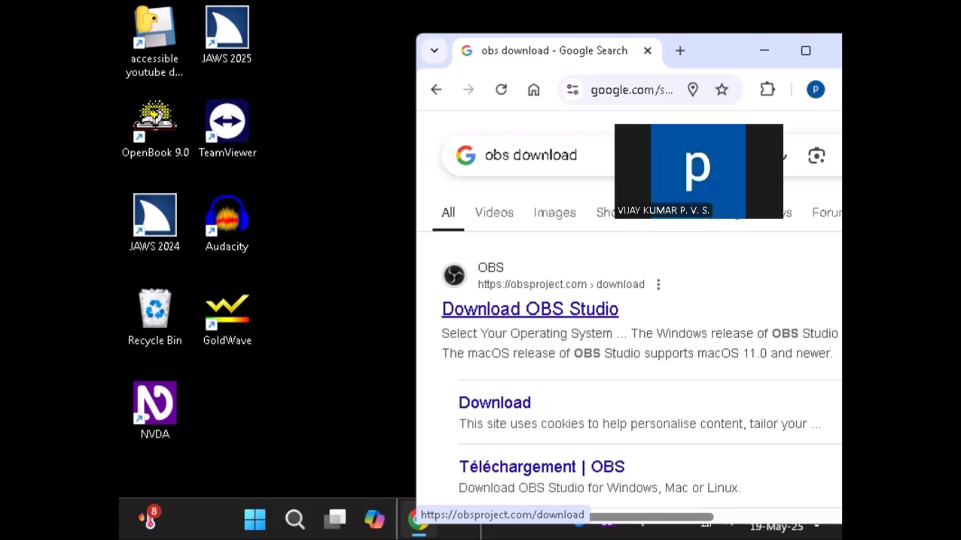
Open the "Download OBS Studio" result from obsproject.com and follow the site's Download link.
key(Return)
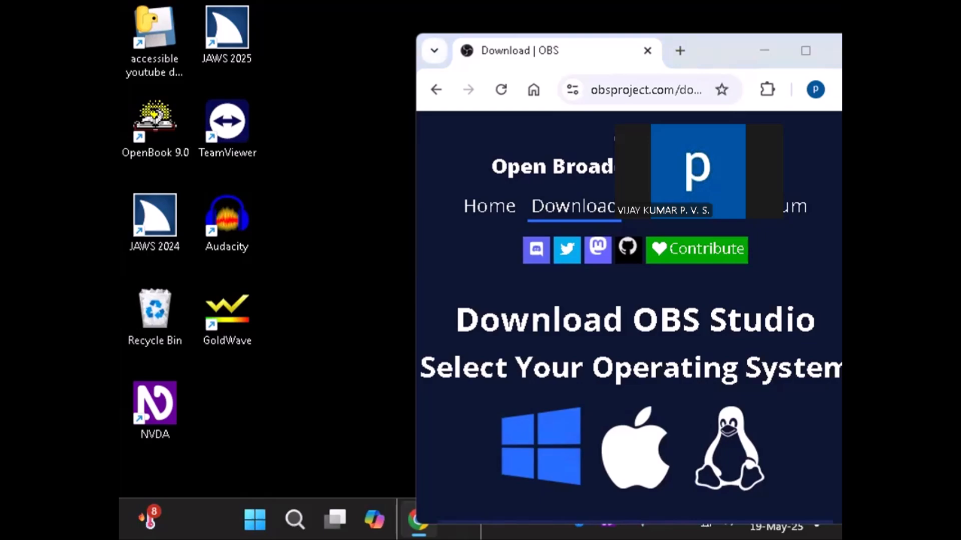
key(Insert+F7)
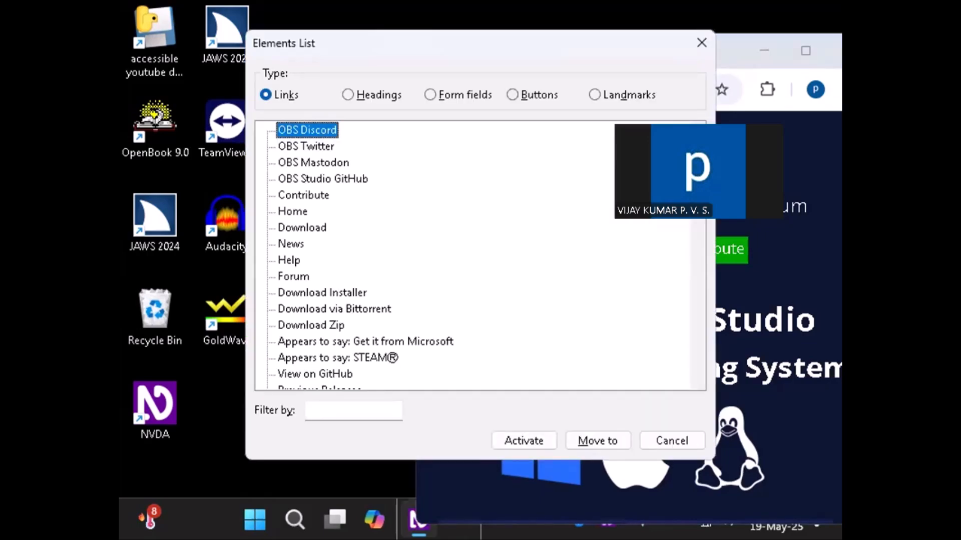
key(d)
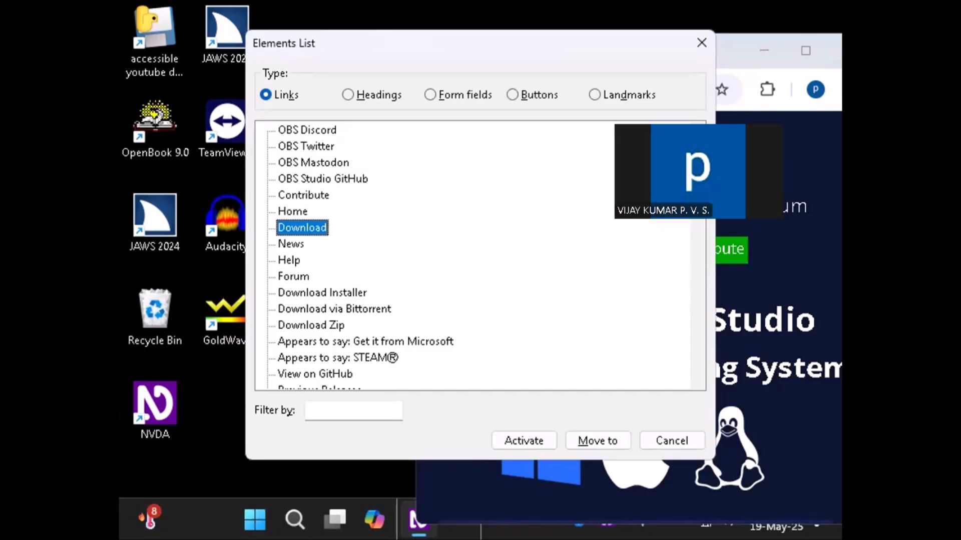
key(Return)
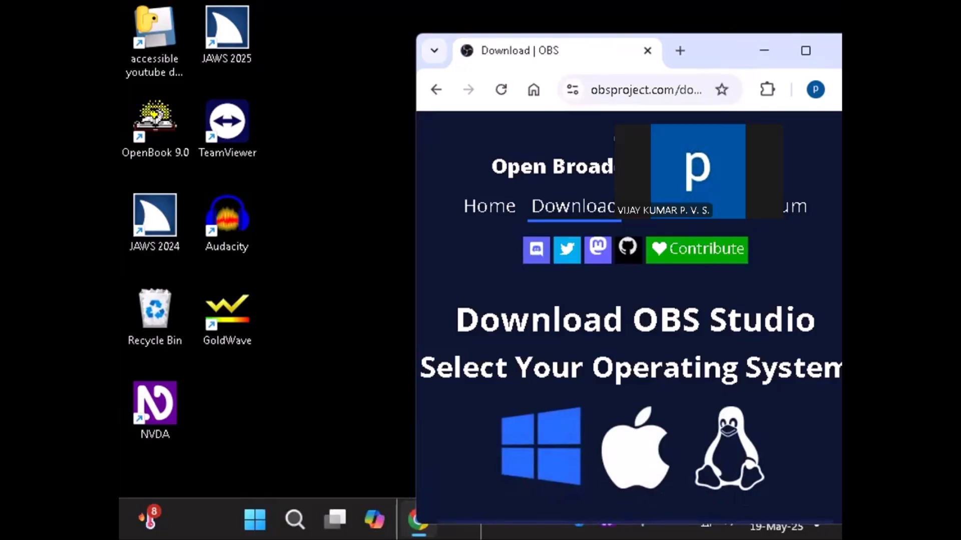
Find the Download Installer link among the page's links and download the OBS Studio installer.
key(Insert+F7)
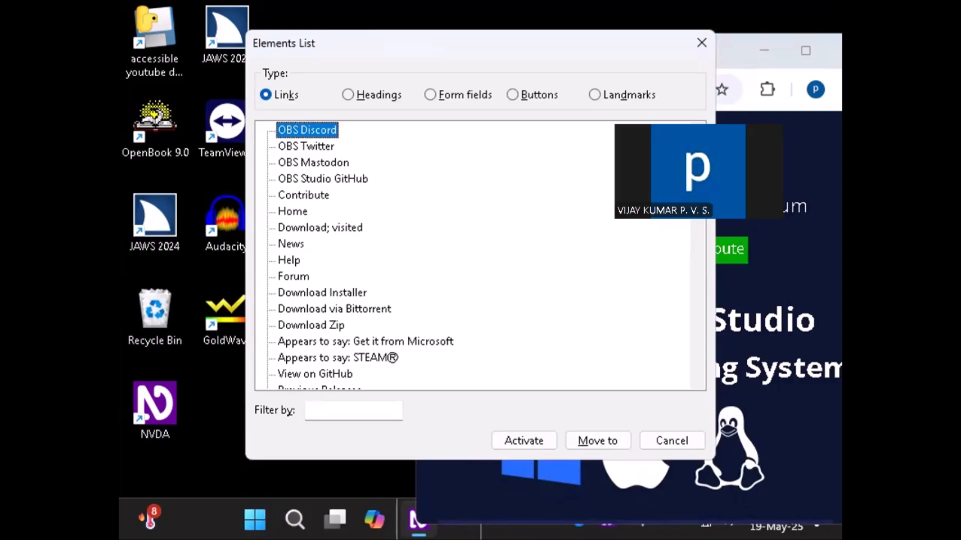
key(d)
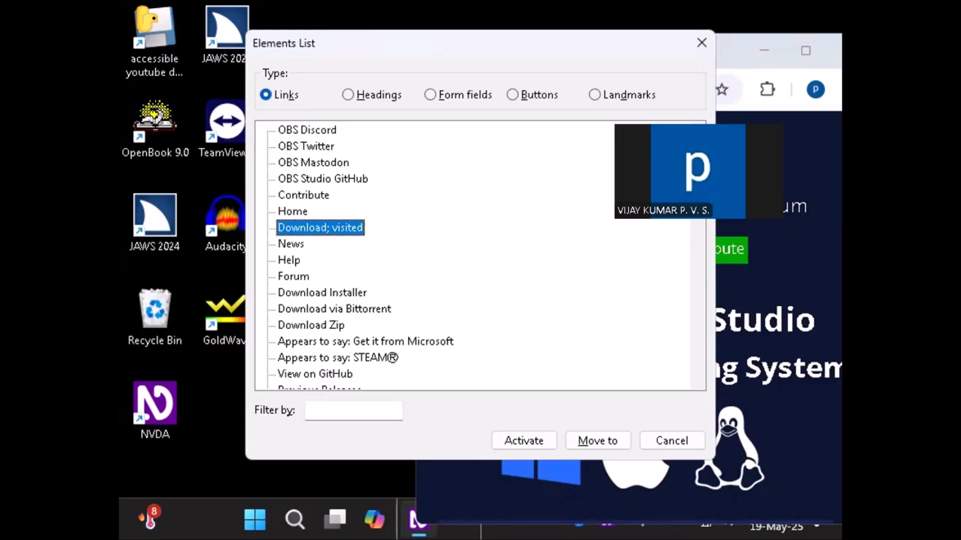
key(d)
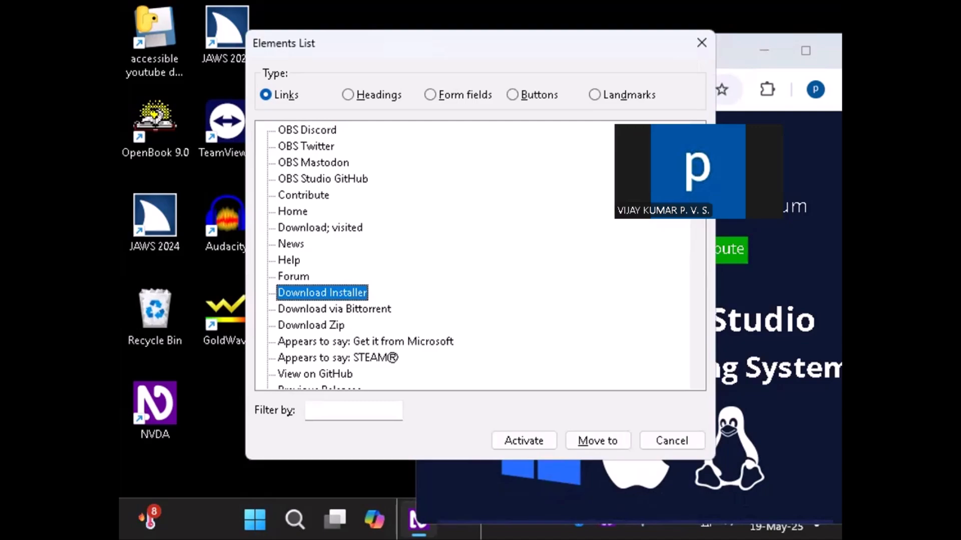
key(Return)
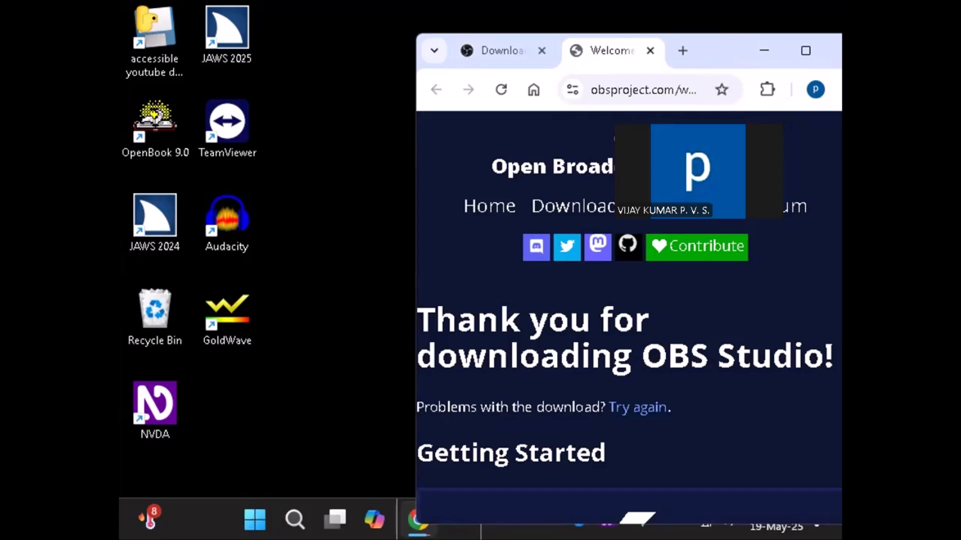
Show the newly downloaded OBS Studio installer in its folder from the browser's download history.
key(ctrl+j)
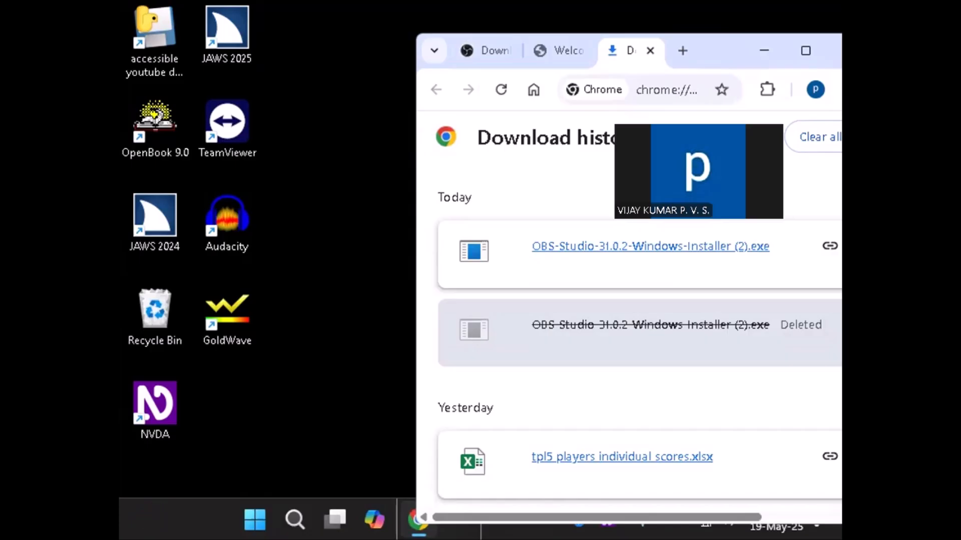
key(Tab)
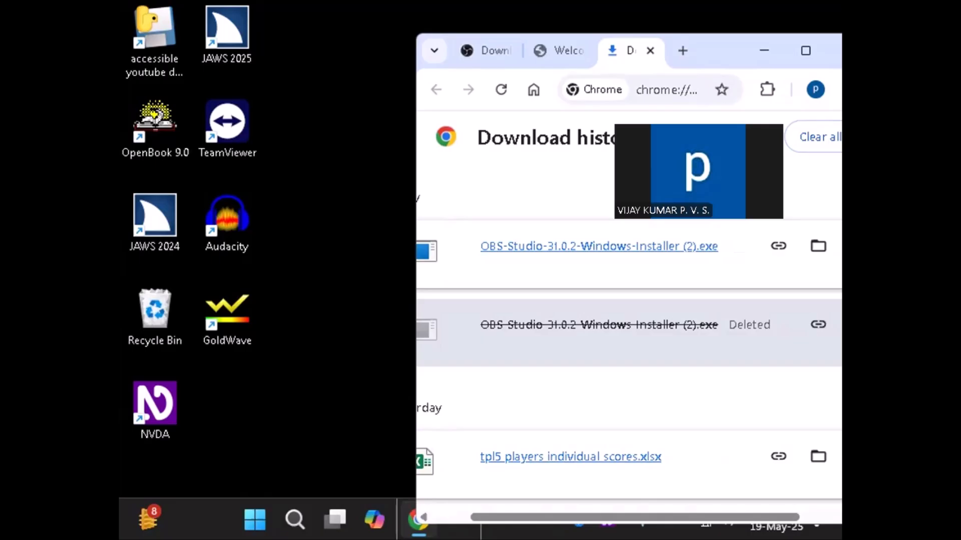
key(Return)
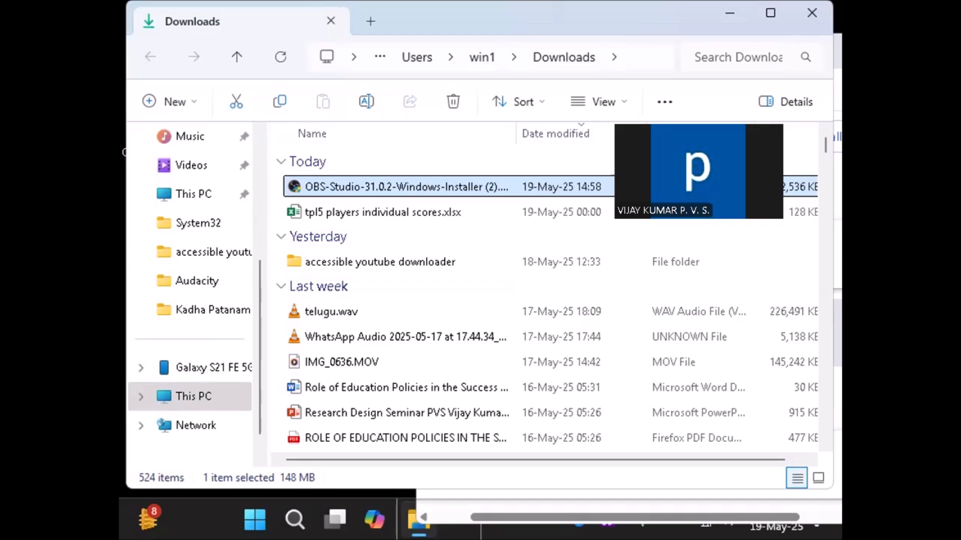
Run the OBS-Studio-31.0.2-Windows-Installer (2).exe file from the Downloads folder.
key(Down)
key(Up)
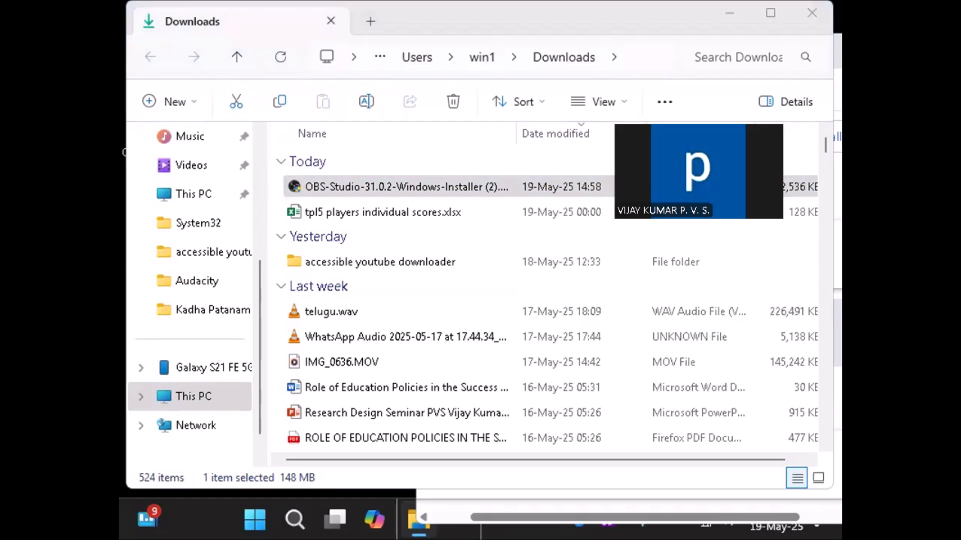
key(alt+Tab)
key(Return)
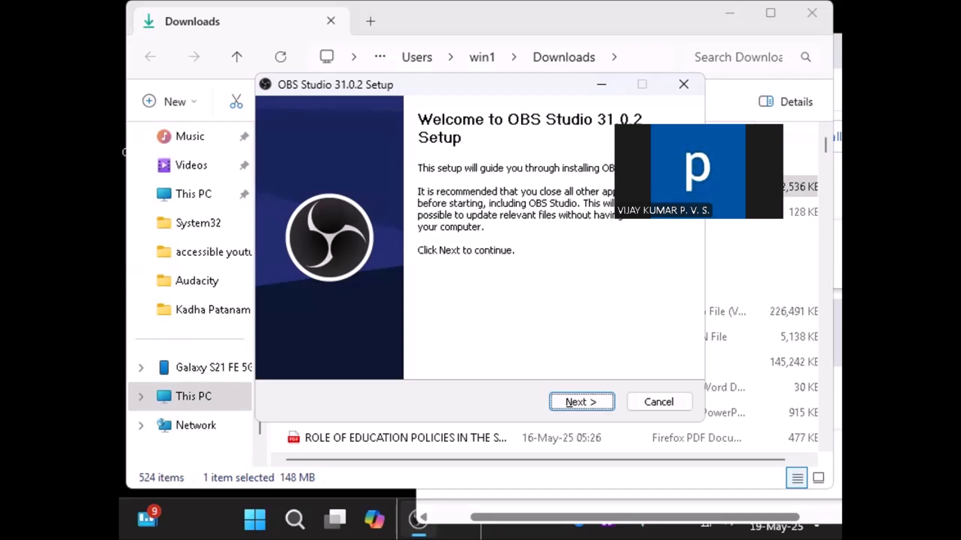
Proceed past the setup's welcome page and the license information to the install location.
key(Return)
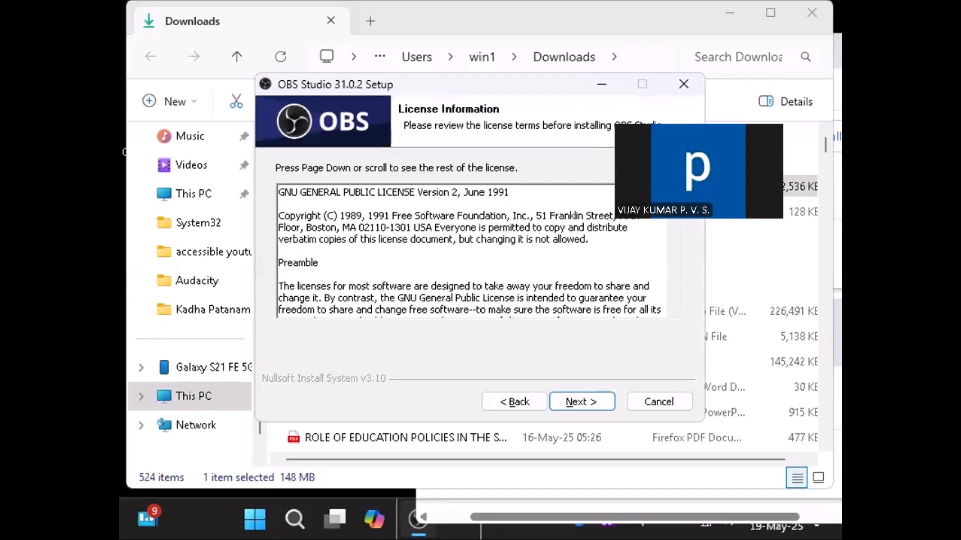
key(Tab)
key(Tab)
key(Return)
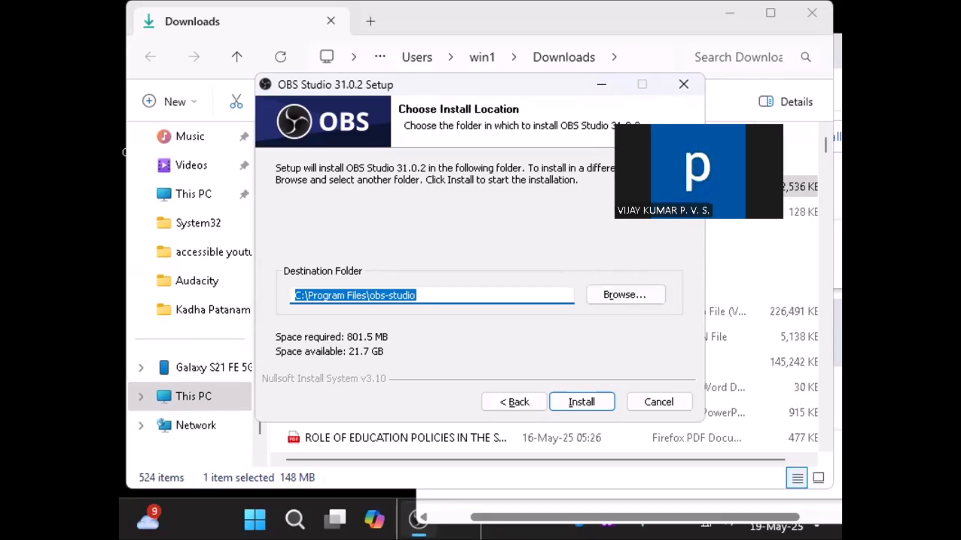
Install OBS Studio into the default destination folder C:\Program Files\obs-studio.
key(Tab)
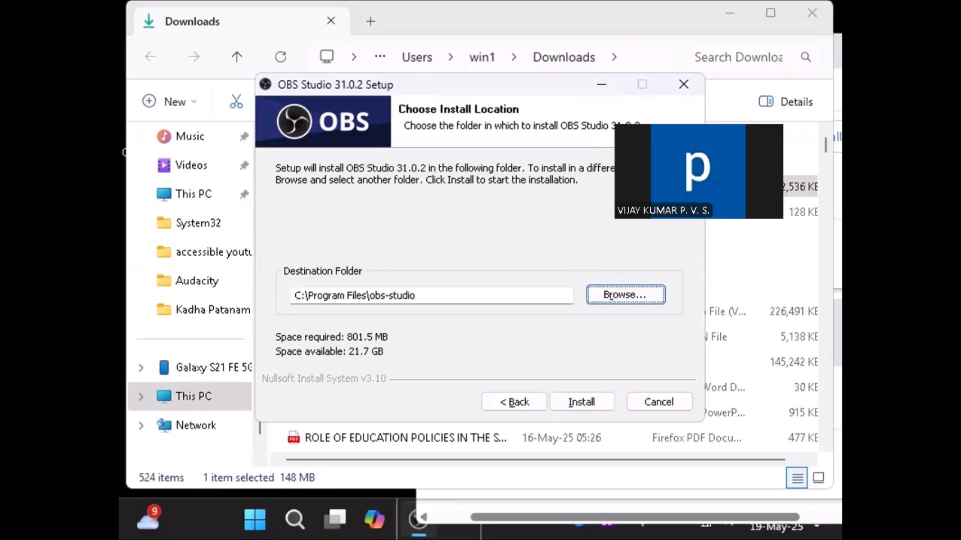
key(Tab)
key(Tab)
key(Tab)
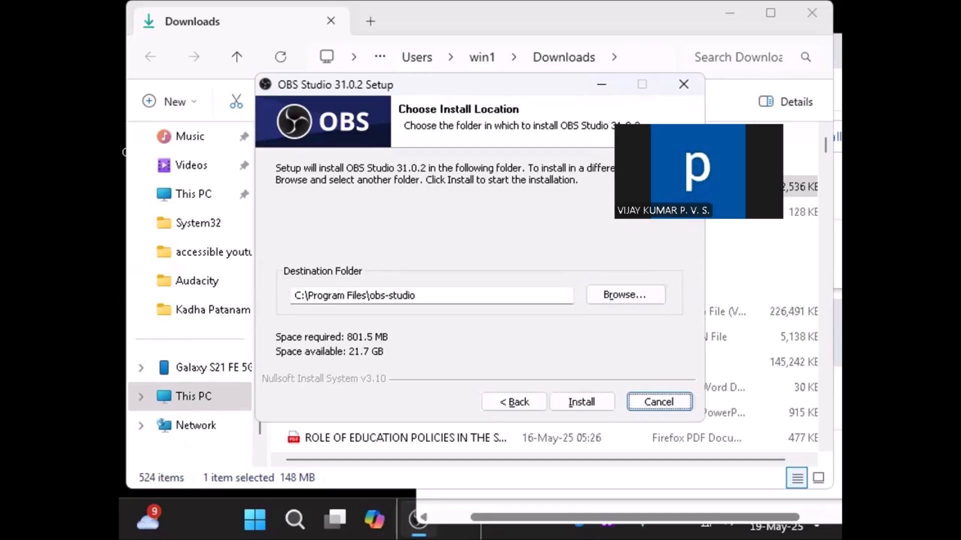
key(shift+Tab)
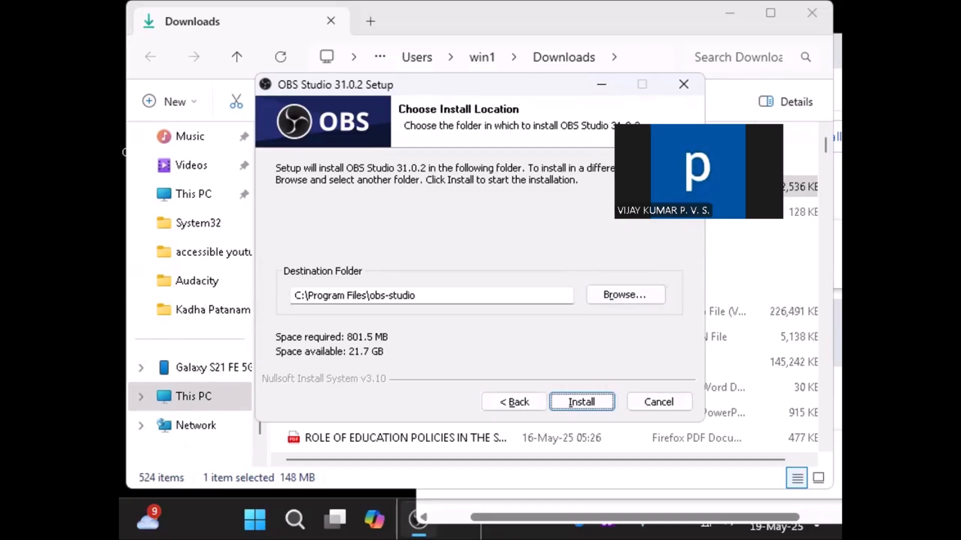
key(Return)
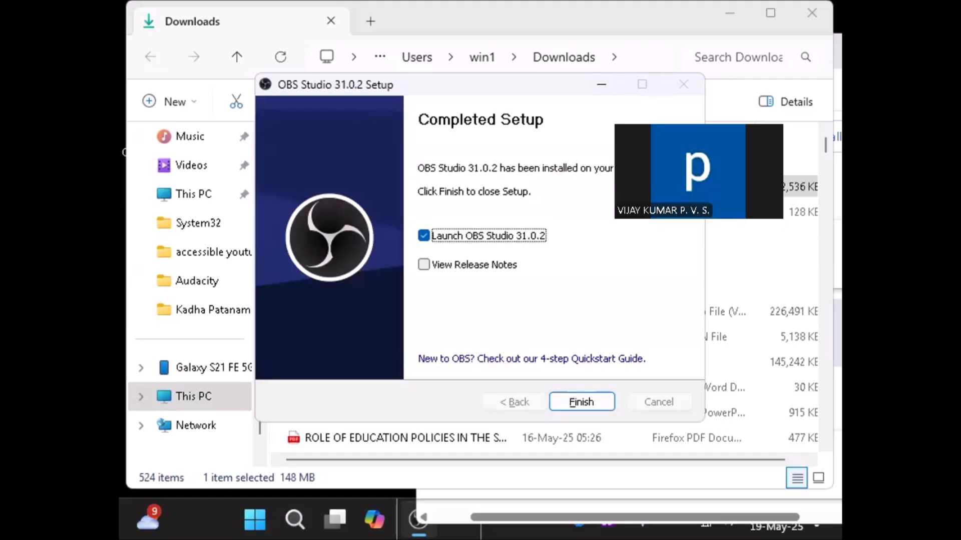
Finish the setup with Launch OBS Studio 31.0.2 enabled and View Release Notes left off.
key(Tab)
key(shift+Tab)
key(Tab)
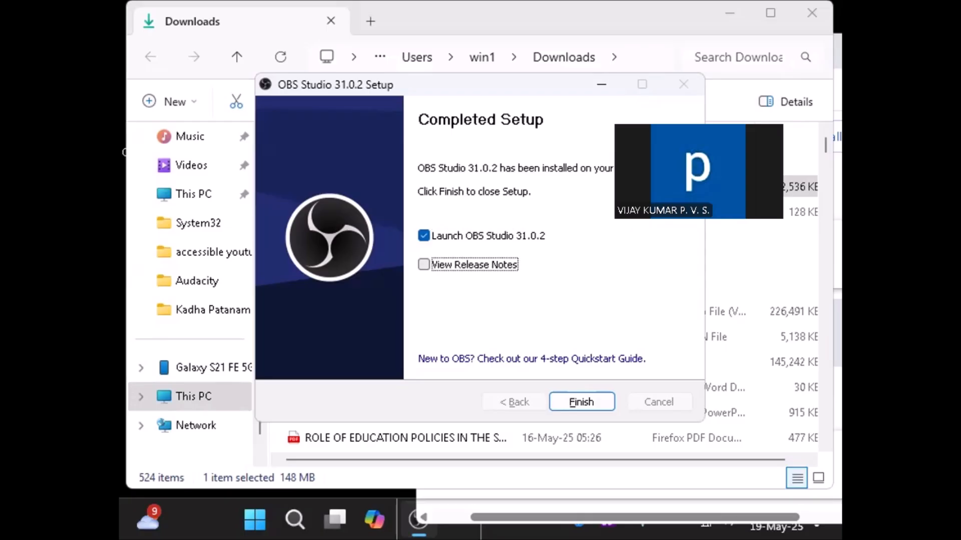
key(Tab)
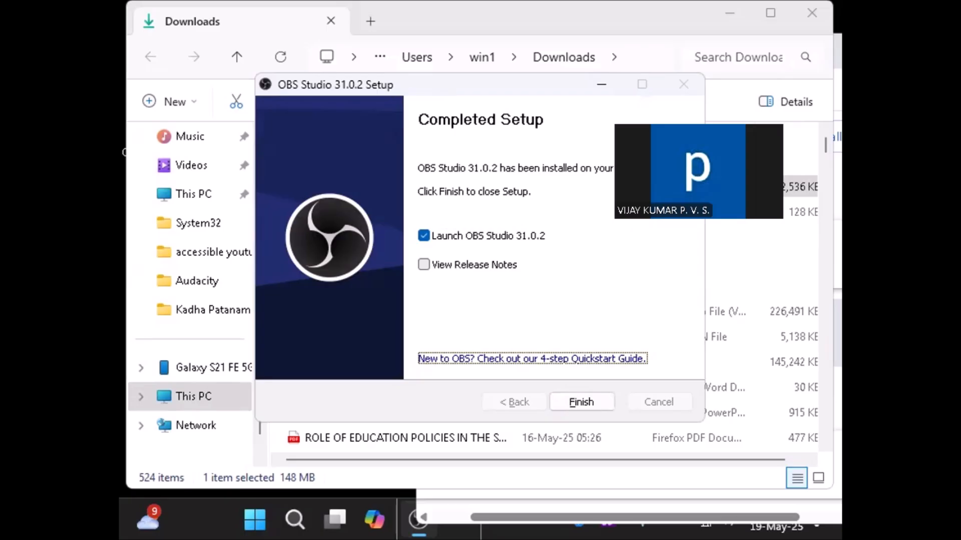
key(Tab)
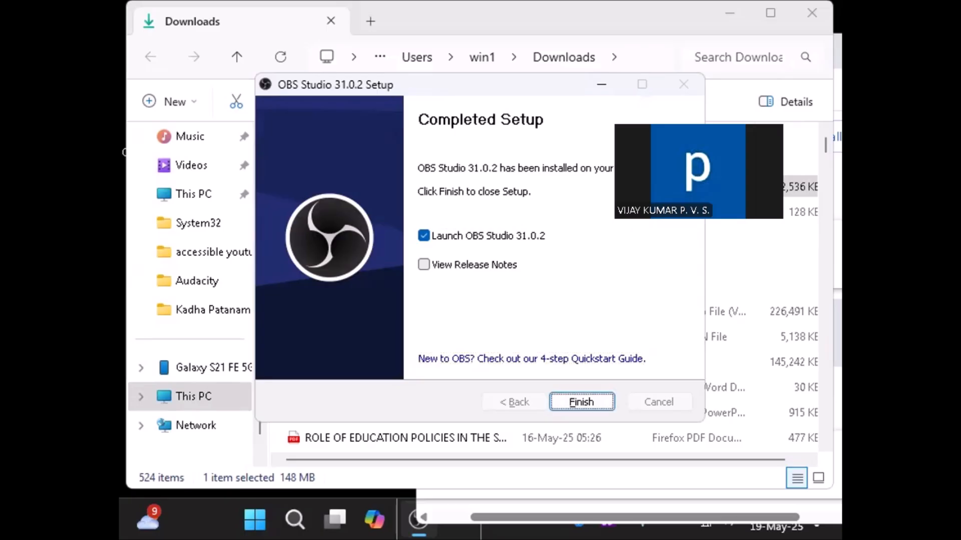
key(Return)
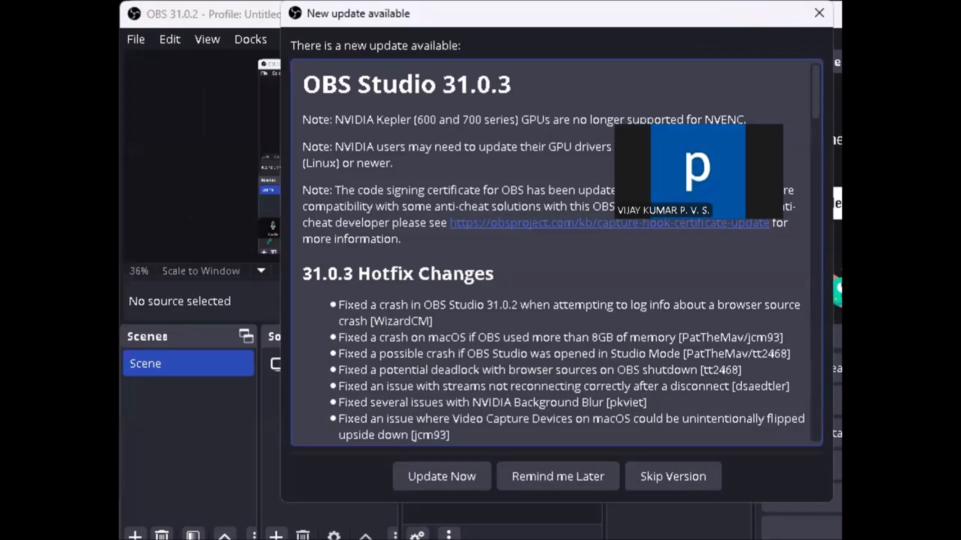
Review the choices in the new update notice and update OBS Studio to version 31.0.3 immediately.
key(Tab)
key(Tab)
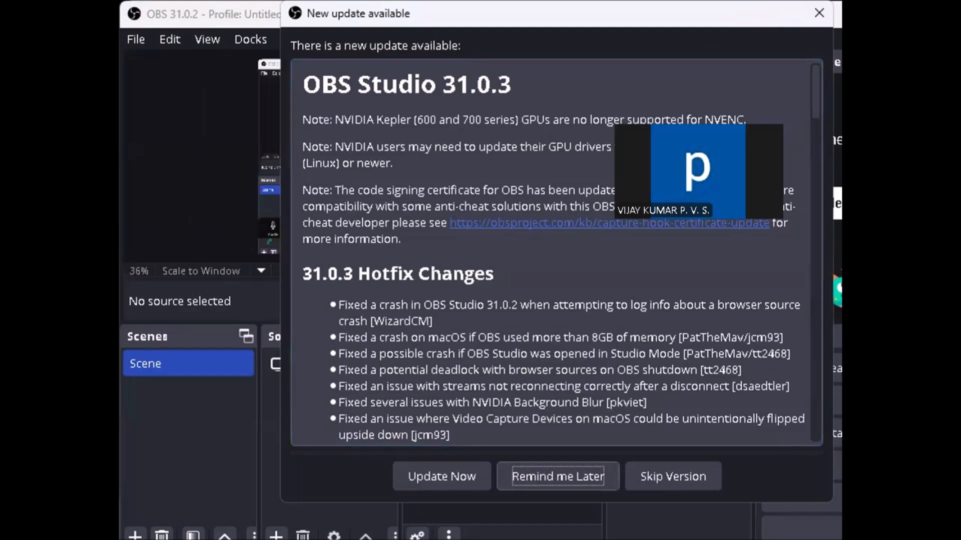
key(shift+Tab)
key(shift+Tab)
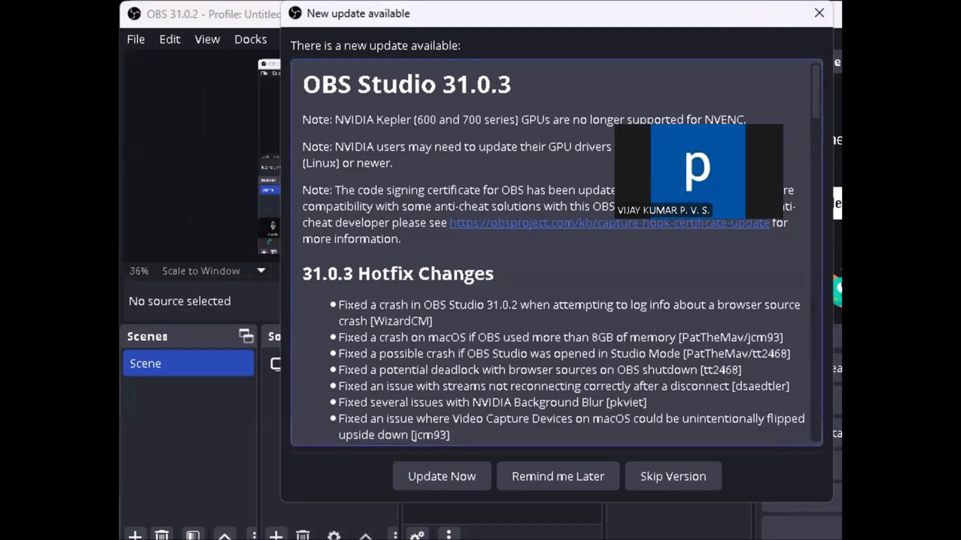
key(shift+Tab)
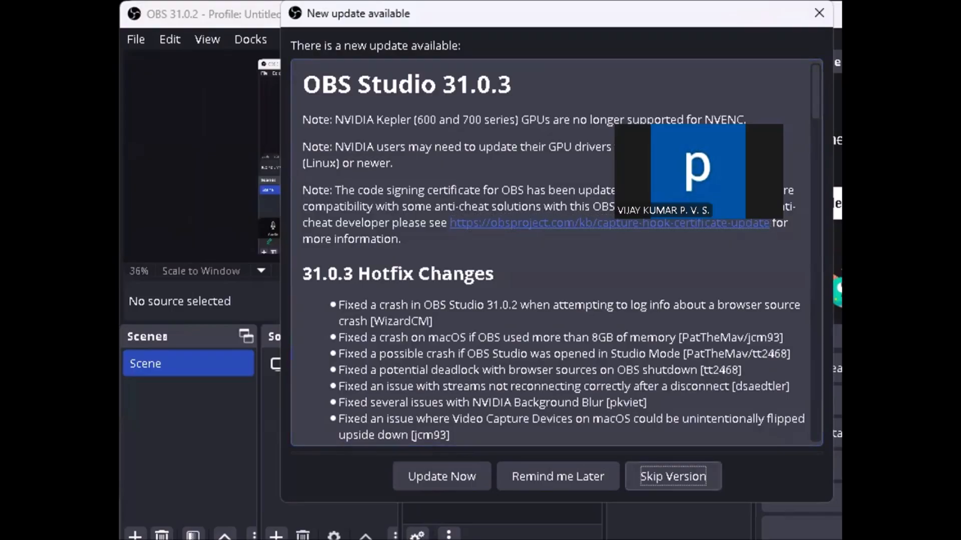
key(shift+Tab)
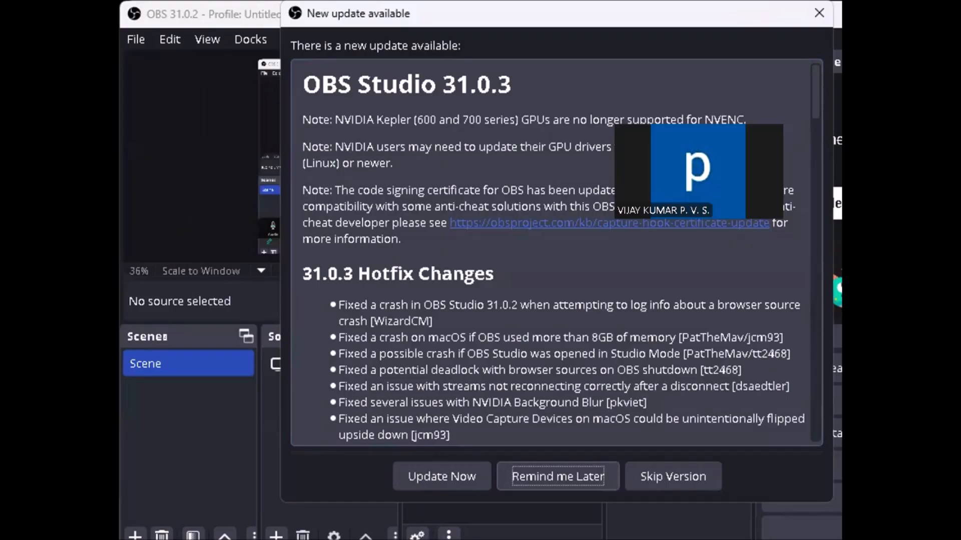
key(Tab)
key(Tab)
key(Tab)
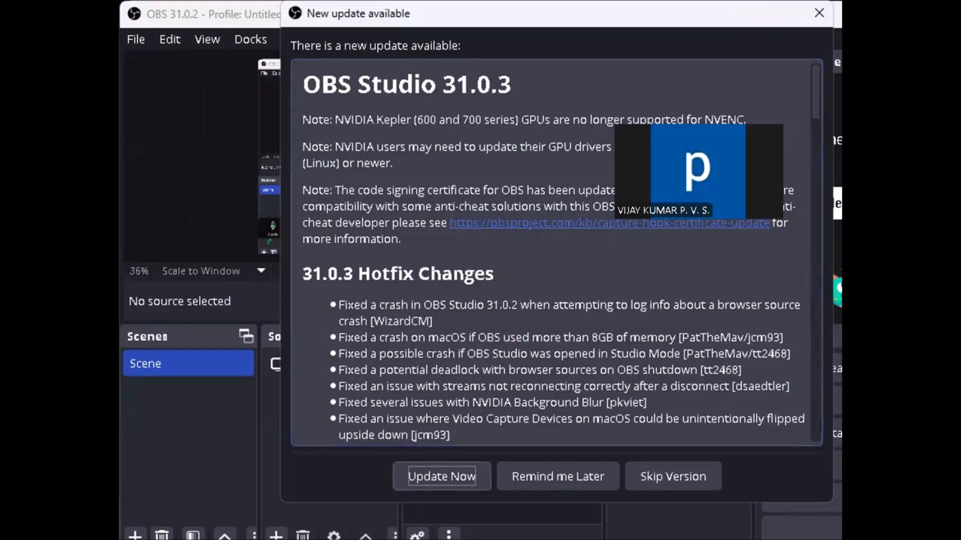
key(Return)
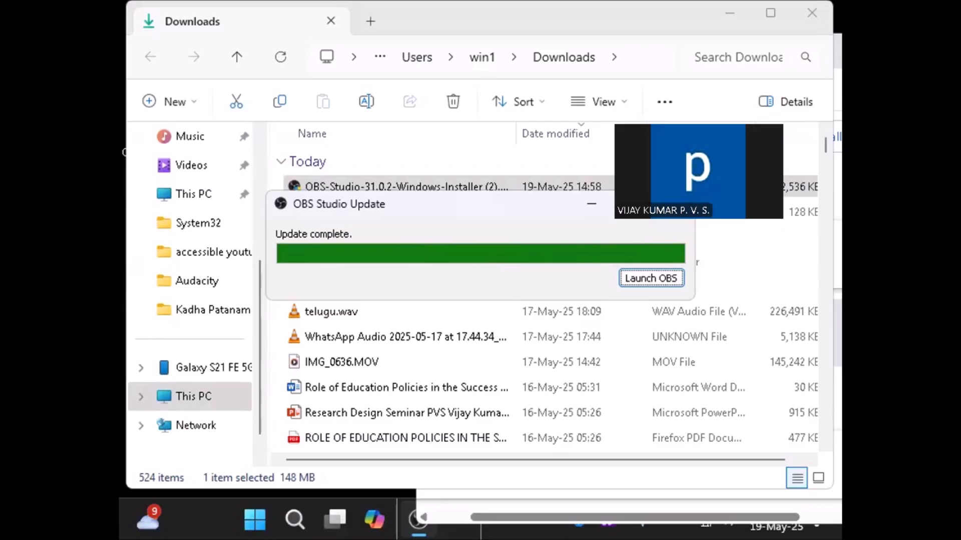
Launch the updated OBS Studio and bring its main window into focus.
key(Return)
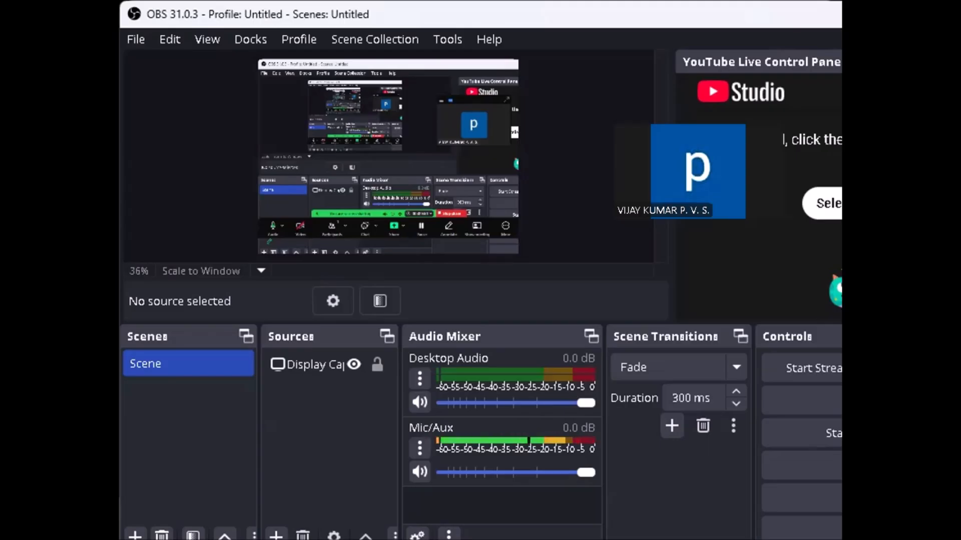
key(Tab)
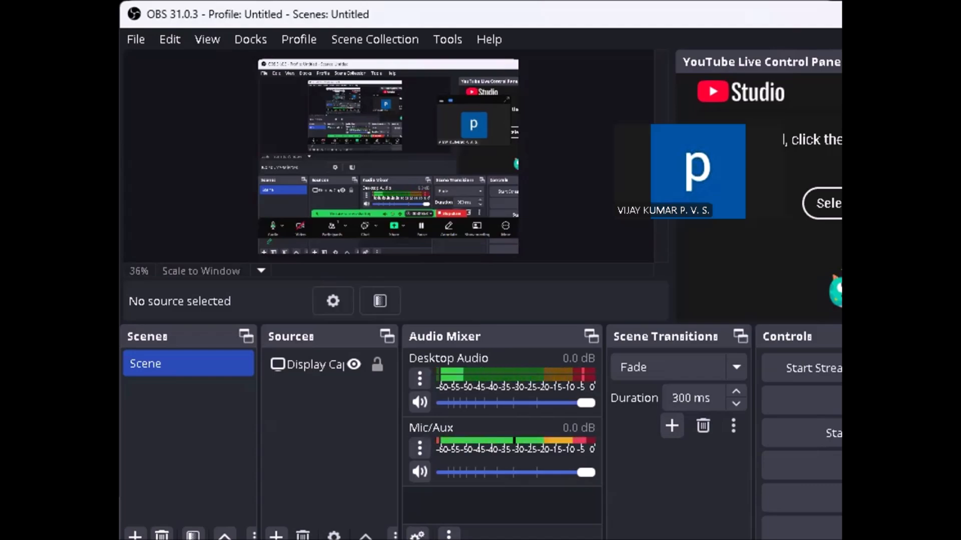
key(alt+Tab)
key(alt+Tab)
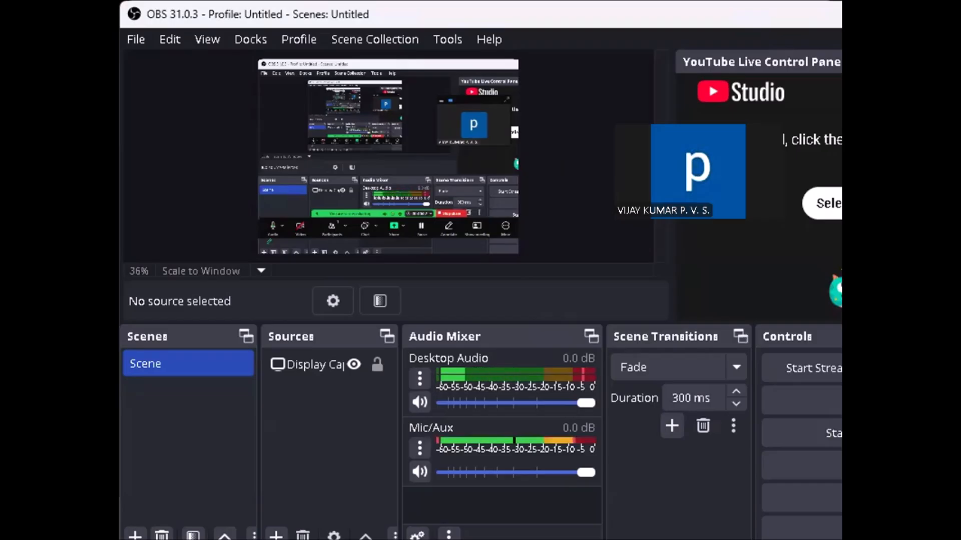
key(alt+Tab)
key(alt+Tab)
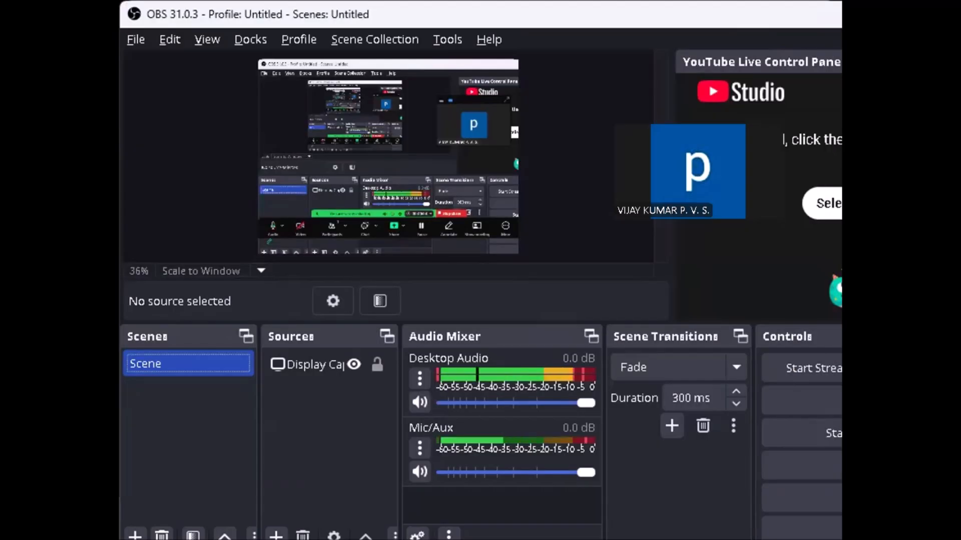
Examine the main window's controls across the Scene Transitions, Controls, Audio Mixer, Sources and Scenes areas.
key(Tab)
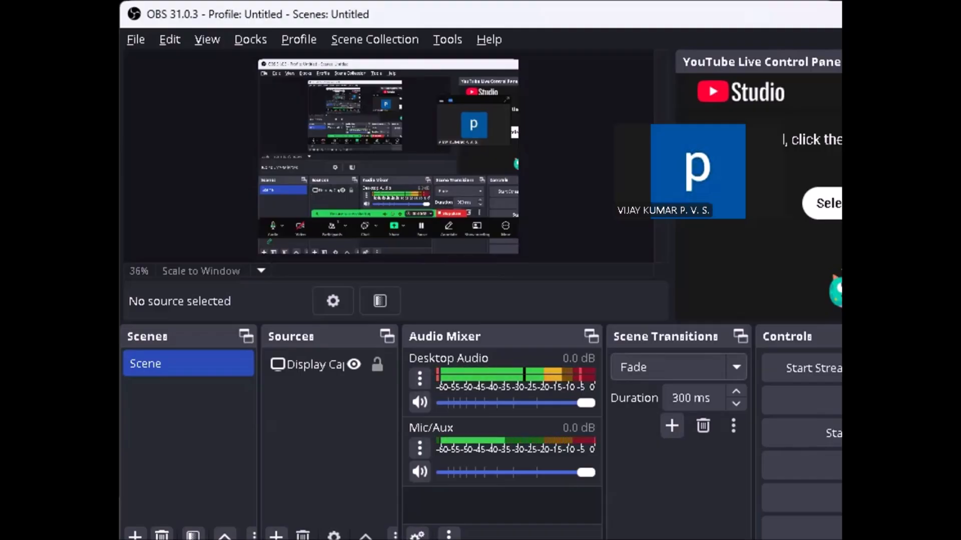
key(Tab)
key(Tab)
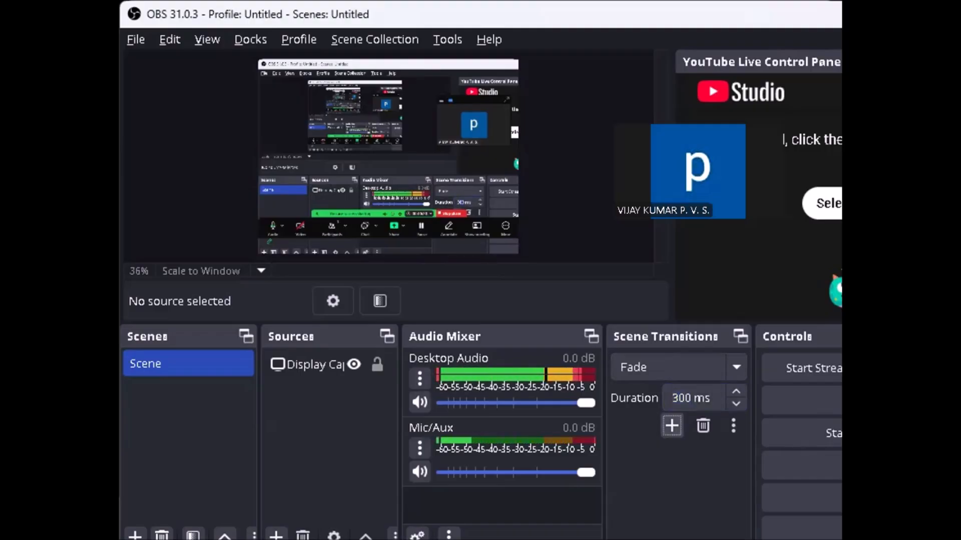
key(Tab)
key(Tab)
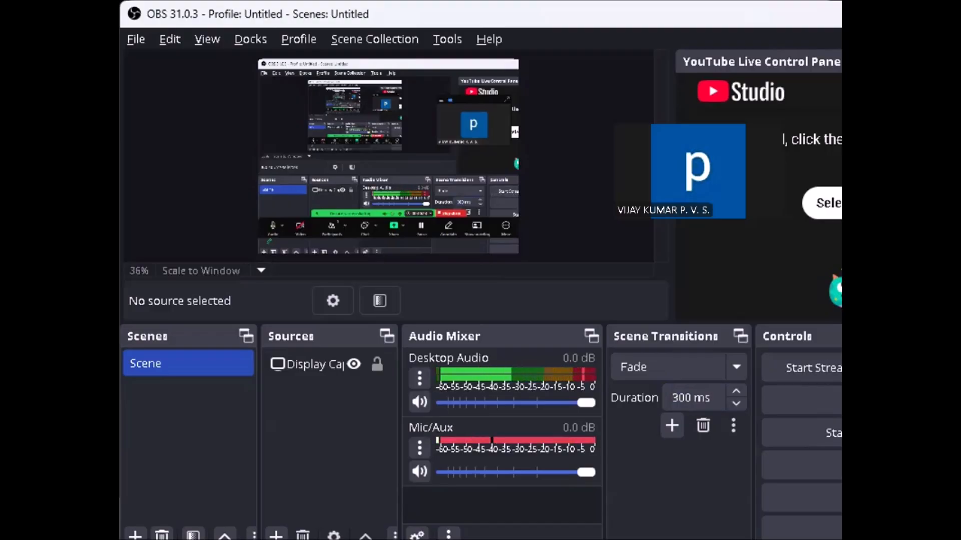
key(Tab)
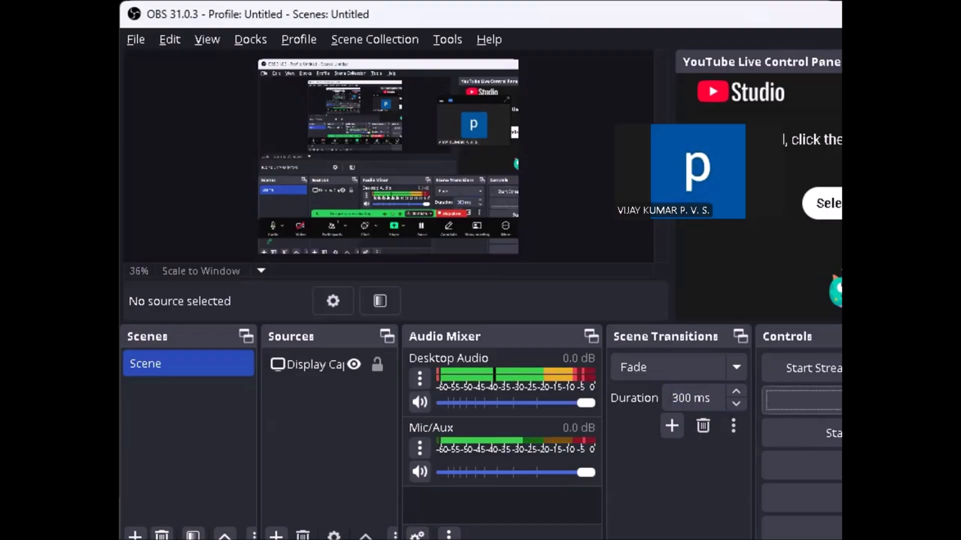
key(Tab)
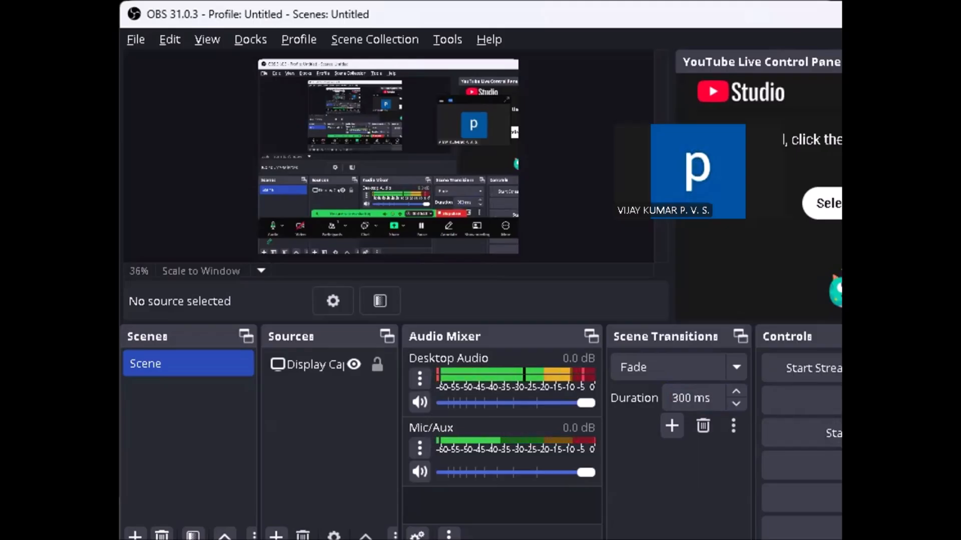
key(Tab)
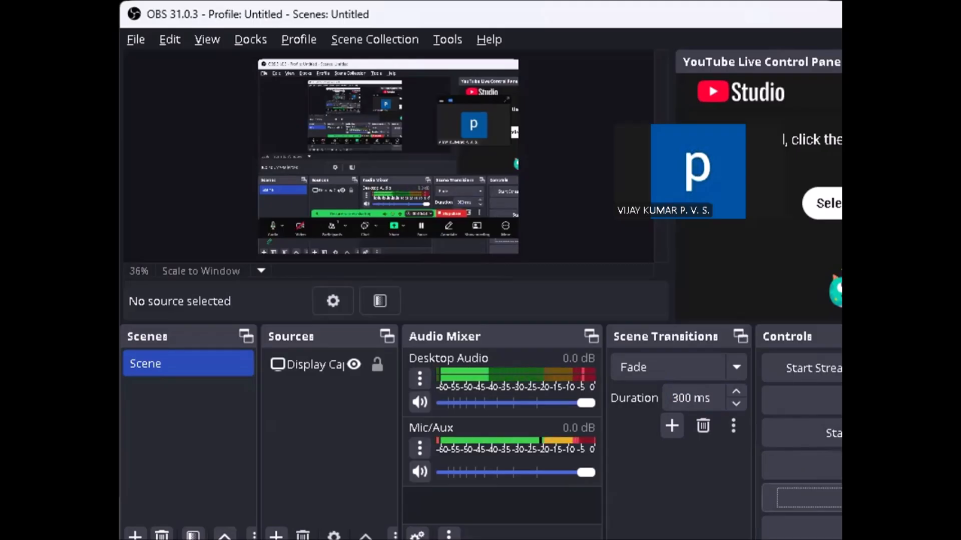
key(Tab)
key(Tab)
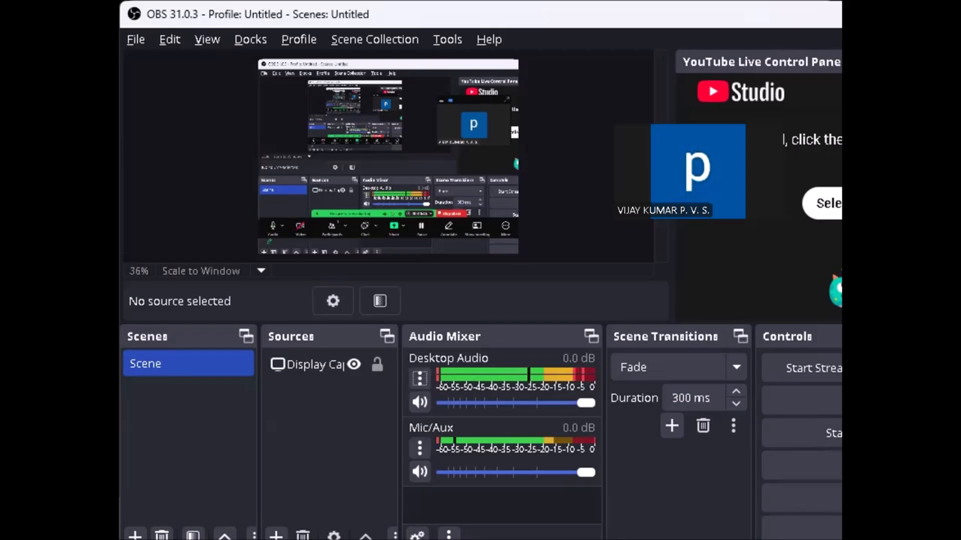
key(Tab)
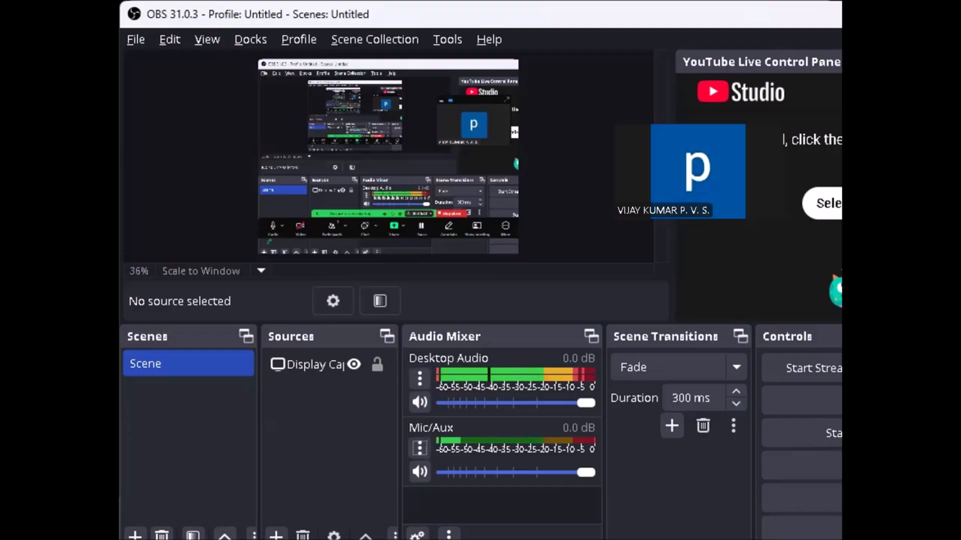
key(Tab)
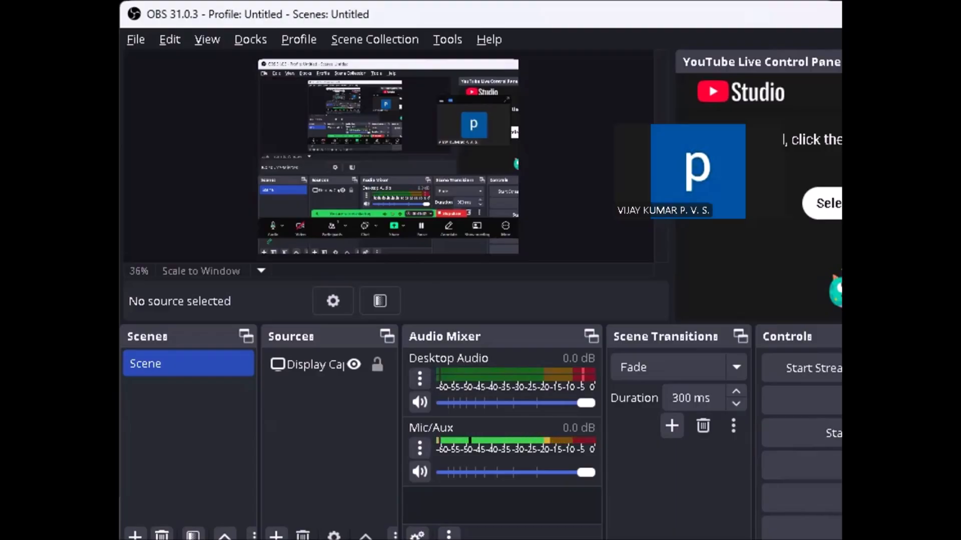
key(Tab)
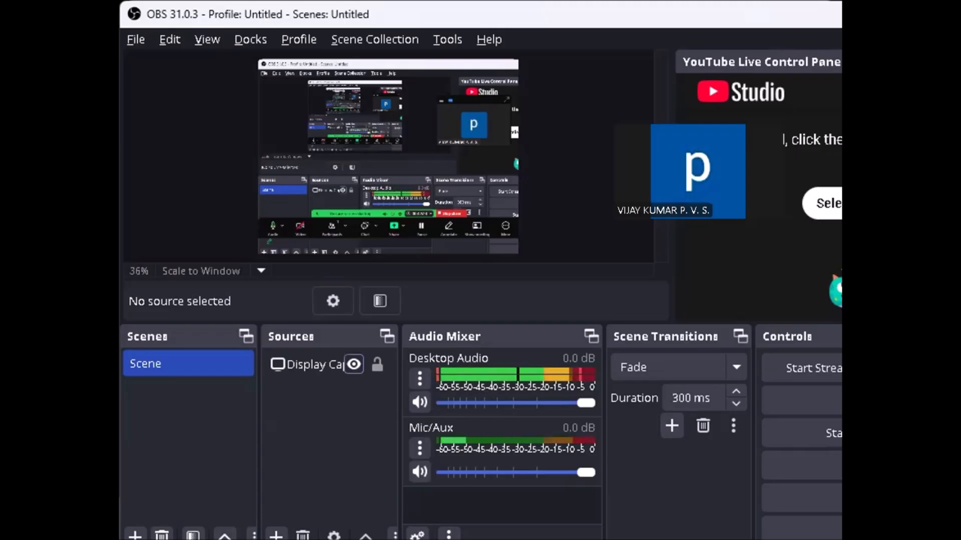
key(Tab)
key(Tab)
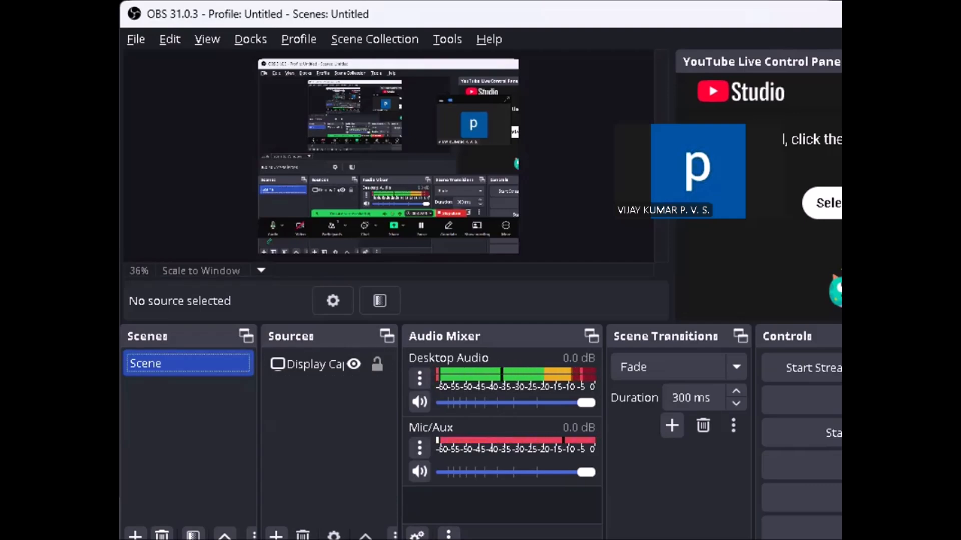
Remove the Display Capture source from Scene and confirm the removal.
key(Tab)
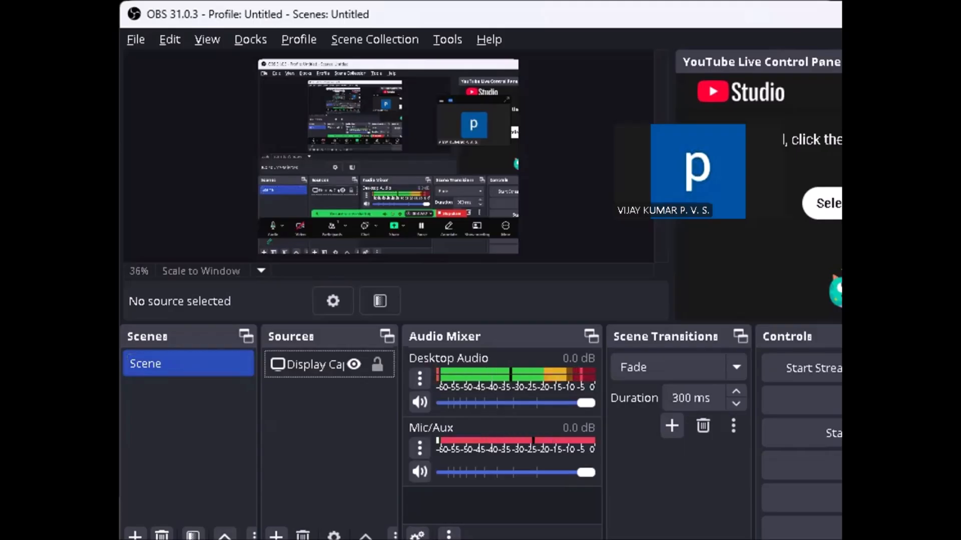
key(shift+Tab)
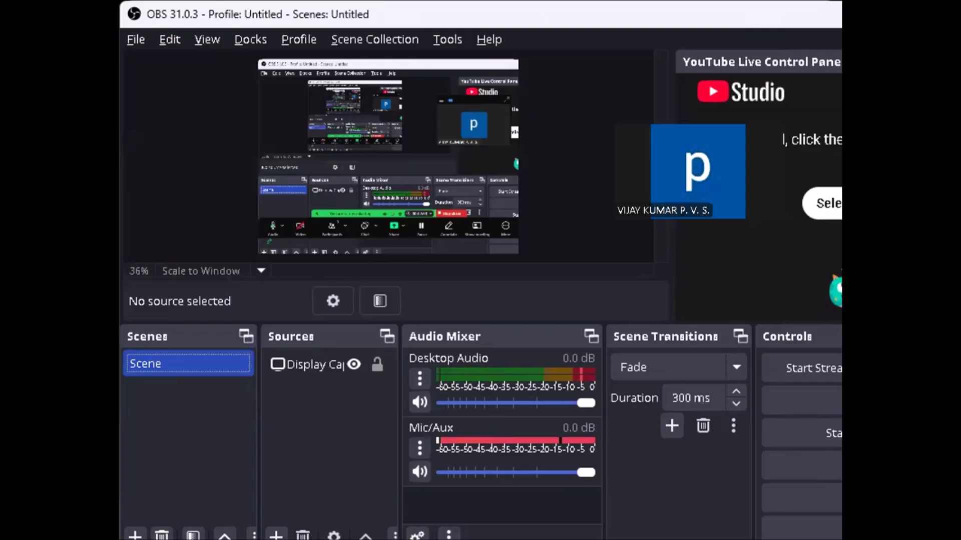
key(Tab)
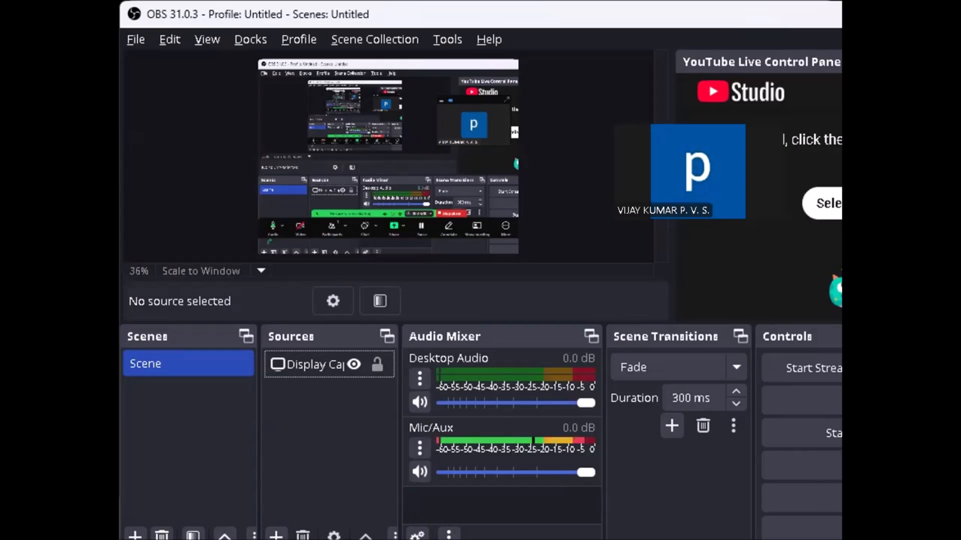
click(315, 364)
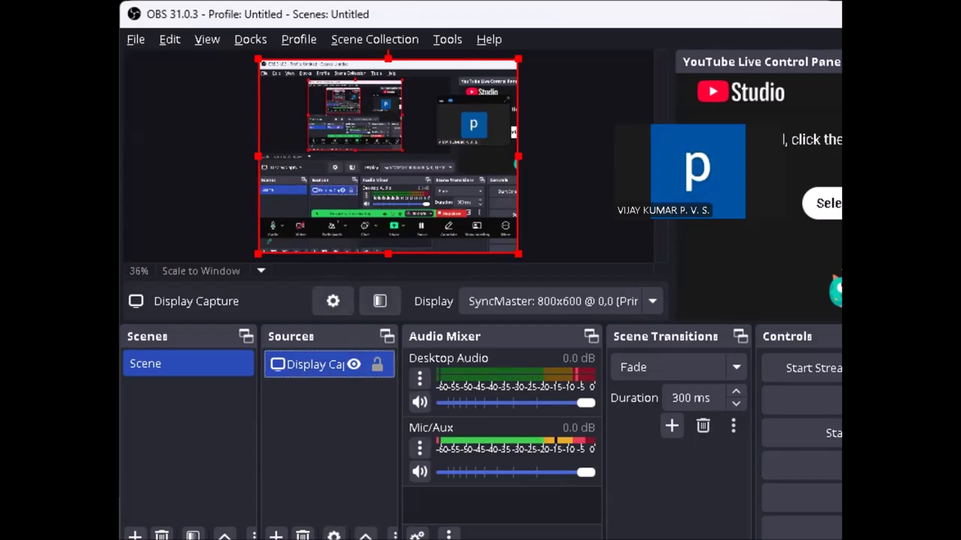
key(Delete)
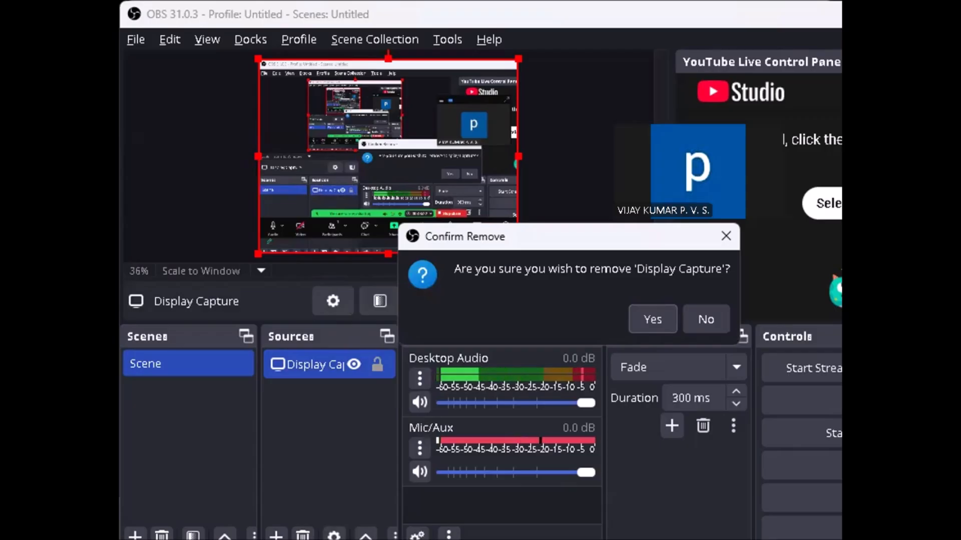
key(Tab)
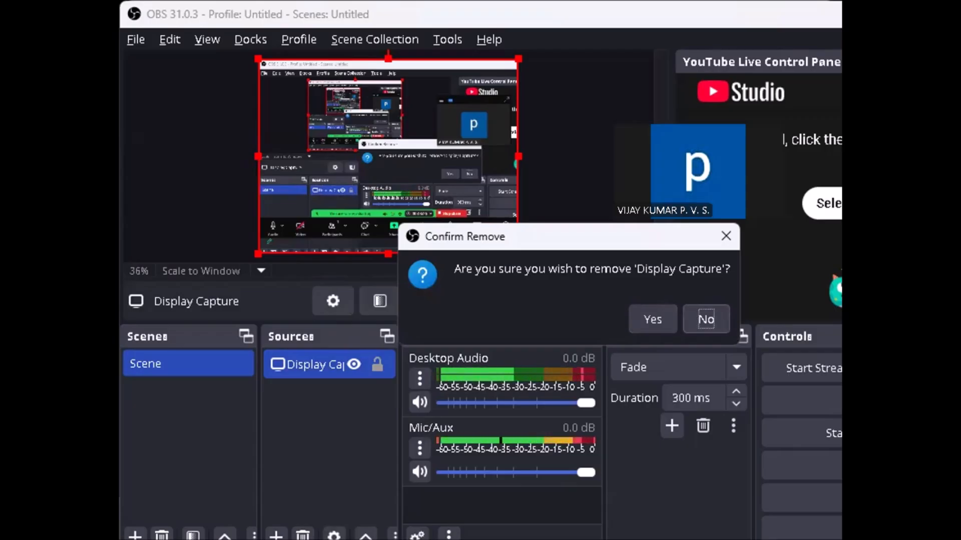
key(Tab)
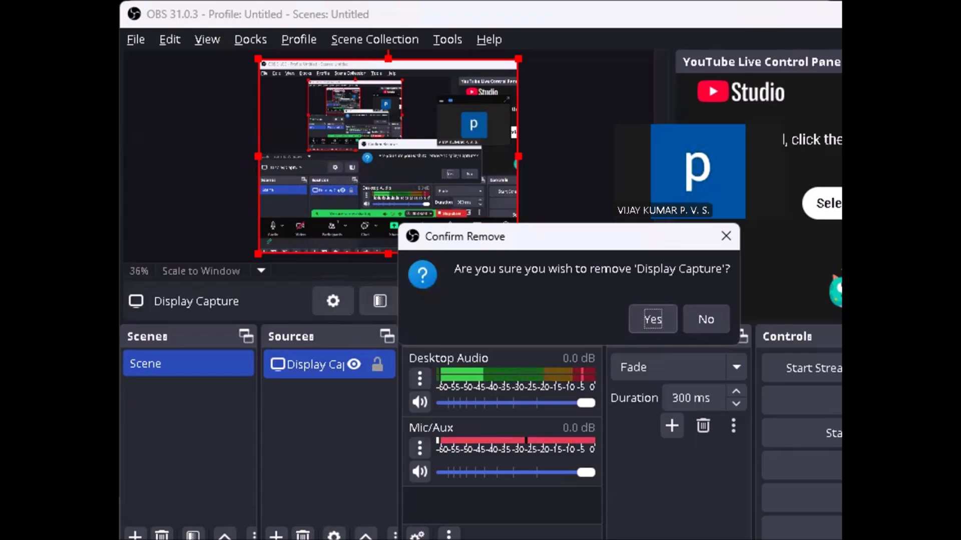
key(Return)
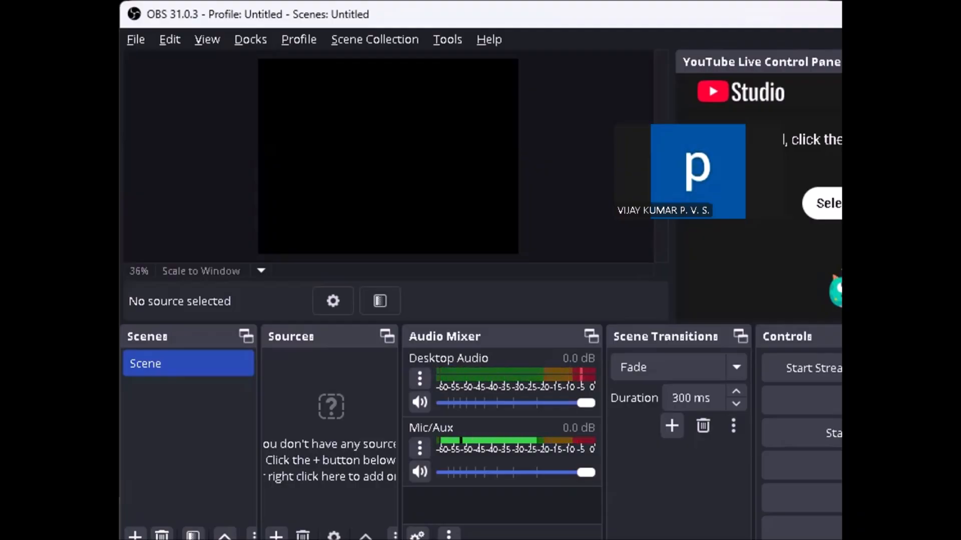
Examine the source types that can be added to Scene, from Application Audio Capture (BETA) through Window Capture, Group and Deprecated.
click(189, 364)
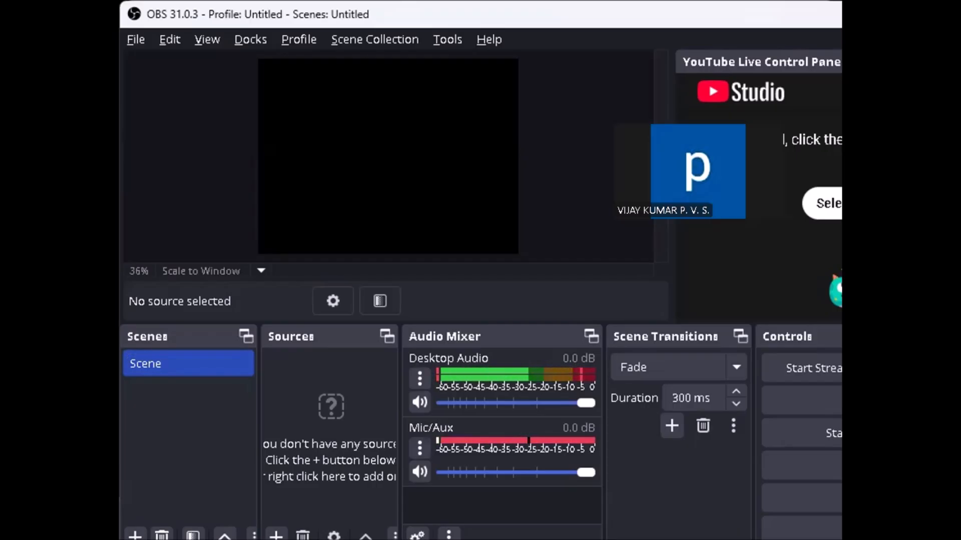
right_click(330, 436)
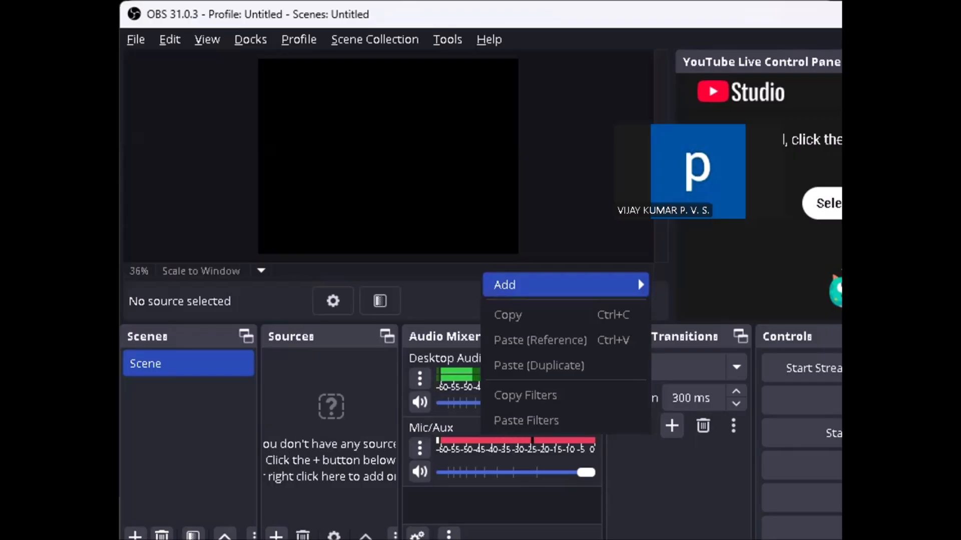
key(Right)
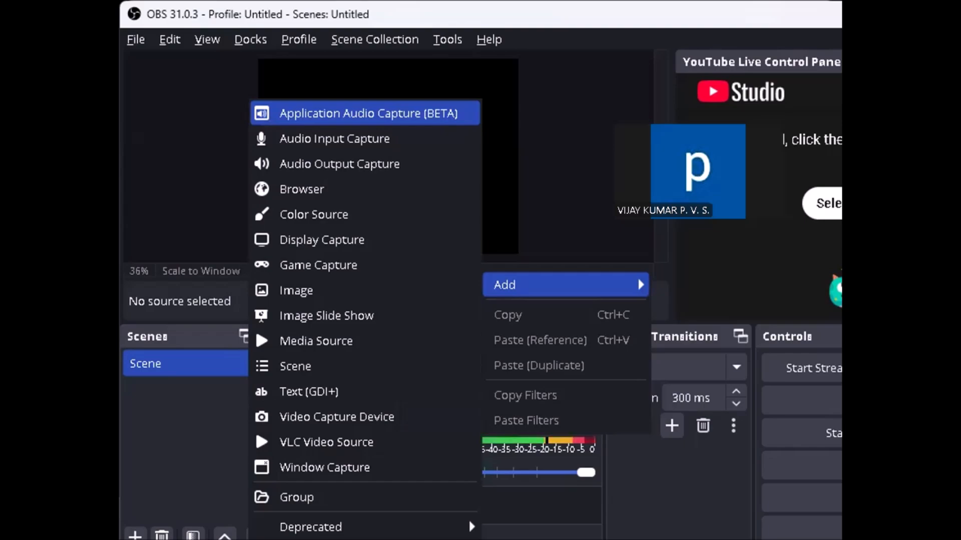
key(Down)
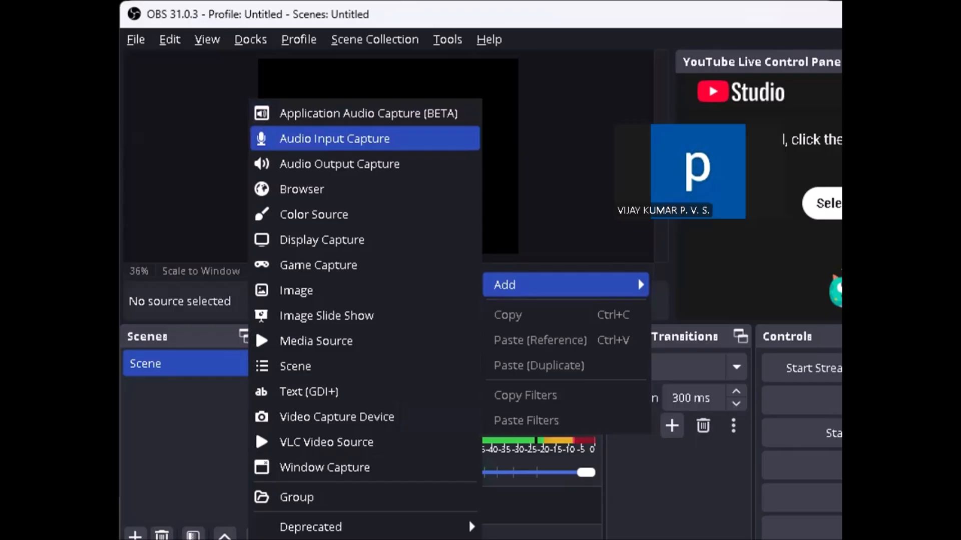
key(Down)
key(Down)
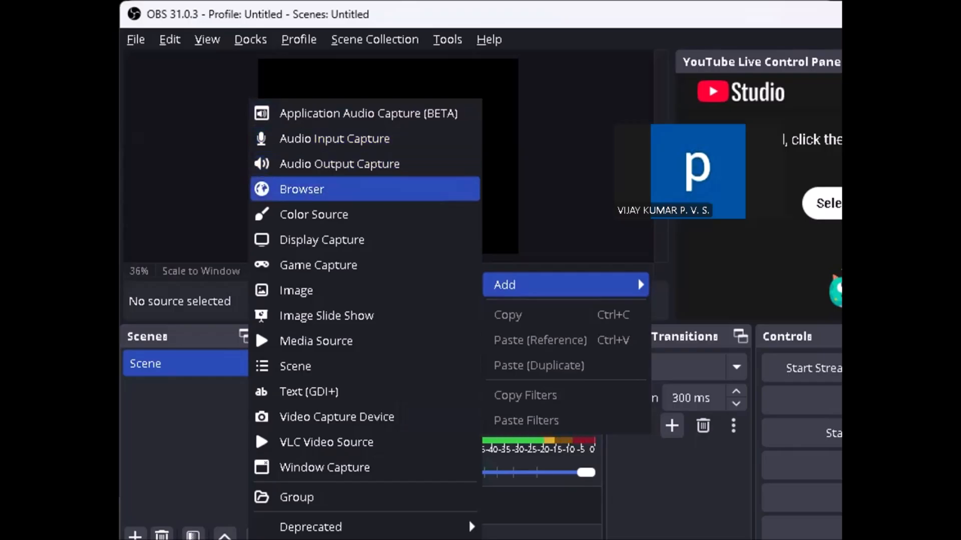
key(Down)
key(Down)
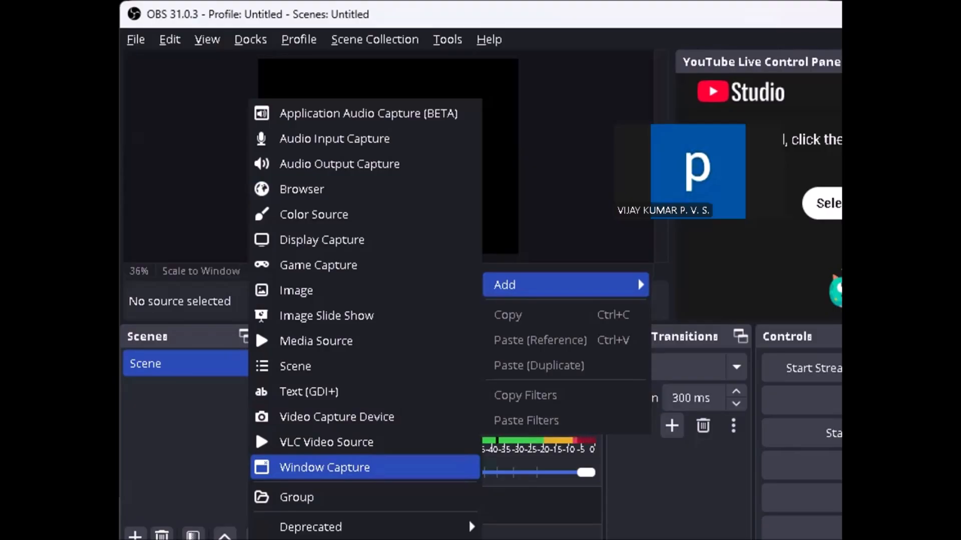
key(Up)
key(Up)
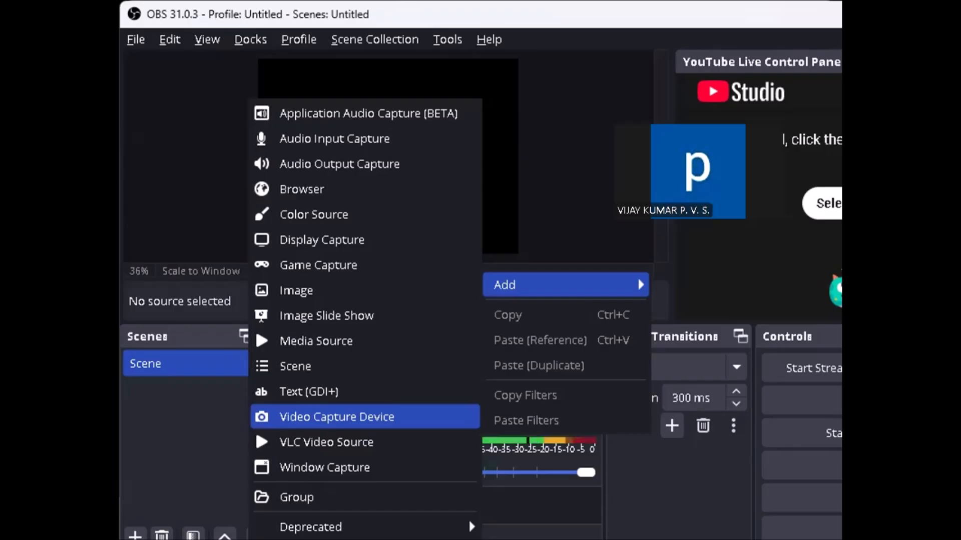
key(Down)
key(Down)
key(Down)
key(Down)
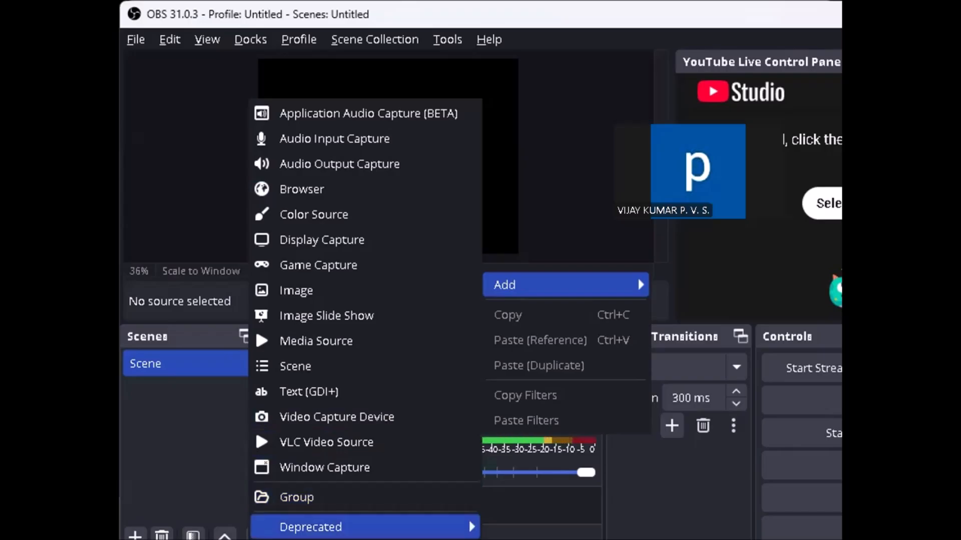
key(Down)
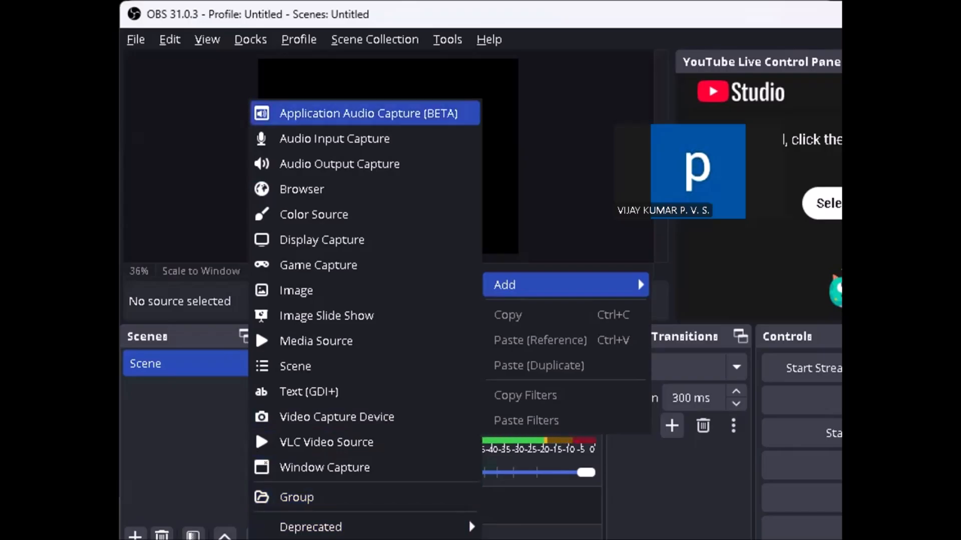
key(Down)
key(Up)
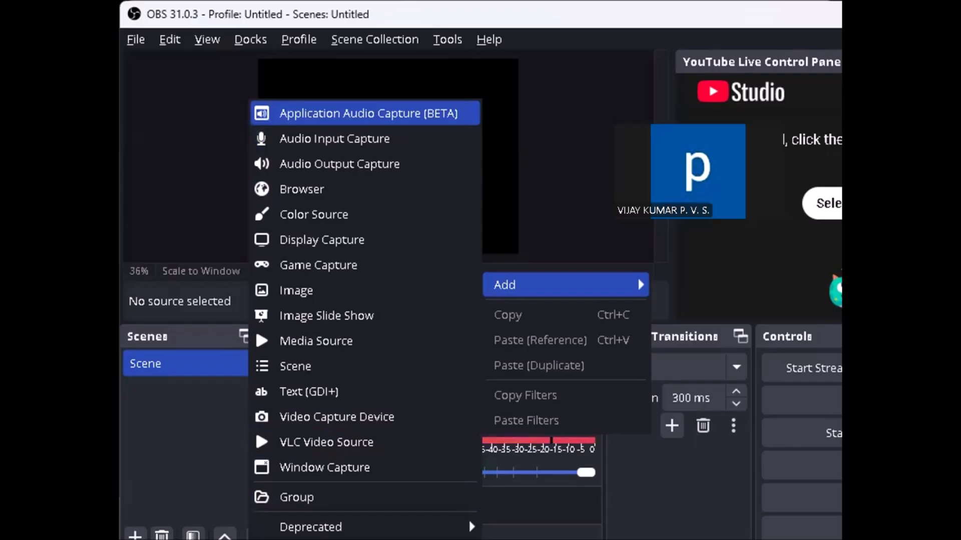
key(Up)
key(Up)
key(Up)
key(Up)
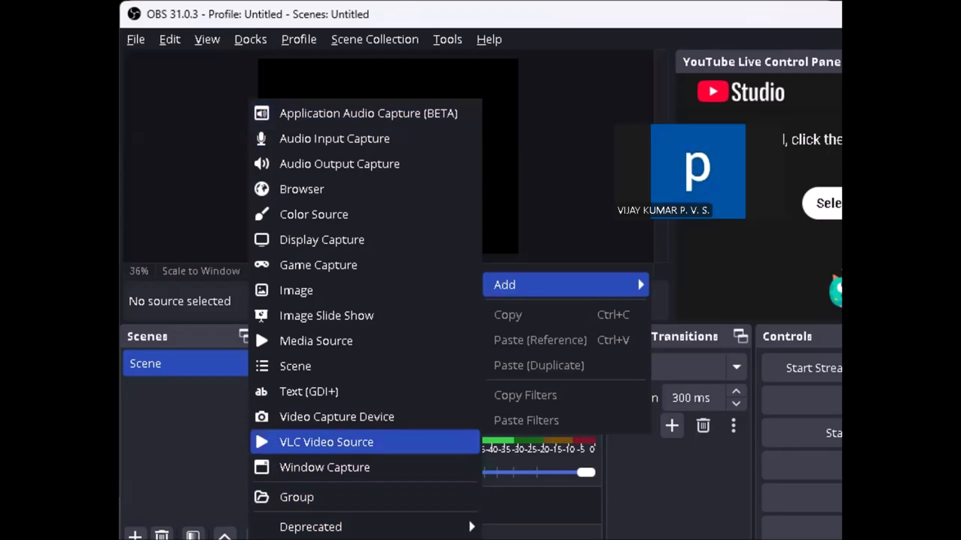
key(Up)
key(Up)
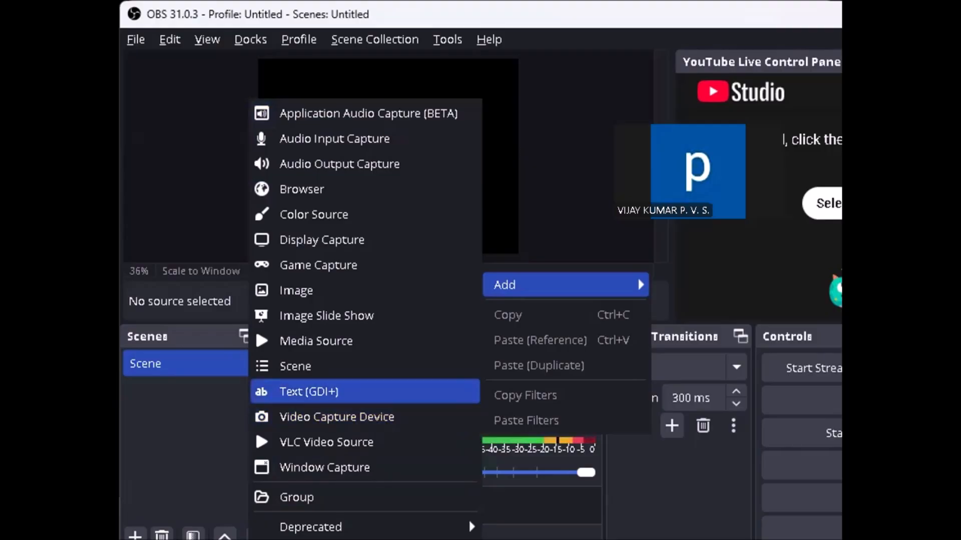
key(Up)
key(Down)
key(Down)
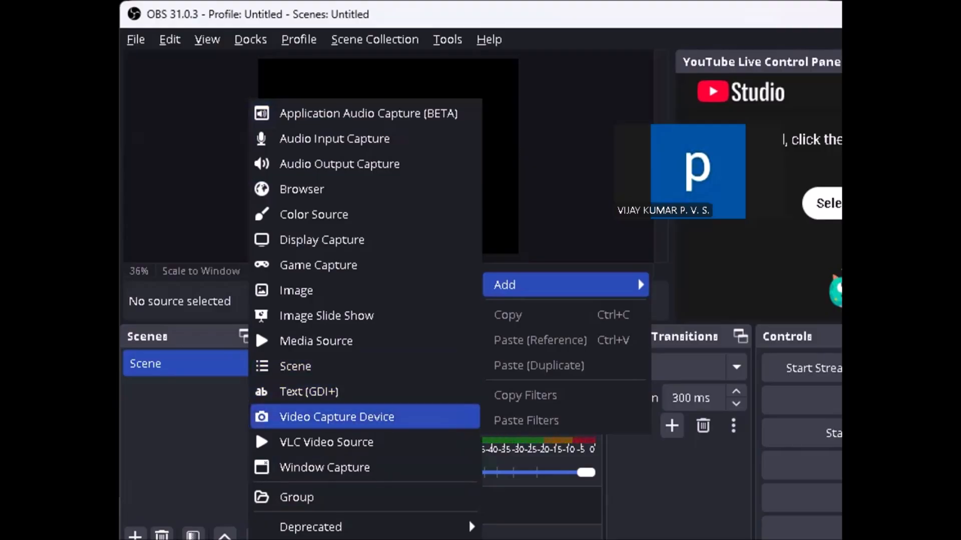
Choose Display Capture as the type of source to add to Scene.
key(Up)
key(Up)
key(Up)
key(Up)
key(Up)
key(Up)
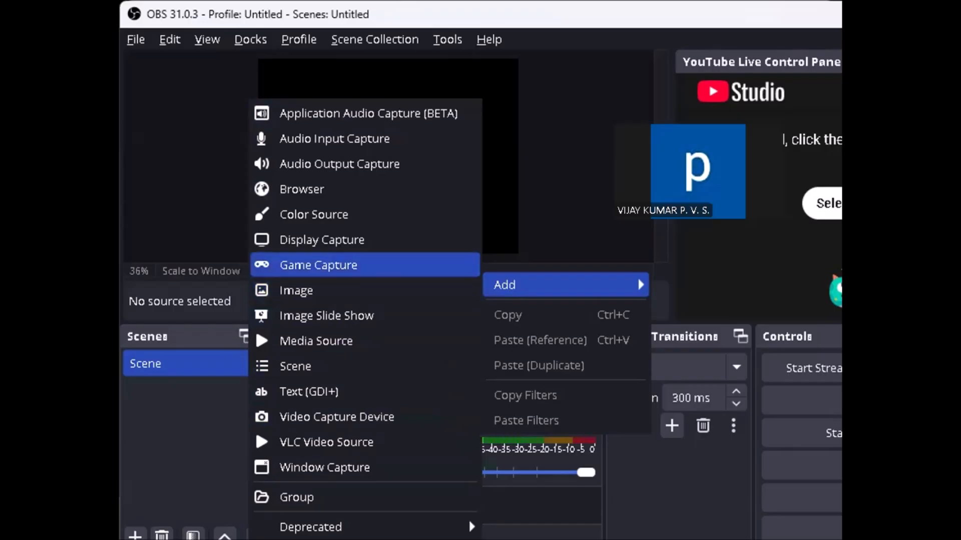
key(Up)
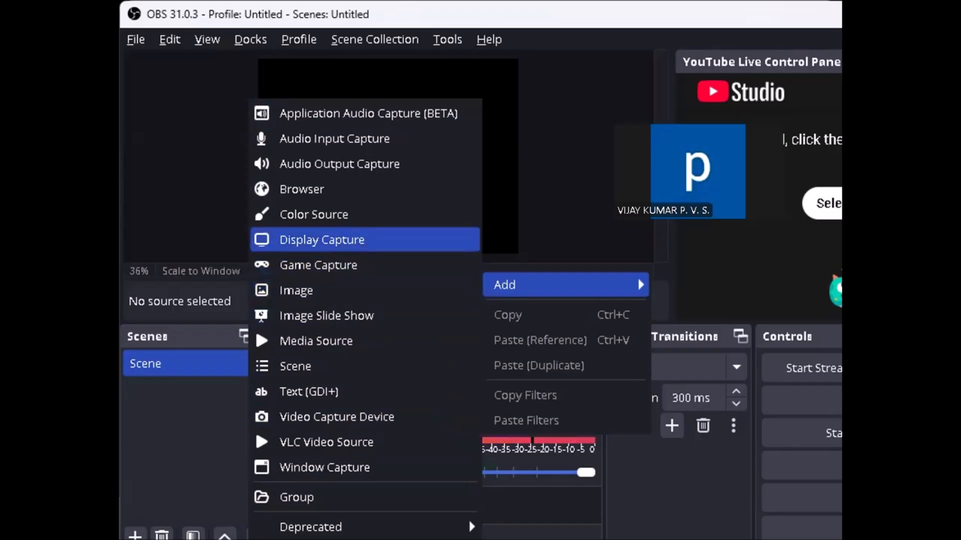
key(Return)
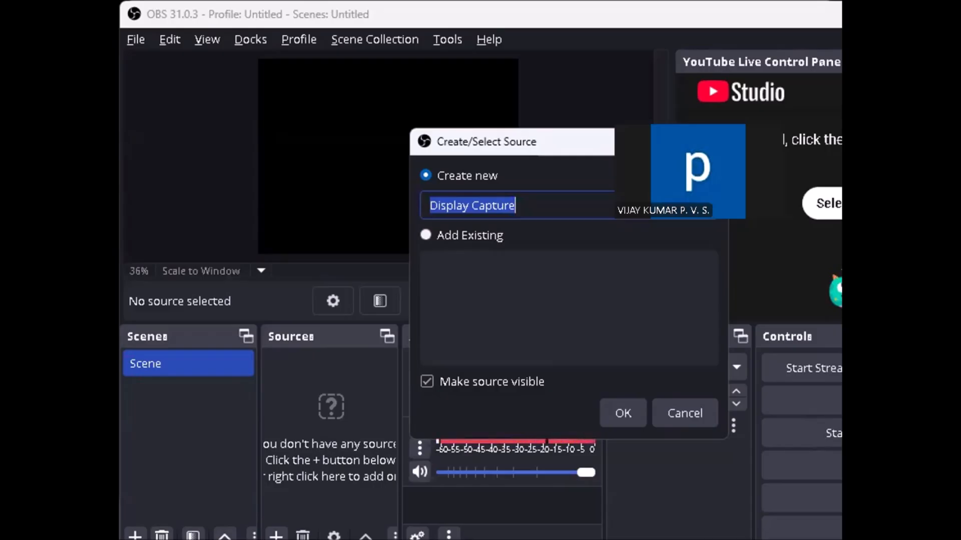
Create the new source under the name Display Capture, keeping Make source visible enabled.
key(Tab)
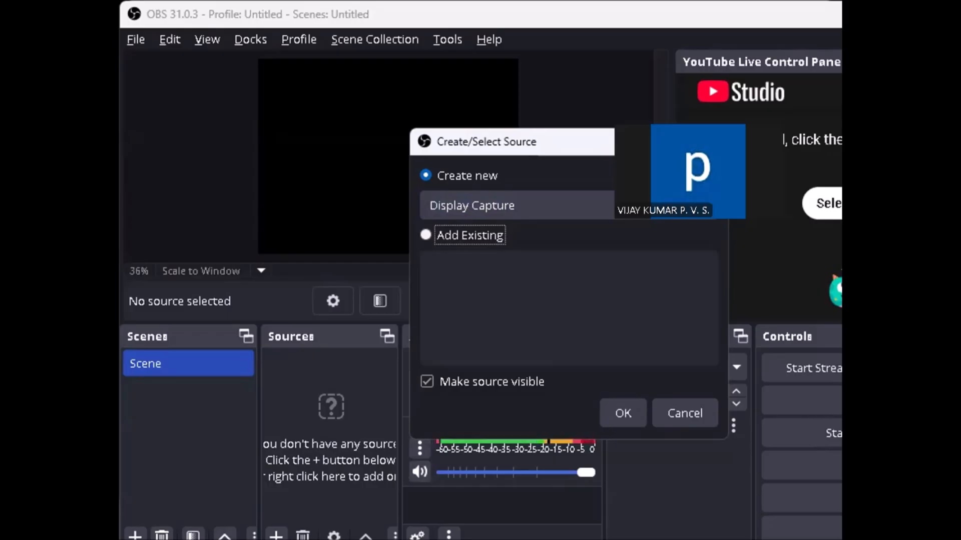
key(Up)
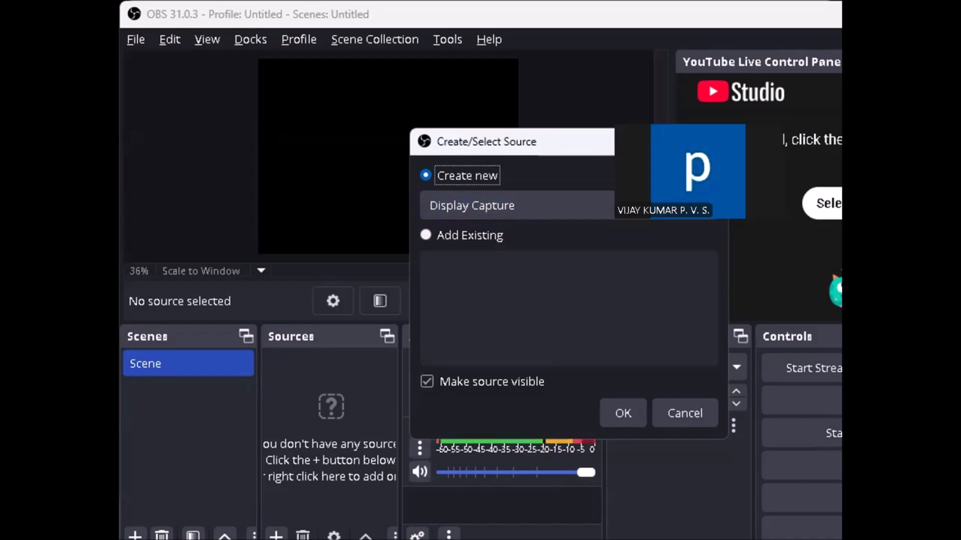
key(Tab)
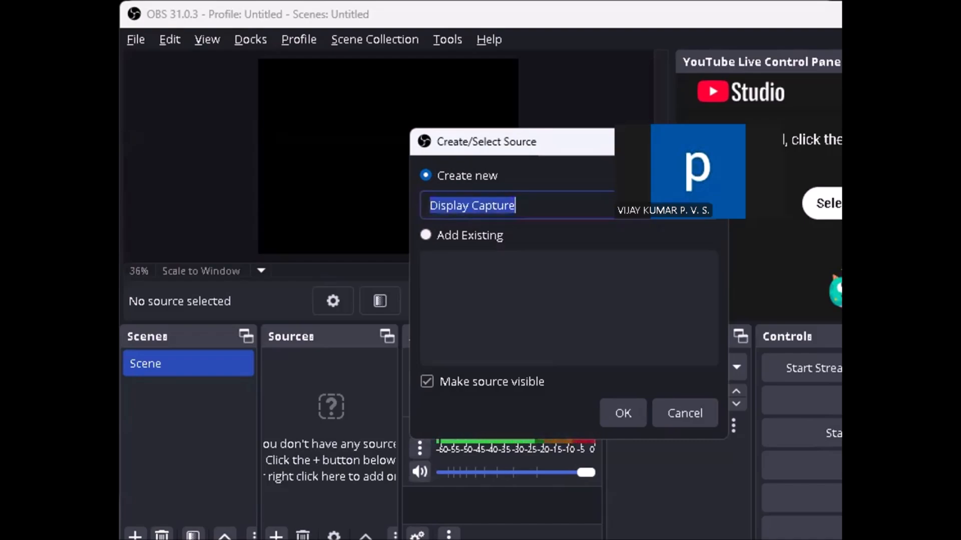
key(Tab)
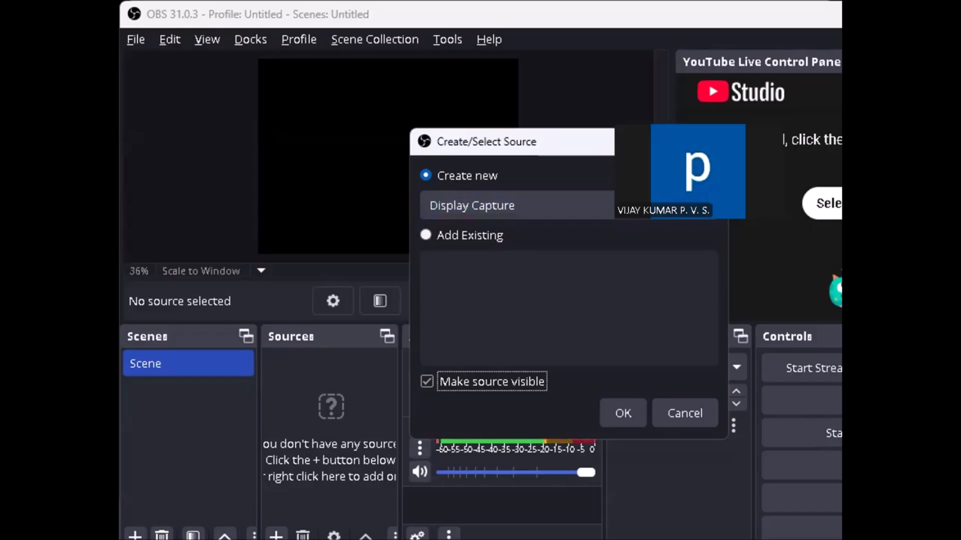
key(Tab)
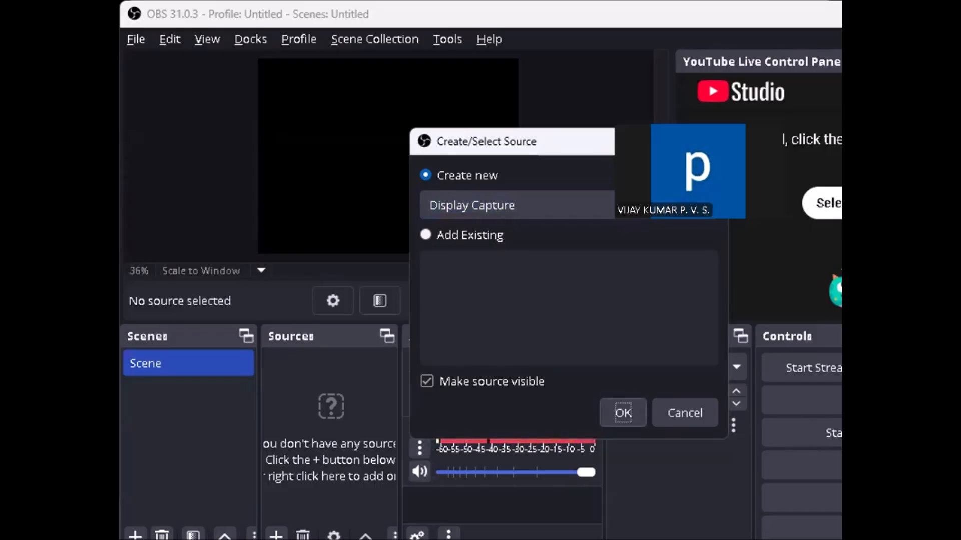
key(Return)
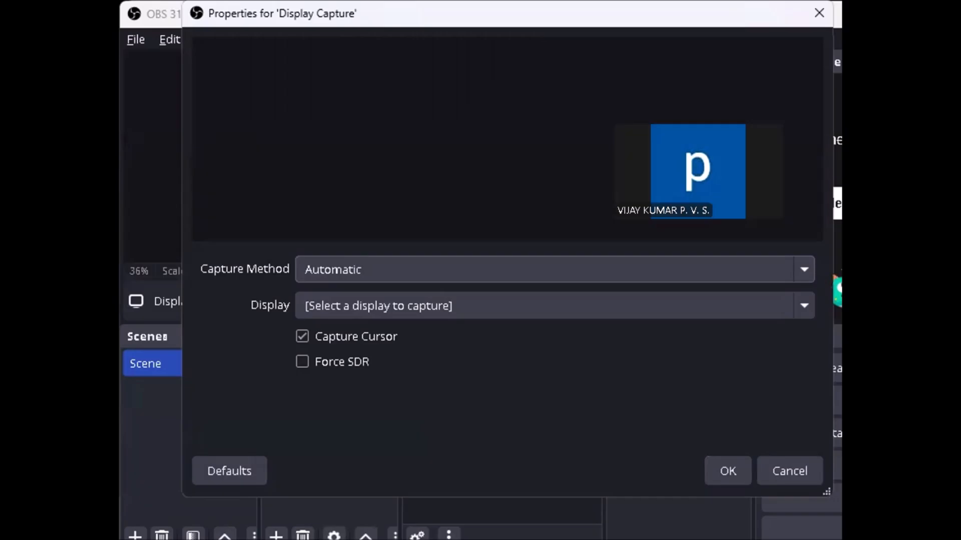
Go through the Display Capture properties and accept them with the Automatic capture method and Capture Cursor enabled.
key(Tab)
key(Tab)
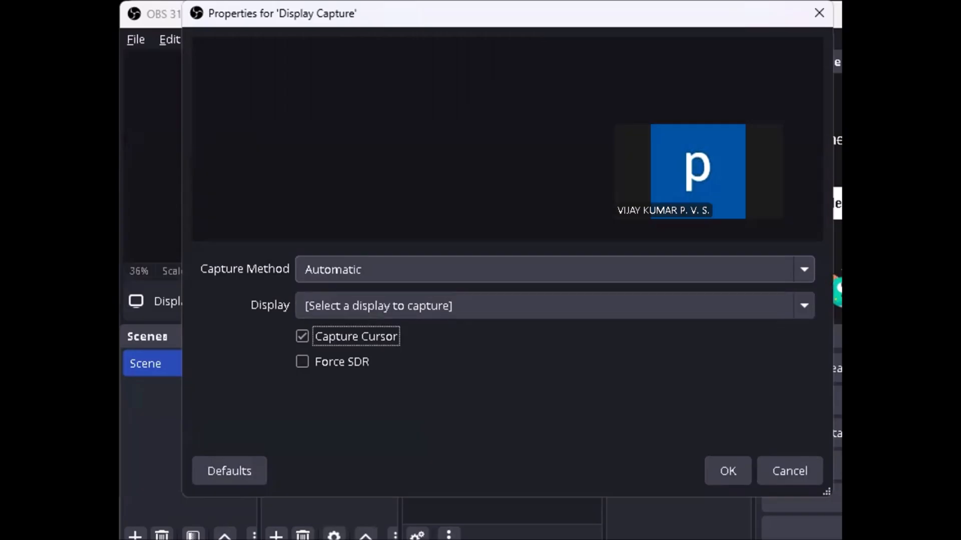
key(Tab)
key(Tab)
key(Tab)
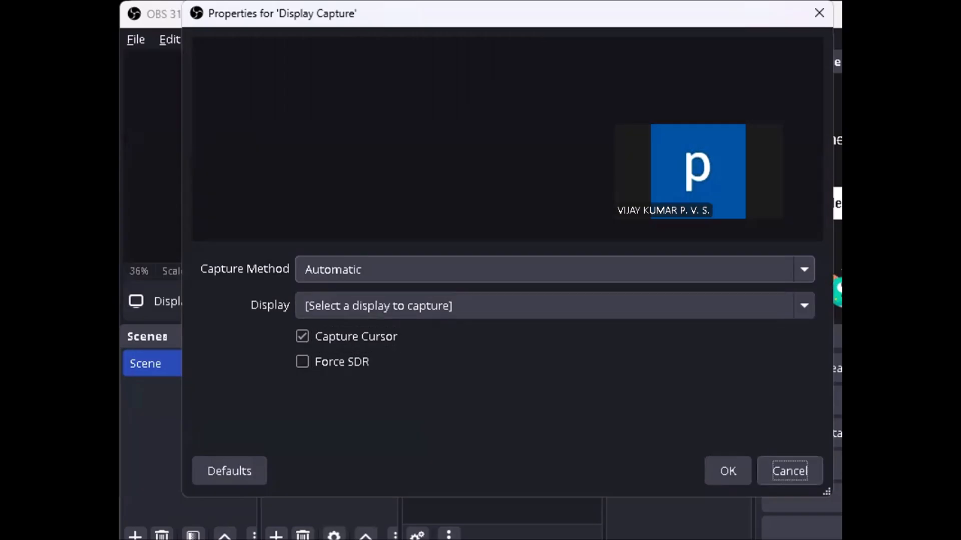
key(shift+Tab)
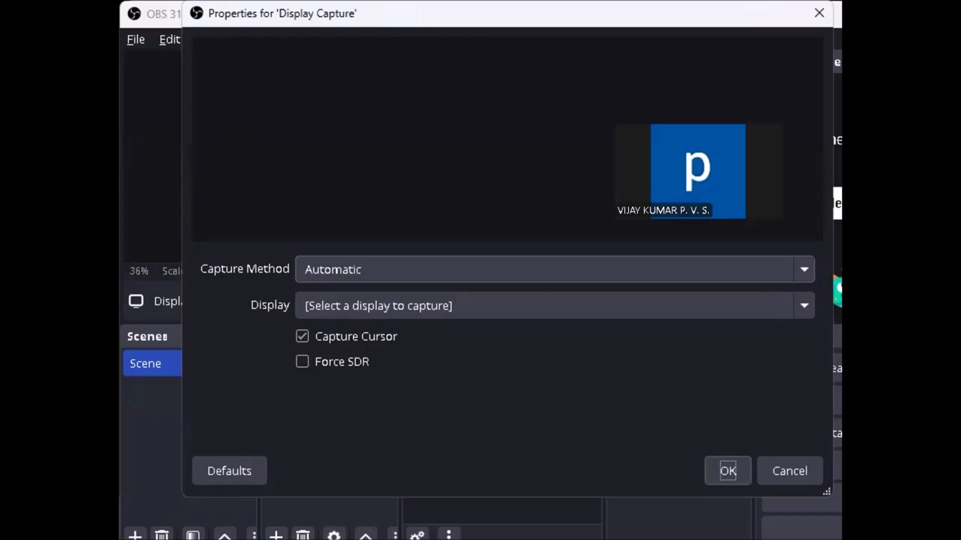
key(Return)
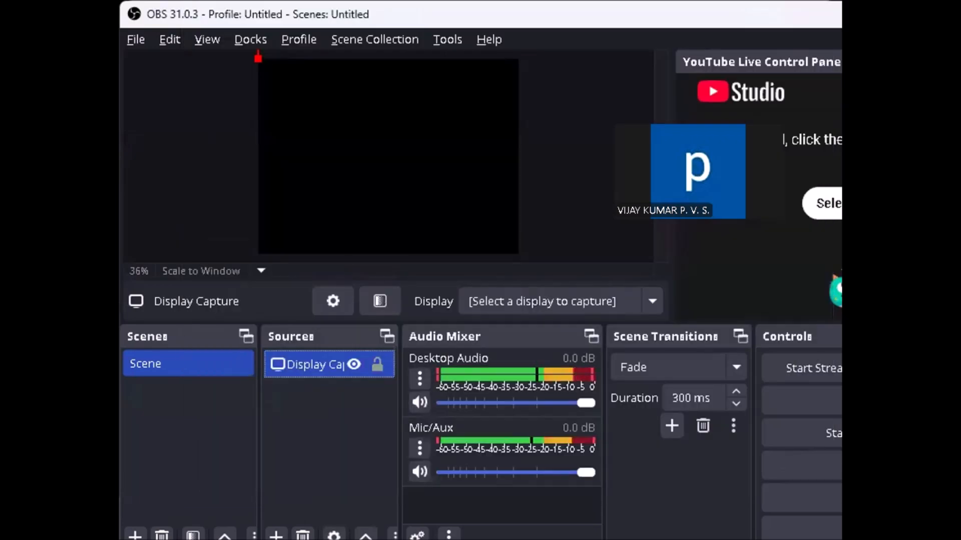
Move from the Sources list through the main window to the Controls area and open the Settings window.
key(Tab)
key(Tab)
key(Tab)
key(Tab)
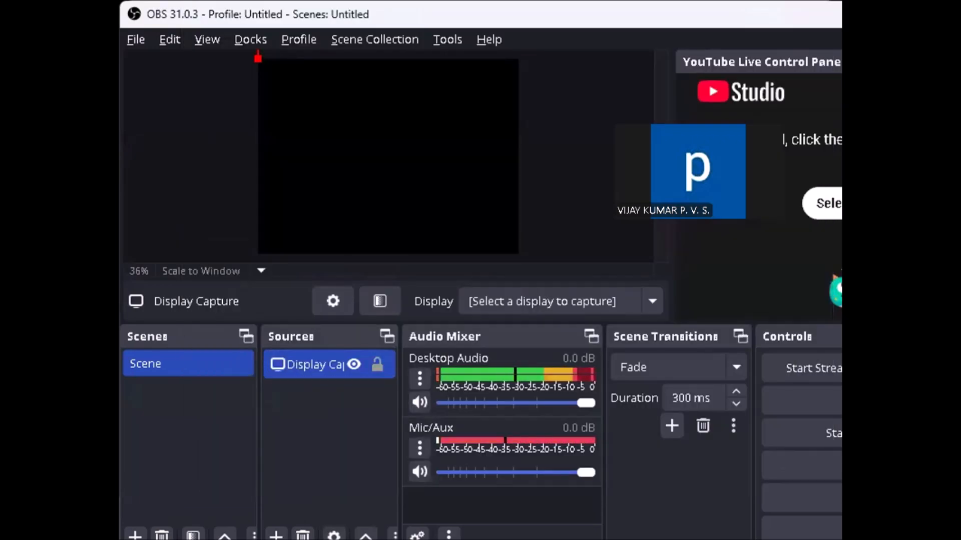
key(Tab)
key(Tab)
key(Tab)
key(Tab)
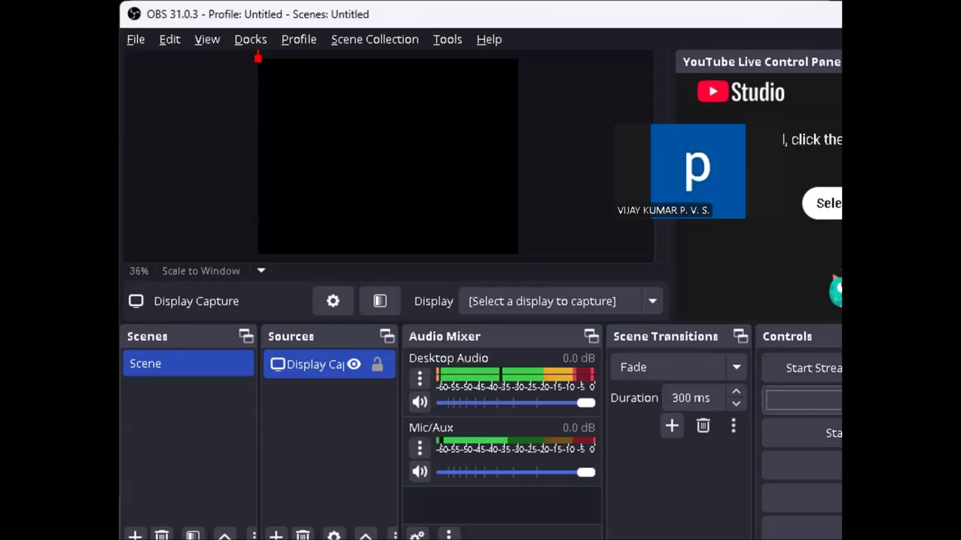
key(Tab)
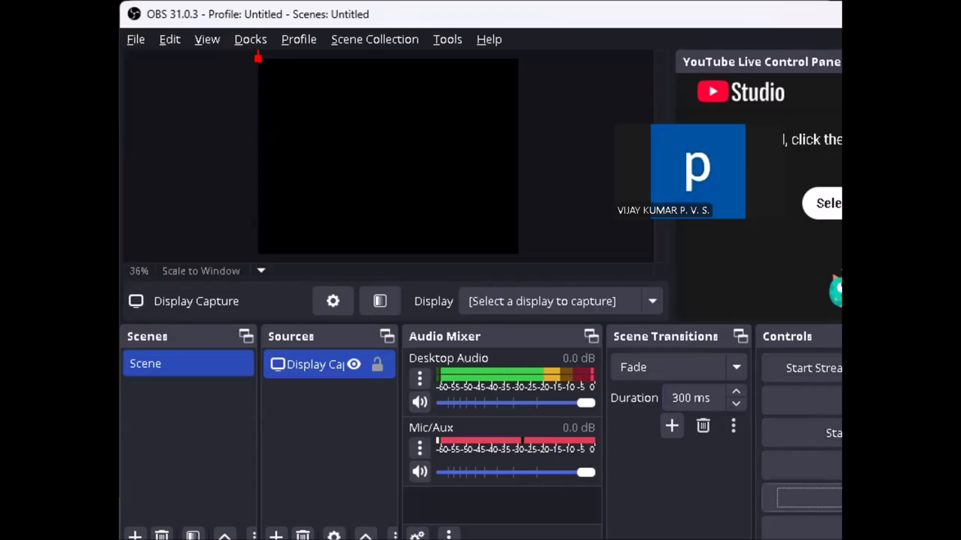
key(Tab)
key(shift+Tab)
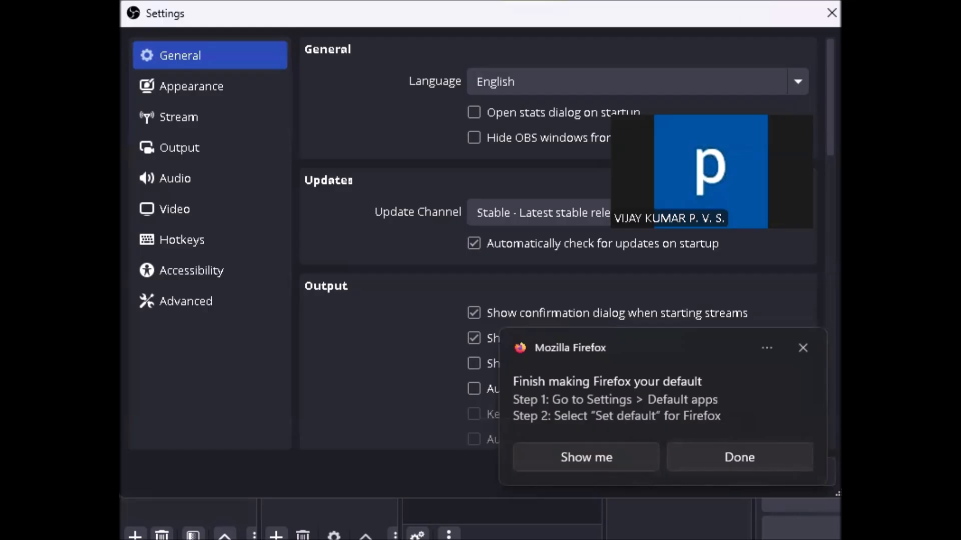
Review the language, startup and update options in the General settings, through Automatically check for updates on startup.
key(Tab)
key(Tab)
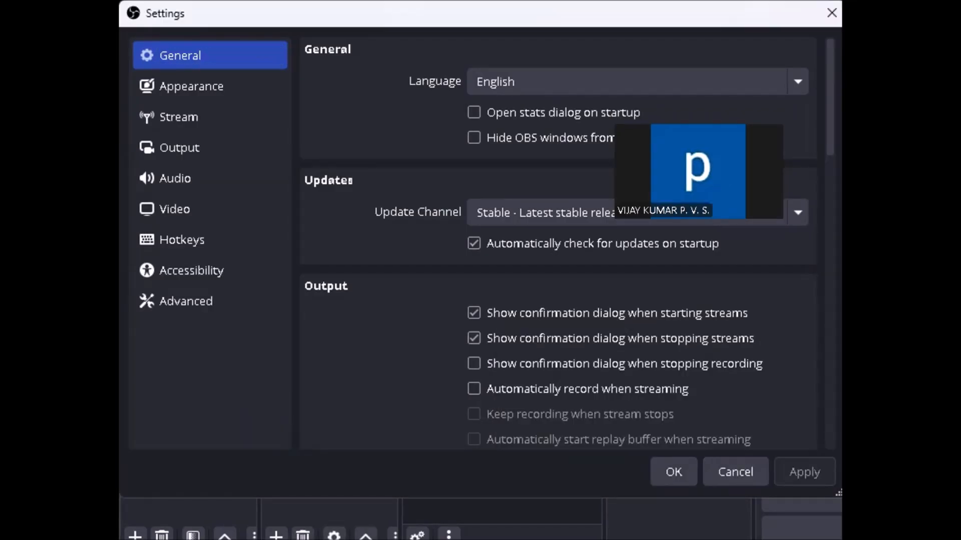
key(Tab)
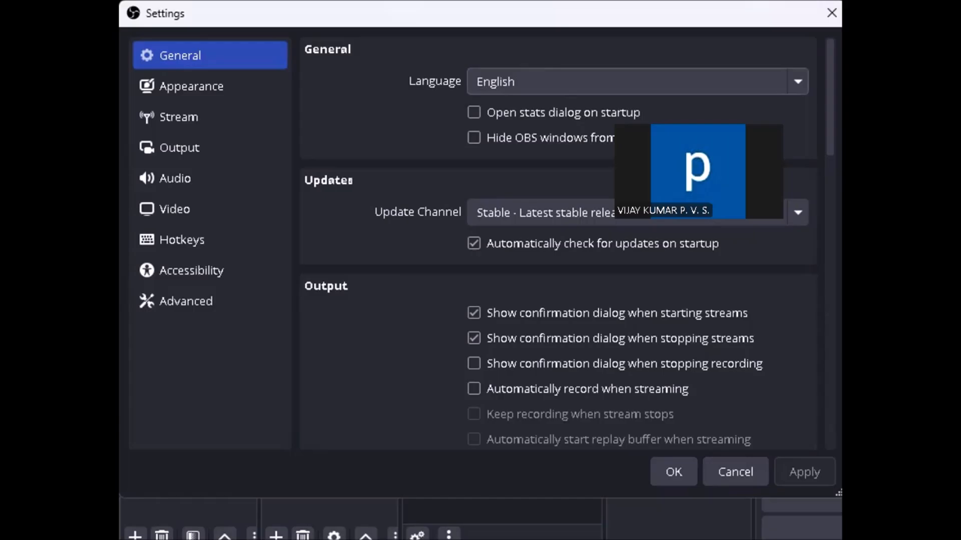
key(Tab)
key(Tab)
key(Tab)
key(Tab)
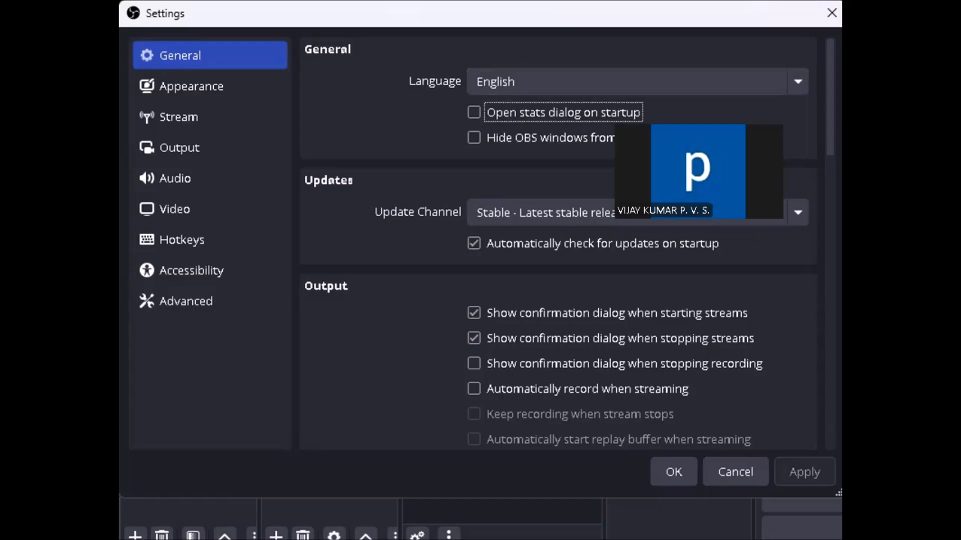
key(shift+Tab)
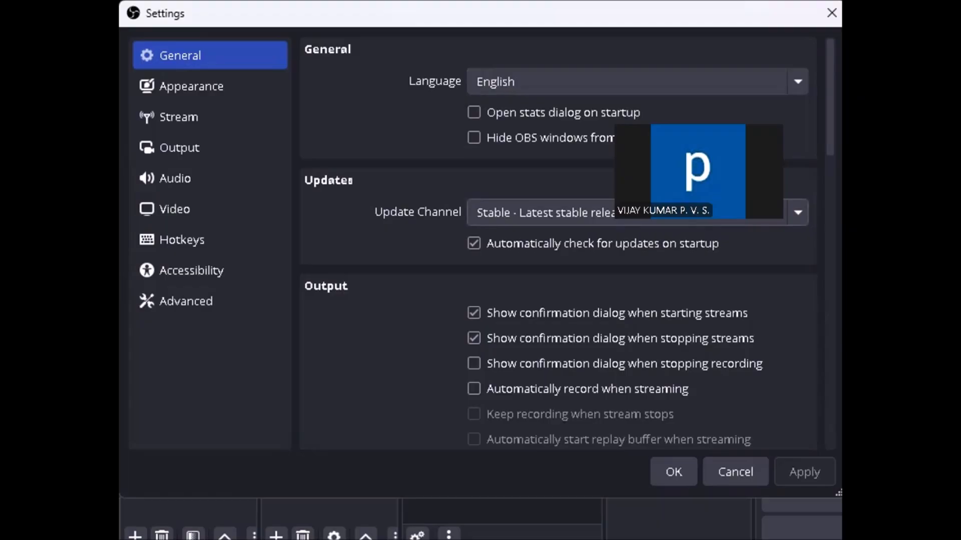
key(Tab)
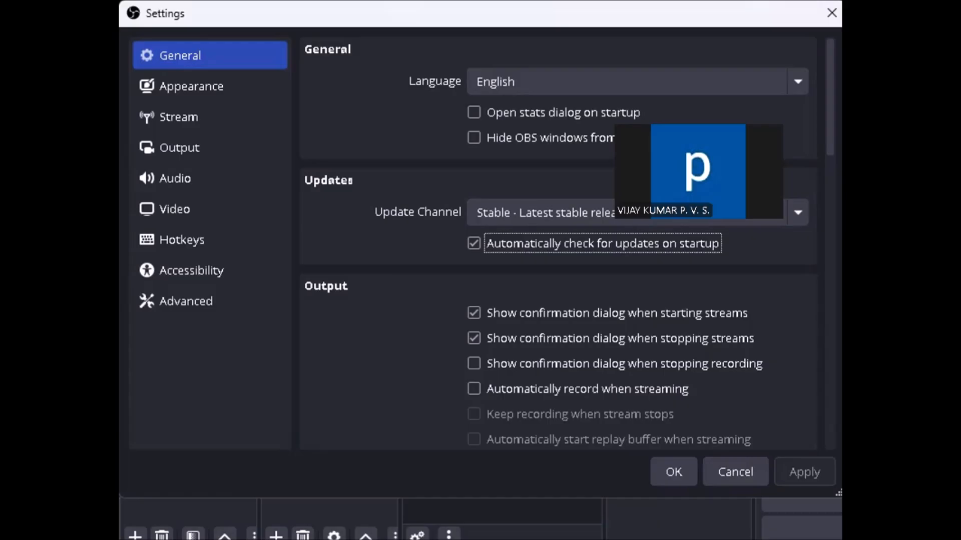
Review the General settings' Output options, from the stream and recording confirmation dialogs to Automatically record when streaming.
key(Tab)
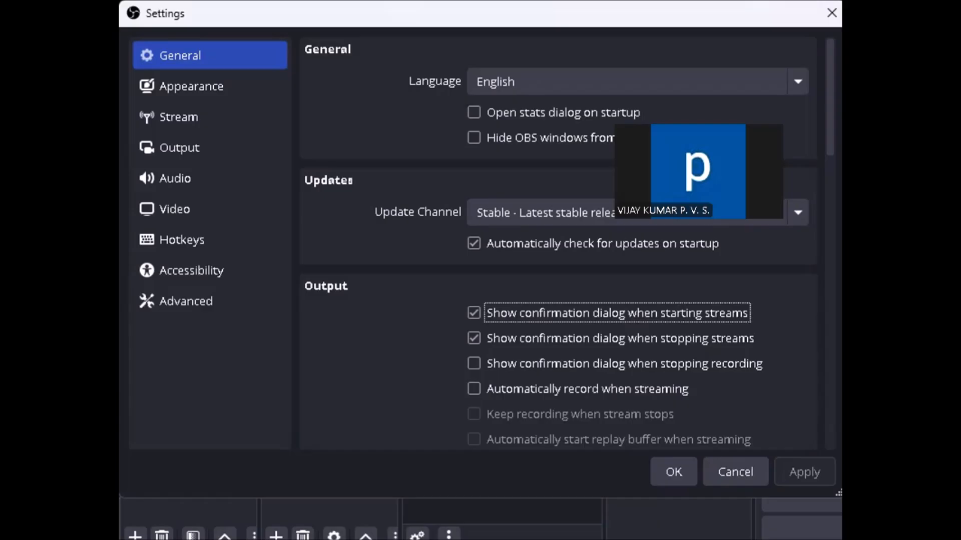
key(Tab)
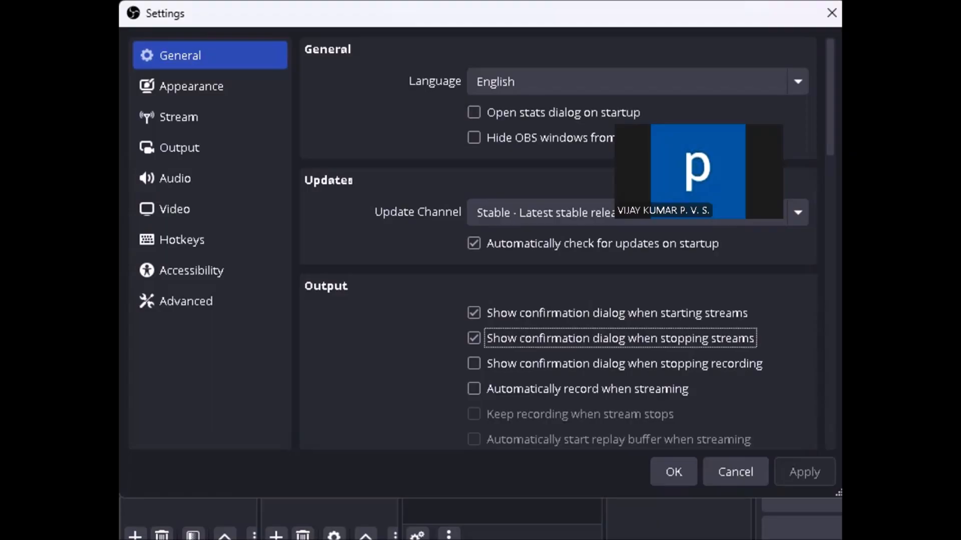
key(Tab)
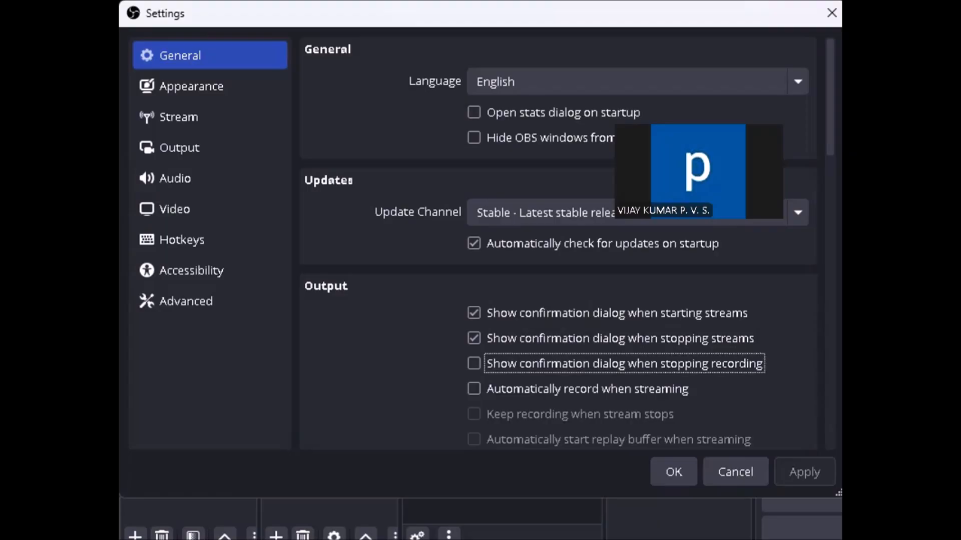
key(shift+Tab)
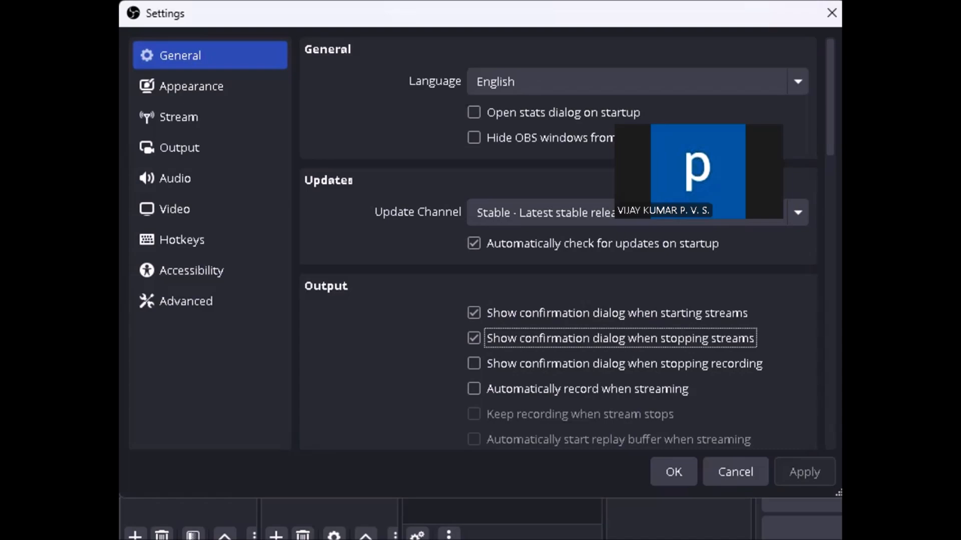
key(Tab)
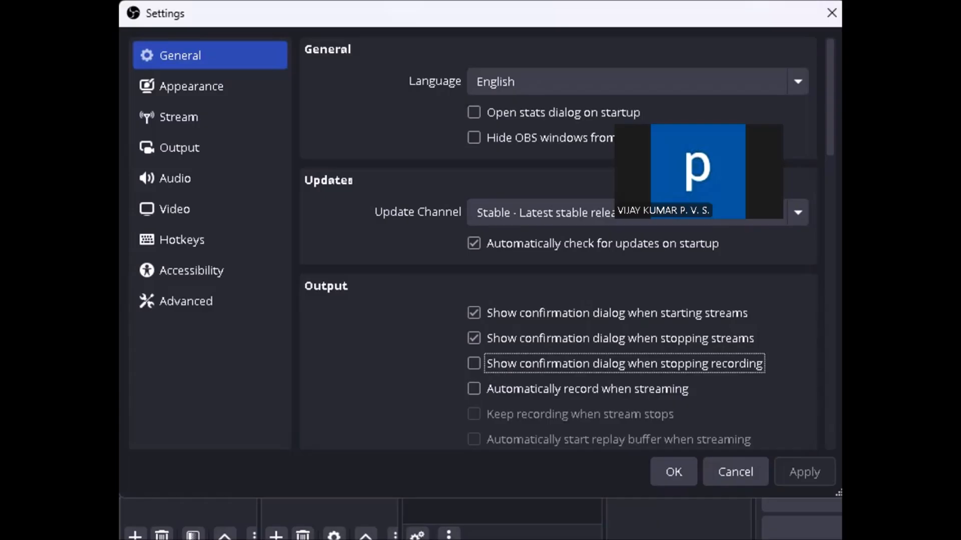
key(Tab)
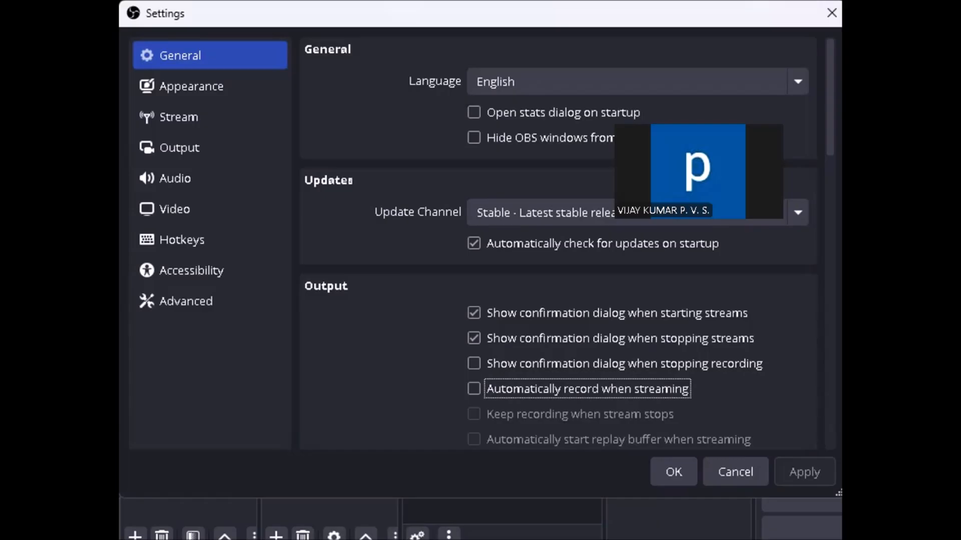
Review the Source Alignment Snapping options, including Snap Sensitivity and snapping to screen edges, other sources and center.
key(Tab)
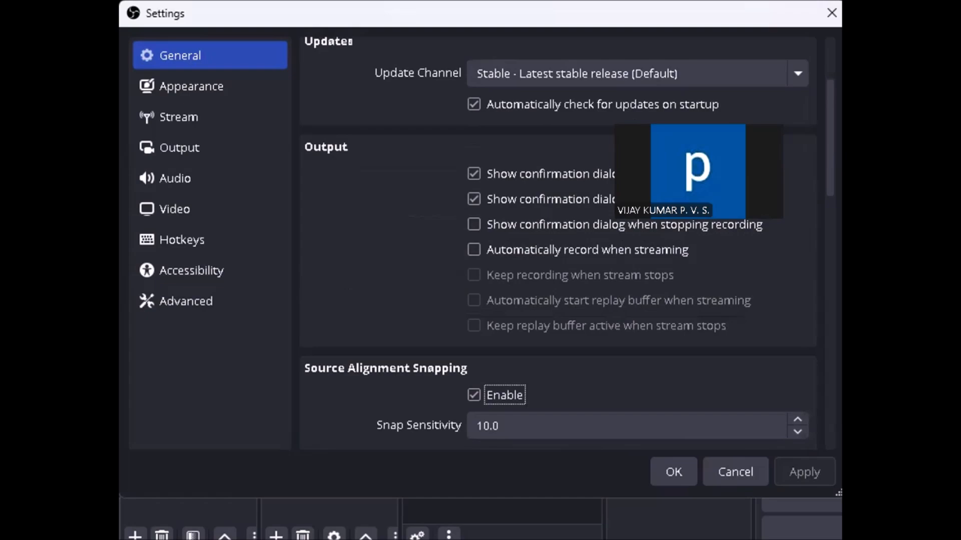
key(Tab)
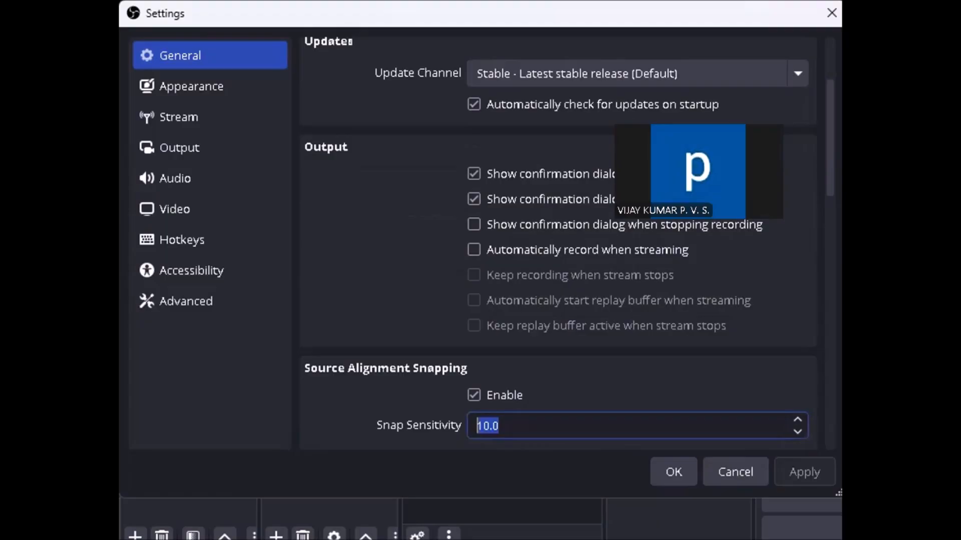
key(Tab)
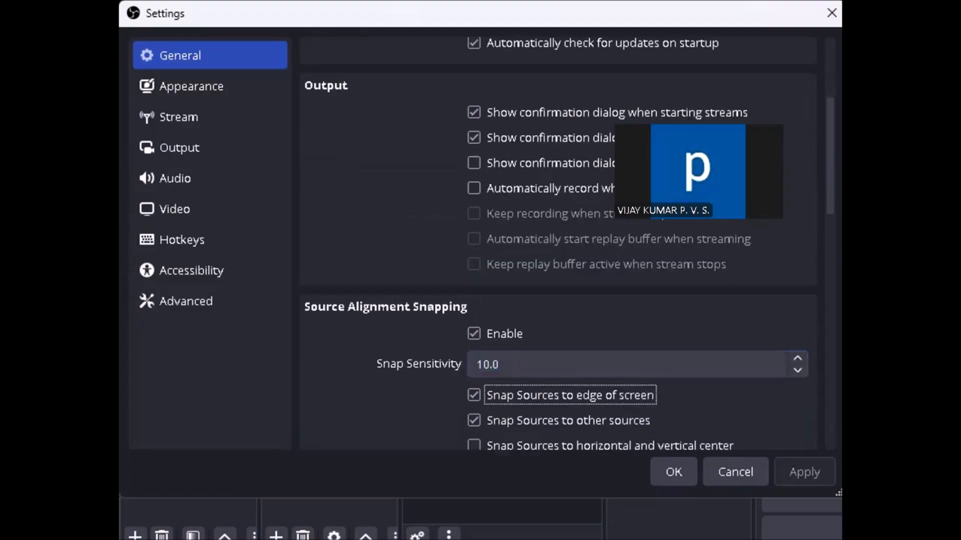
key(Tab)
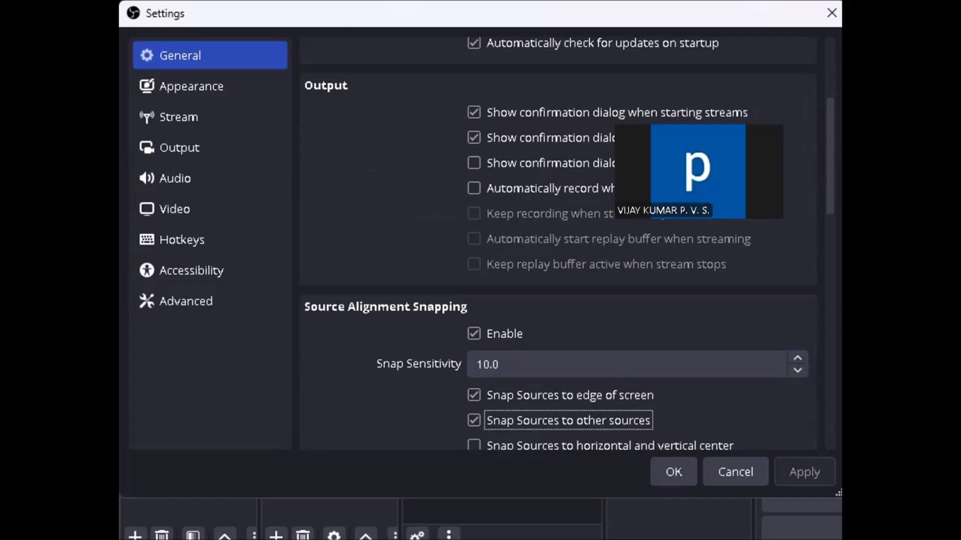
key(Tab)
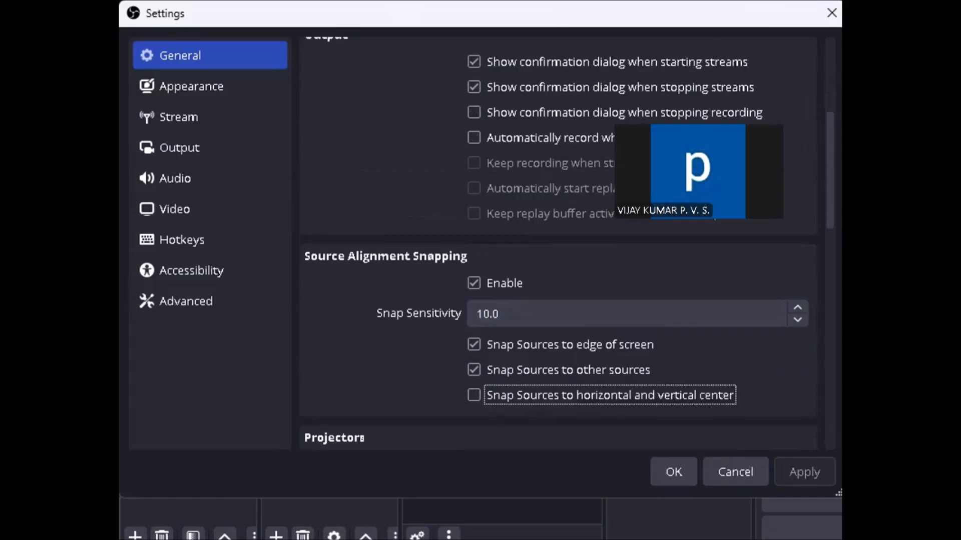
Review the Projectors and System Tray options in the General settings, through Always minimize to system tray instead of task bar.
key(Tab)
key(Tab)
key(Tab)
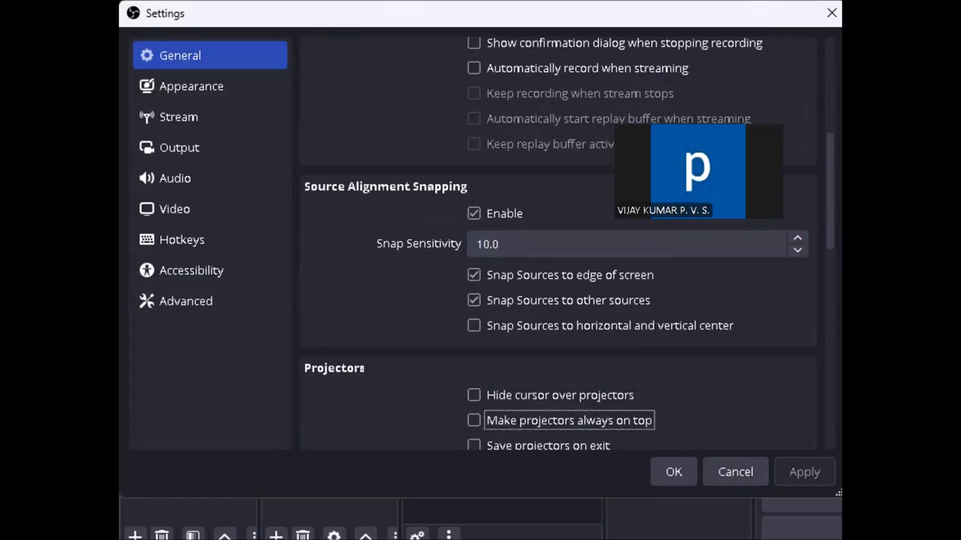
key(Tab)
key(Tab)
key(Tab)
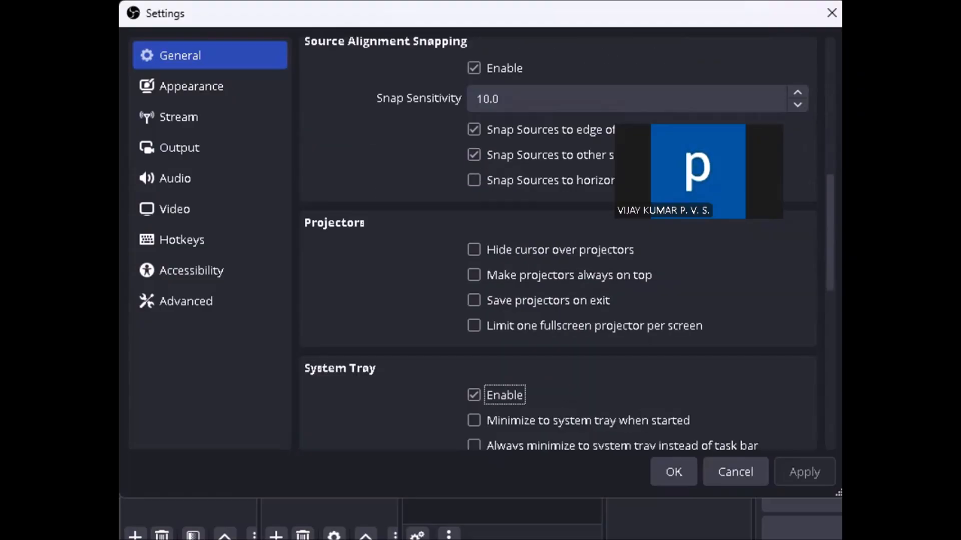
key(shift+Tab)
key(Tab)
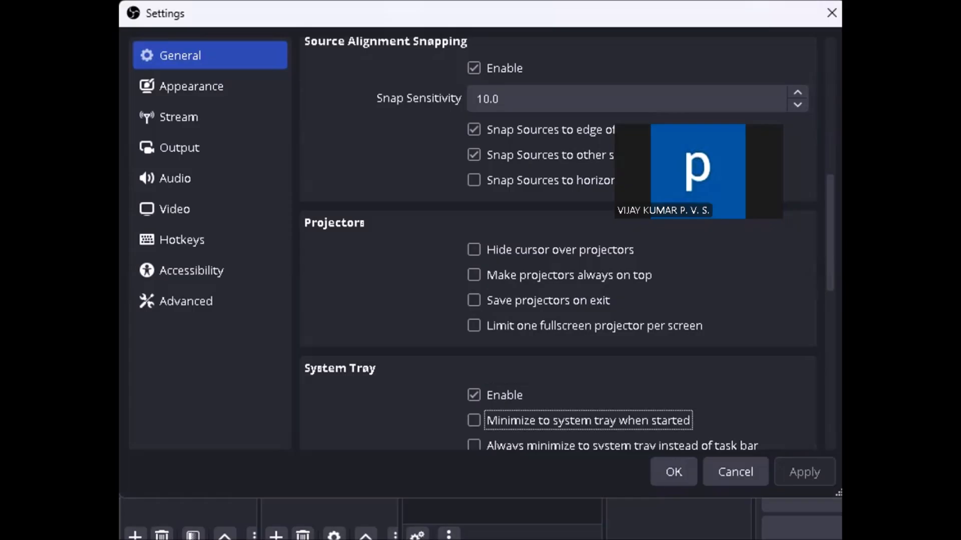
key(Tab)
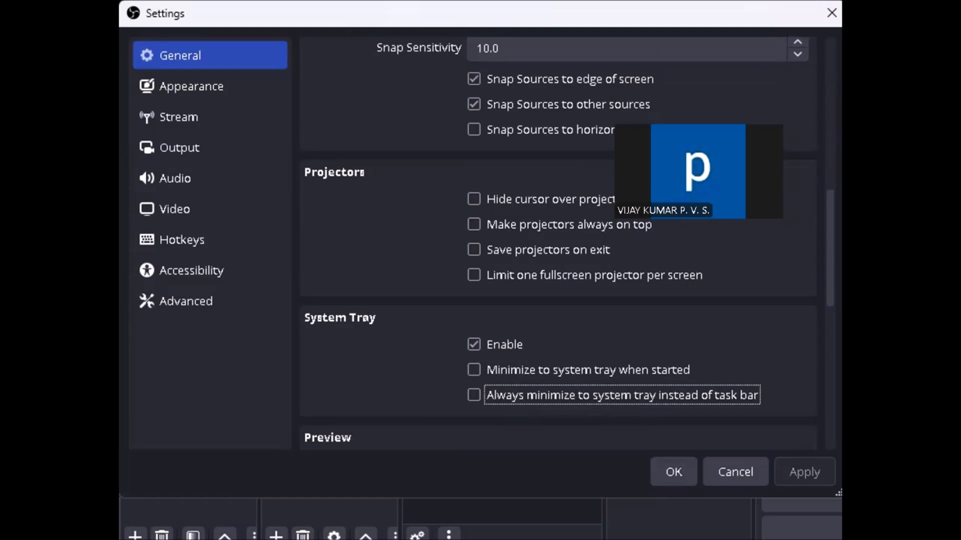
Review the Preview overflow, safe area and pixel alignment options and the Importers option for searching known scene collection locations.
key(Tab)
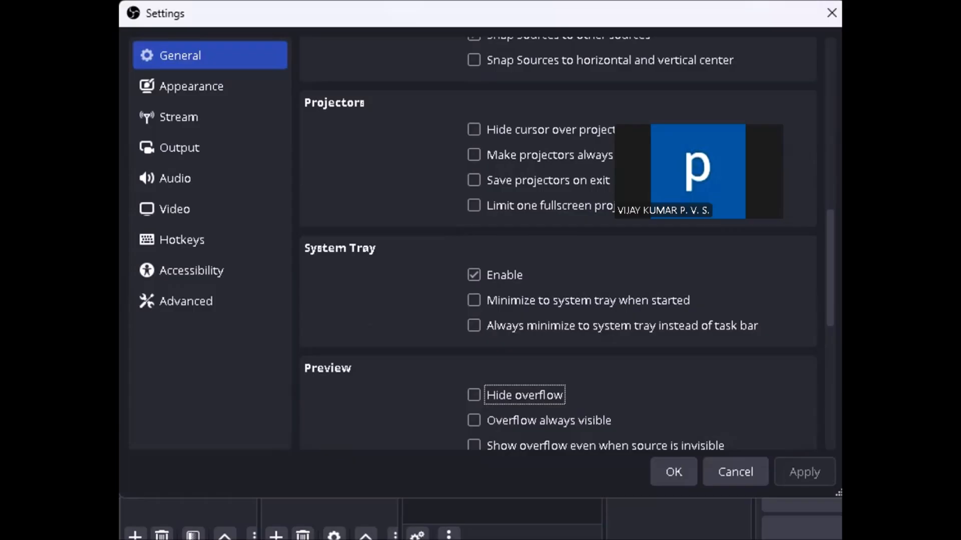
key(Tab)
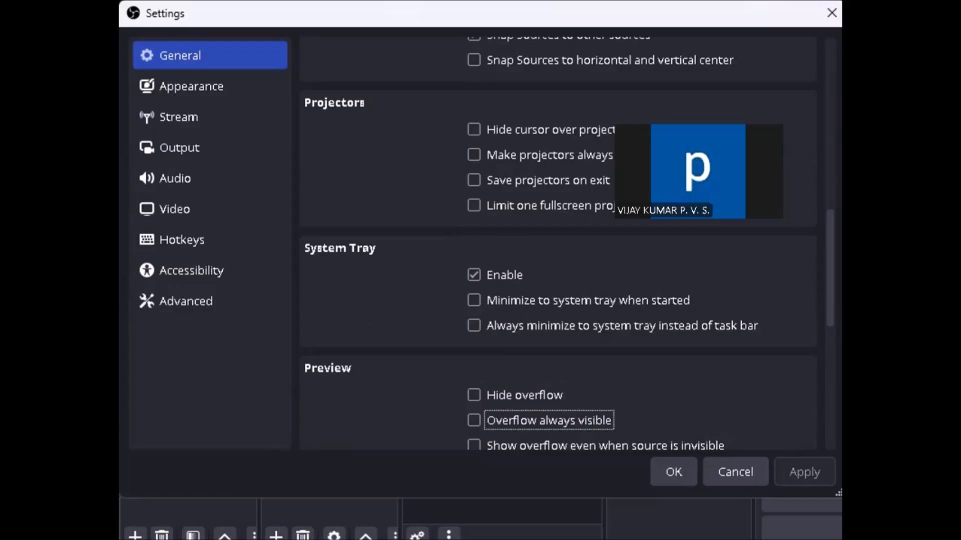
key(Tab)
key(Tab)
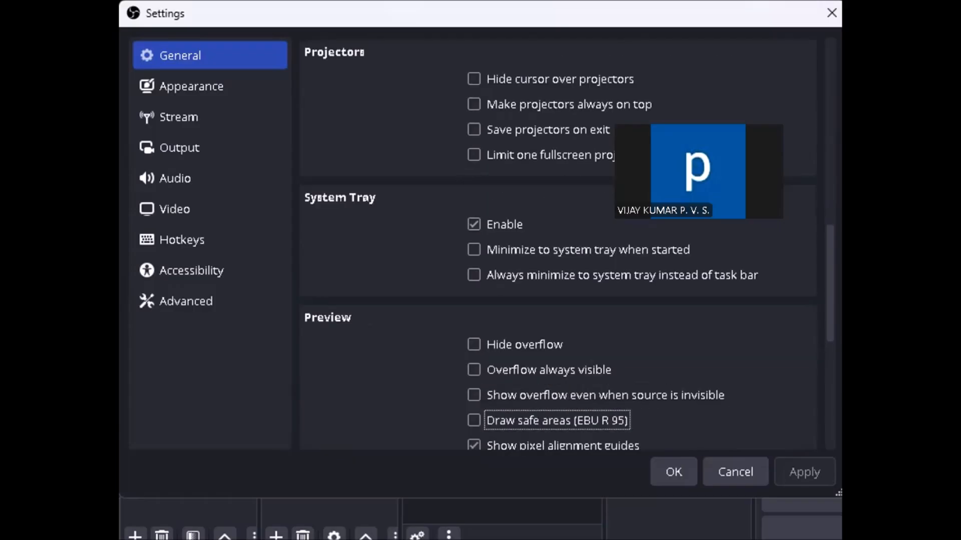
key(Tab)
key(Tab)
key(Tab)
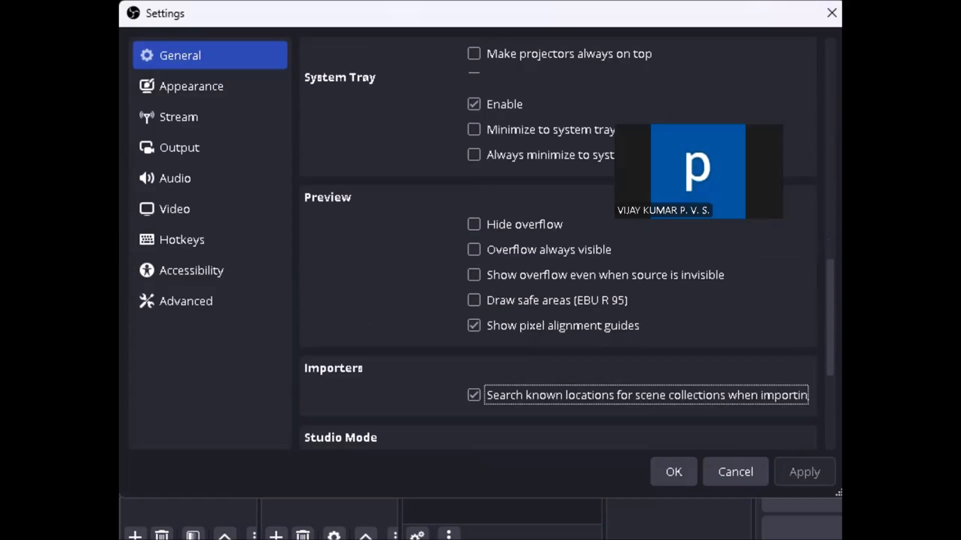
Review the Studio Mode and Multiview options at the end of the General settings and return to the settings category list.
key(Tab)
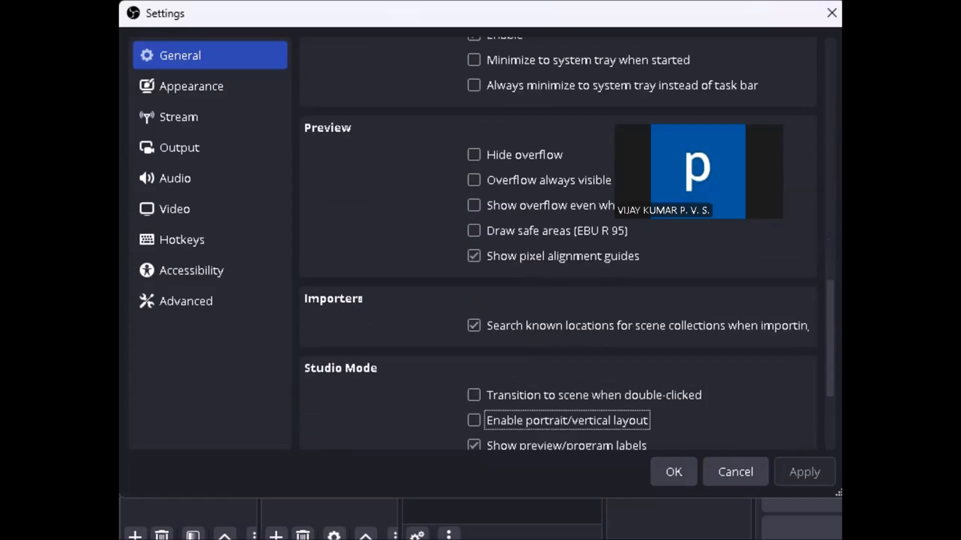
key(Tab)
key(Tab)
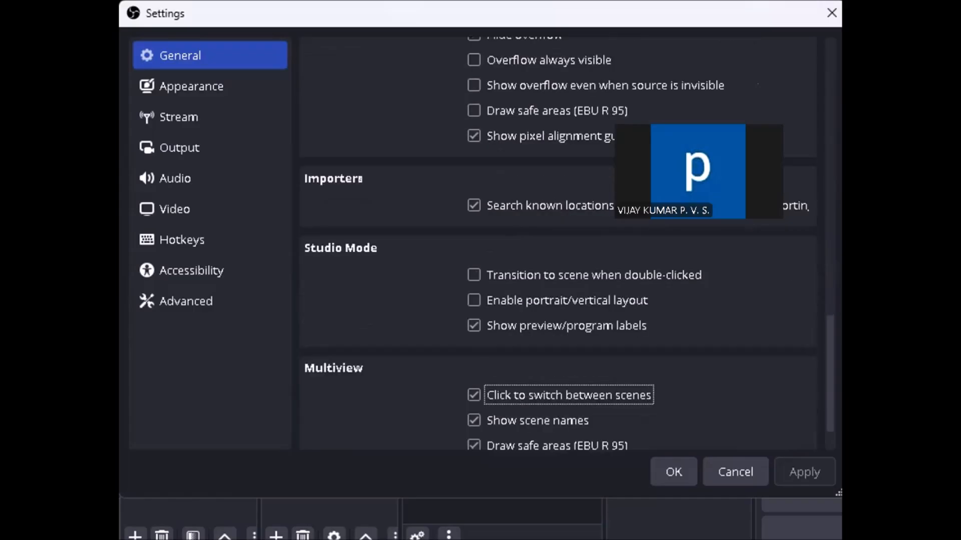
key(Tab)
key(Tab)
key(Tab)
key(Tab)
key(Tab)
key(Tab)
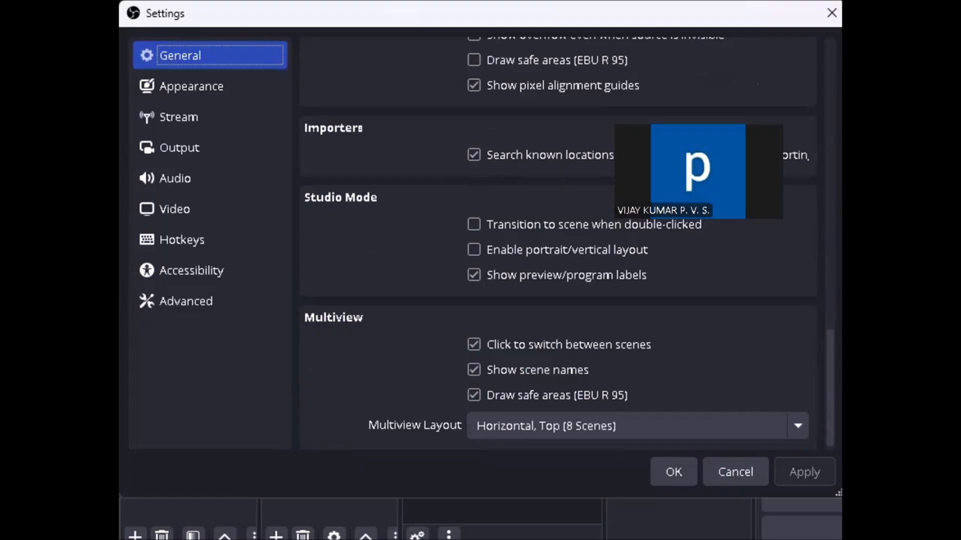
Show the Appearance settings, examine the Theme and Style choices, and return to the category list.
key(Down)
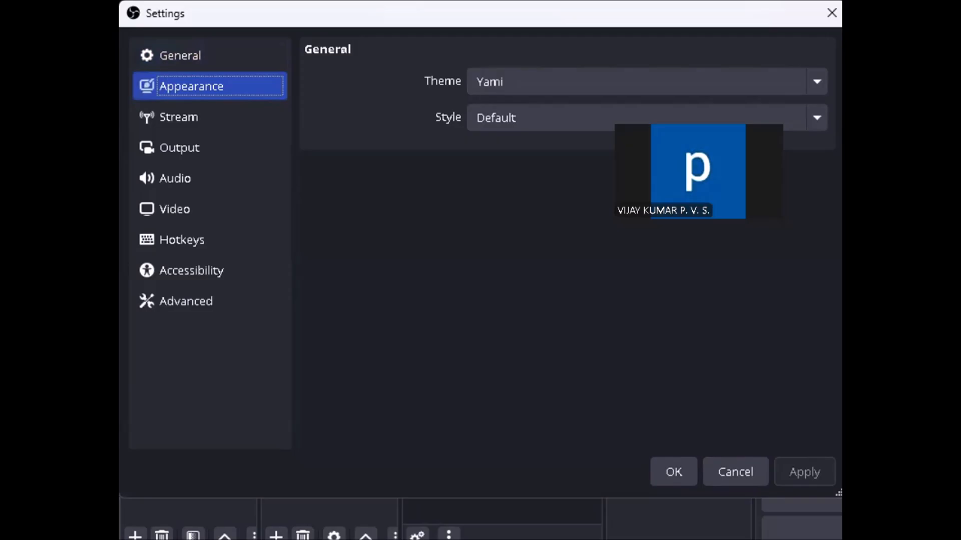
key(Tab)
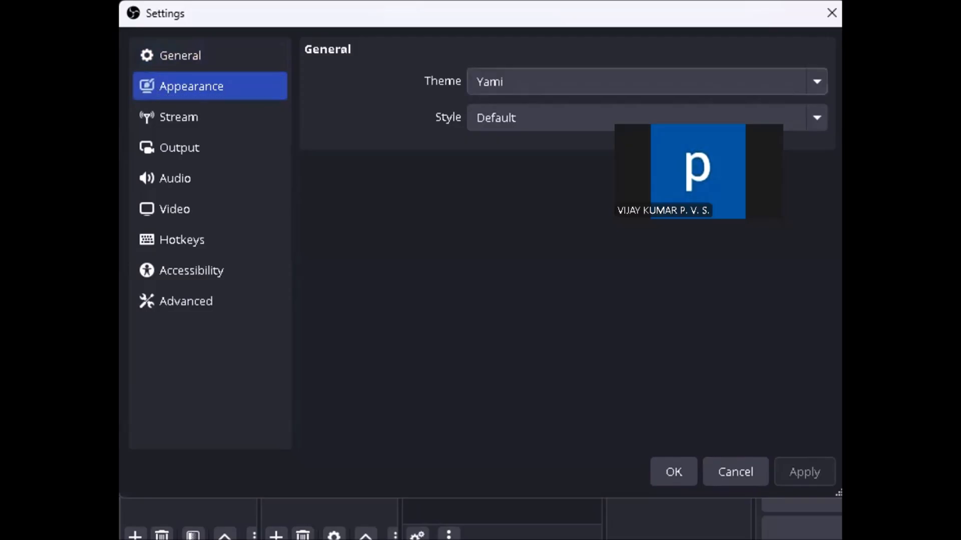
key(Tab)
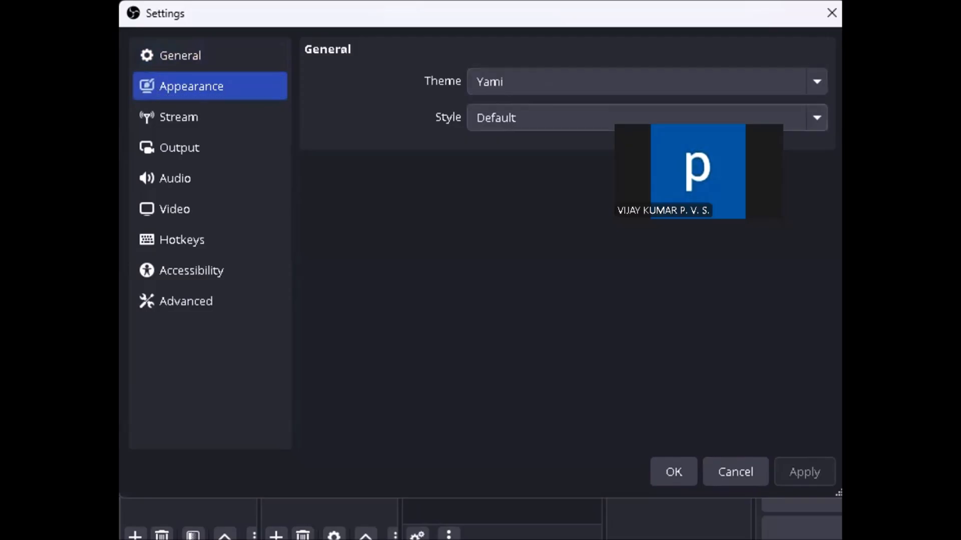
key(Tab)
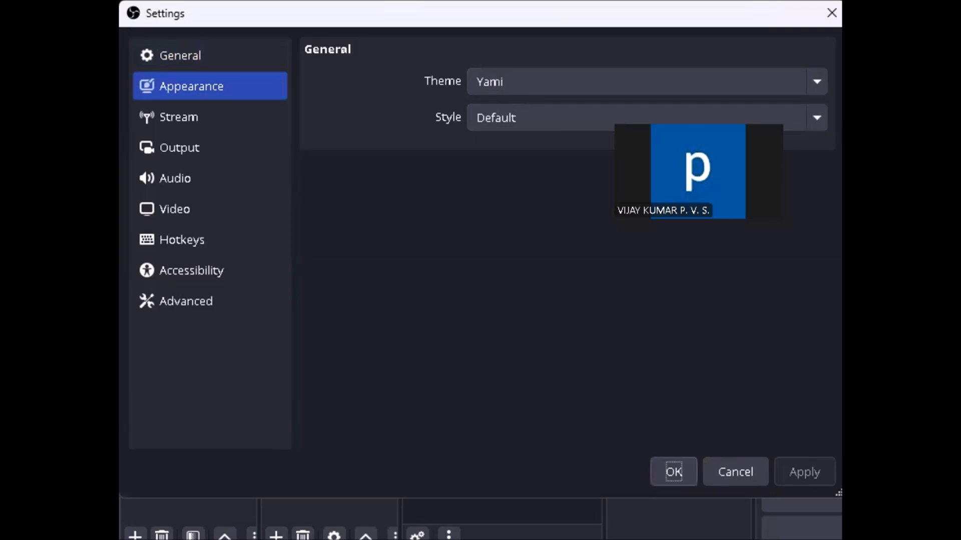
key(Tab)
Show the Stream settings, examine the service, server, connected account and advanced options, and return to the category list.
key(Down)
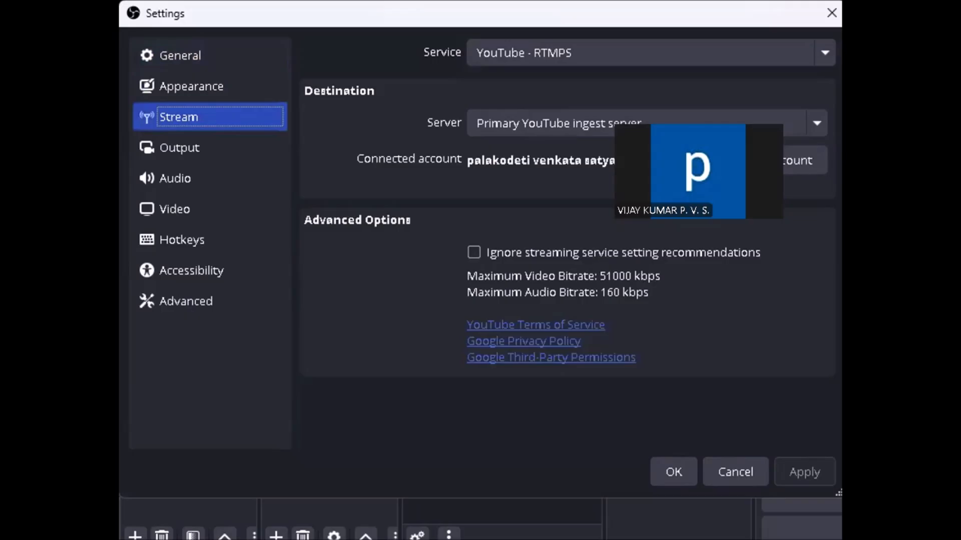
key(Tab)
key(Tab)
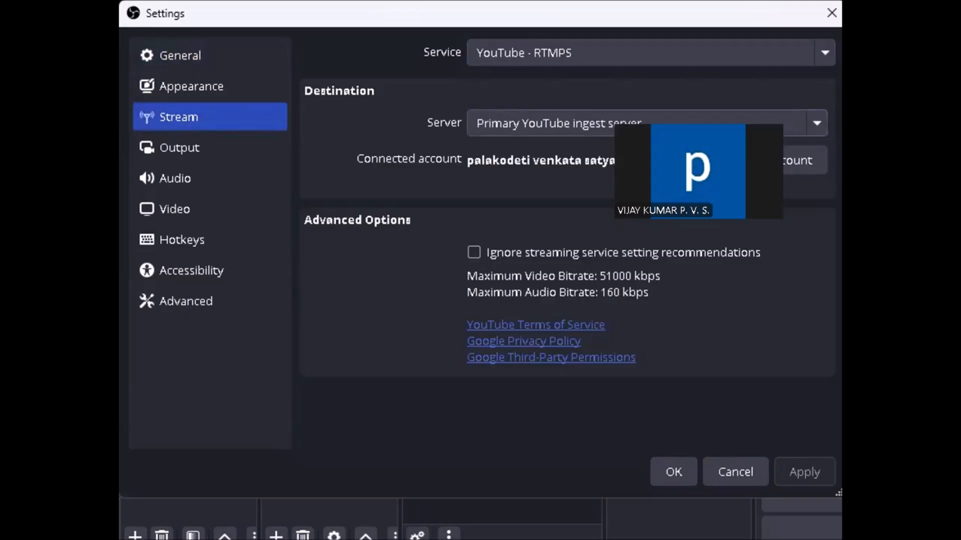
key(Tab)
key(Tab)
key(Tab)
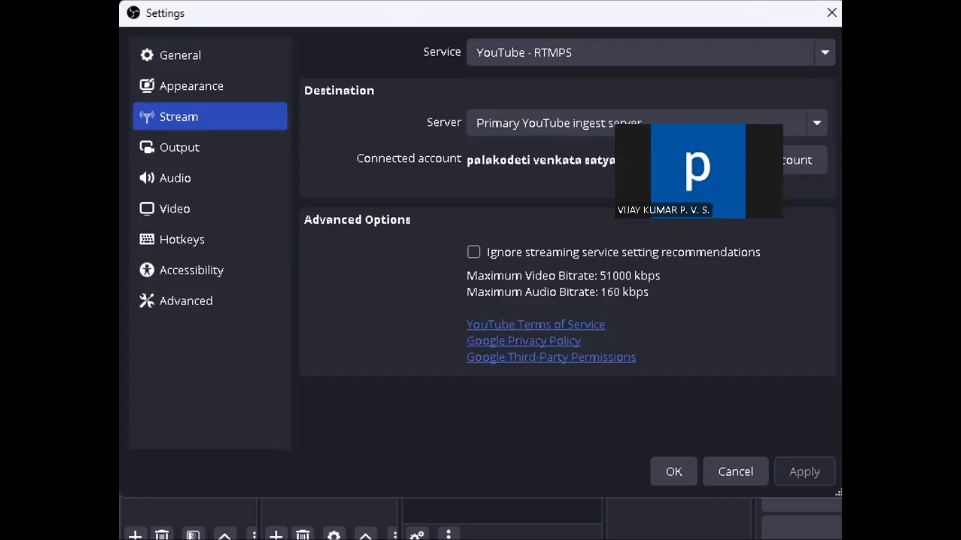
key(Tab)
key(Tab)
key(Tab)
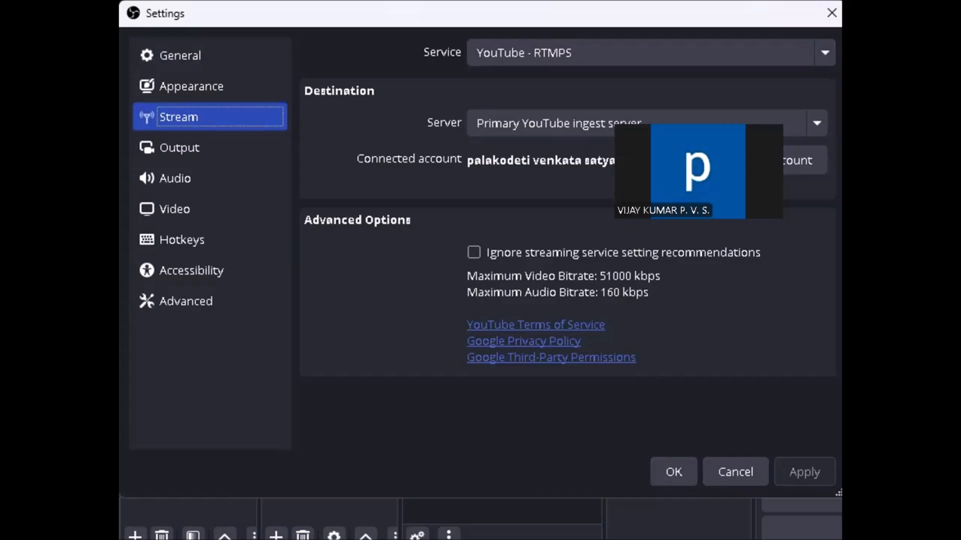
Show the Output settings and examine the Output Mode and the streaming Video Bitrate and Audio Bitrate.
key(Down)
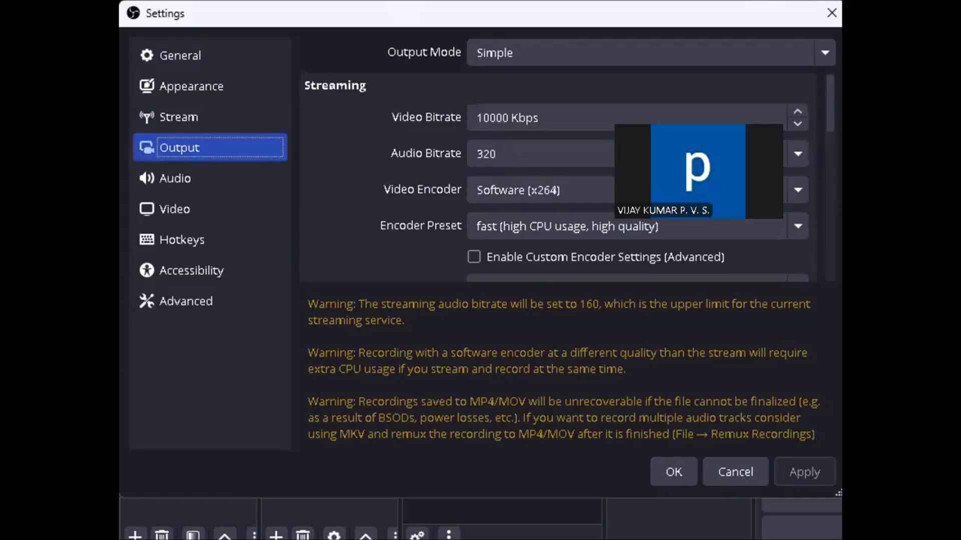
key(Tab)
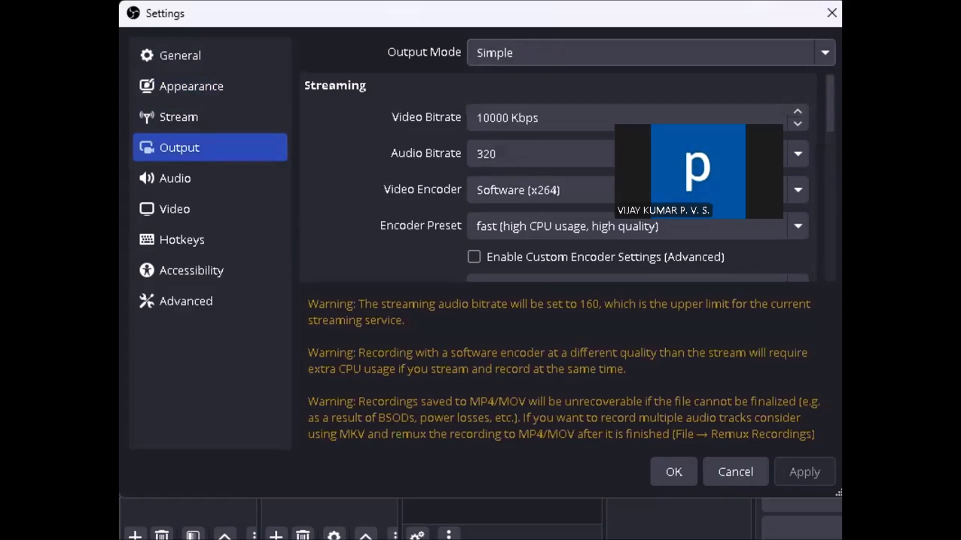
key(Tab)
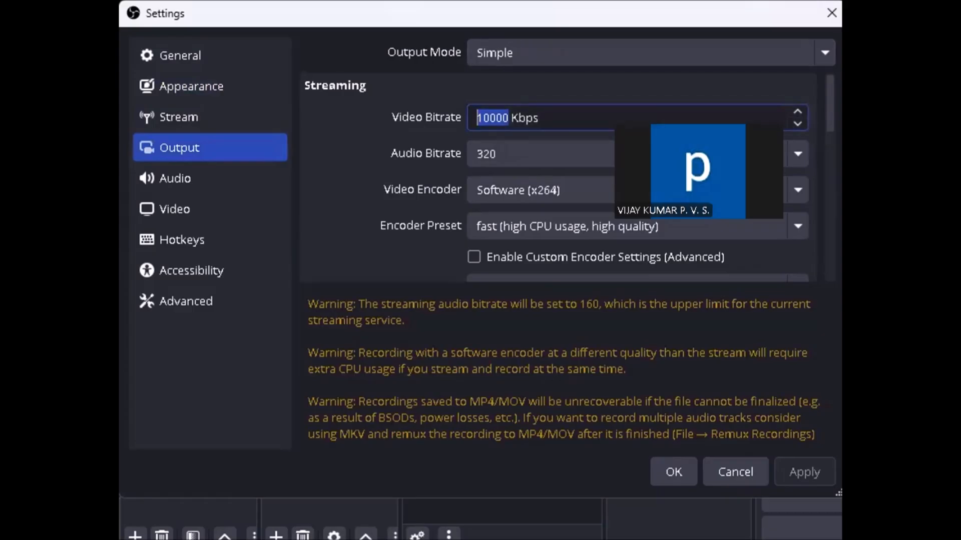
key(Tab)
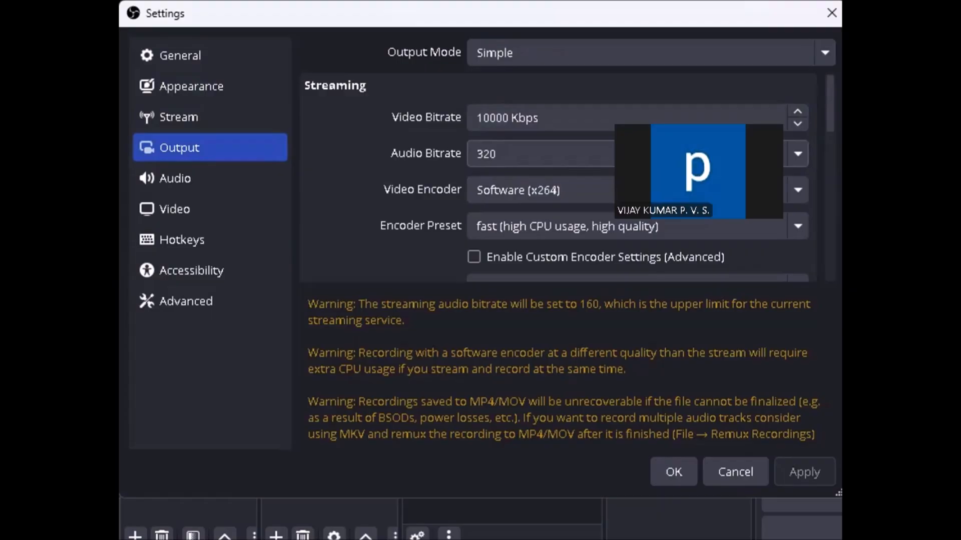
Raise the streaming Video Bitrate to 10050 Kbps, restore it to 10000 Kbps, and try a neighbouring Audio Bitrate choice before returning it to 320.
key(shift+Tab)
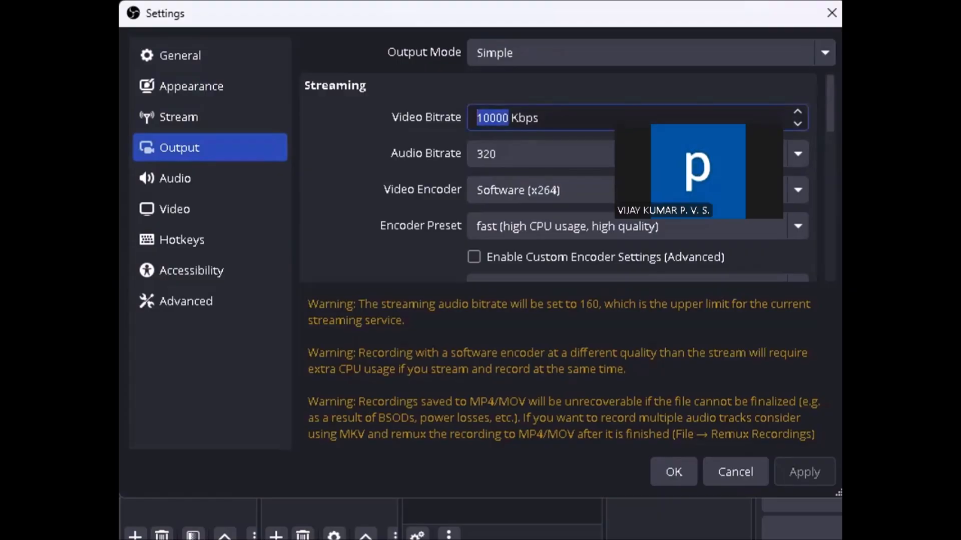
key(Up)
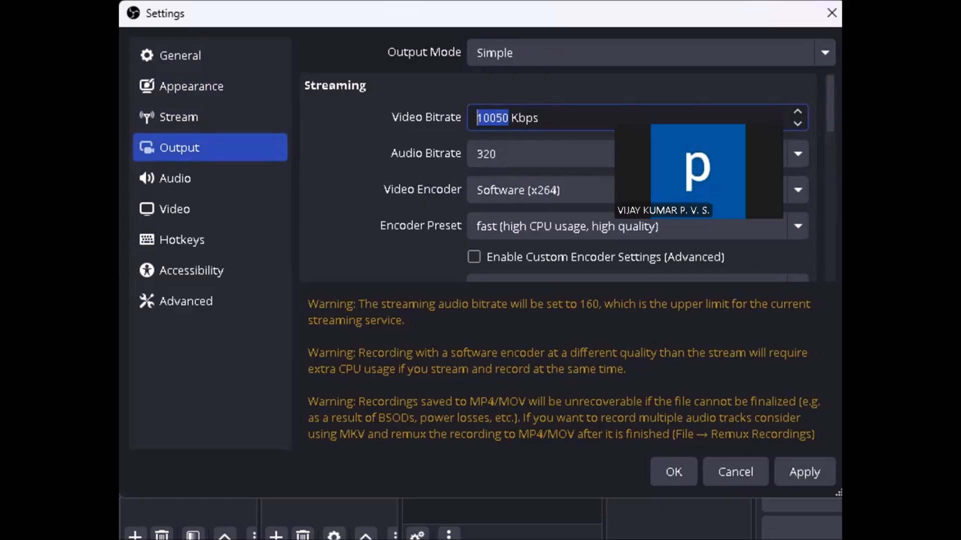
key(Down)
key(Tab)
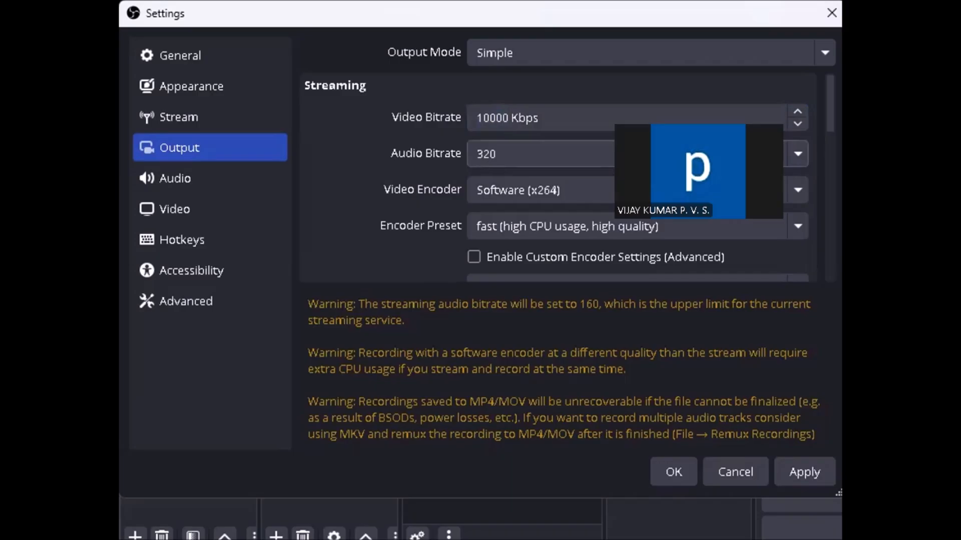
key(Up)
key(Down)
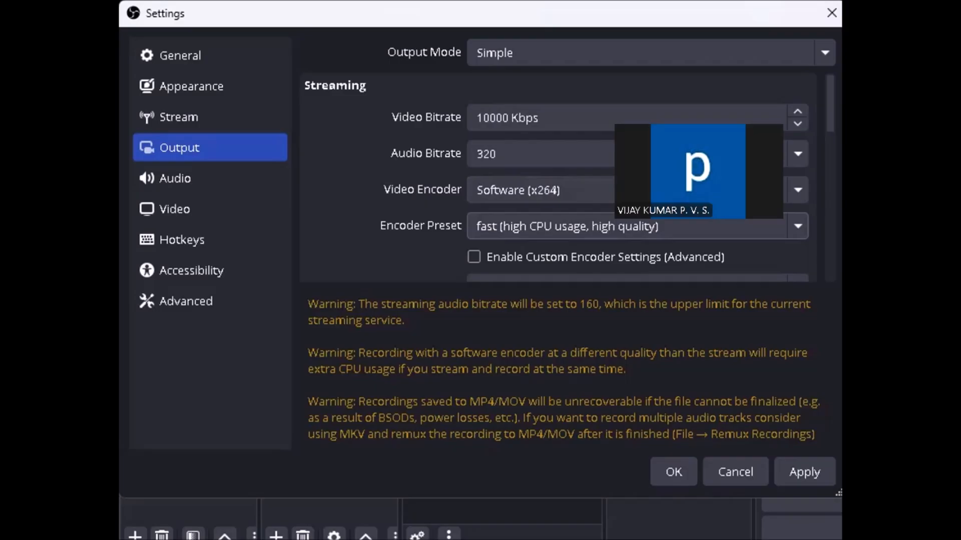
Review the custom encoder settings option, the recording audio tracks and the Recording Path in the Output settings.
key(Tab)
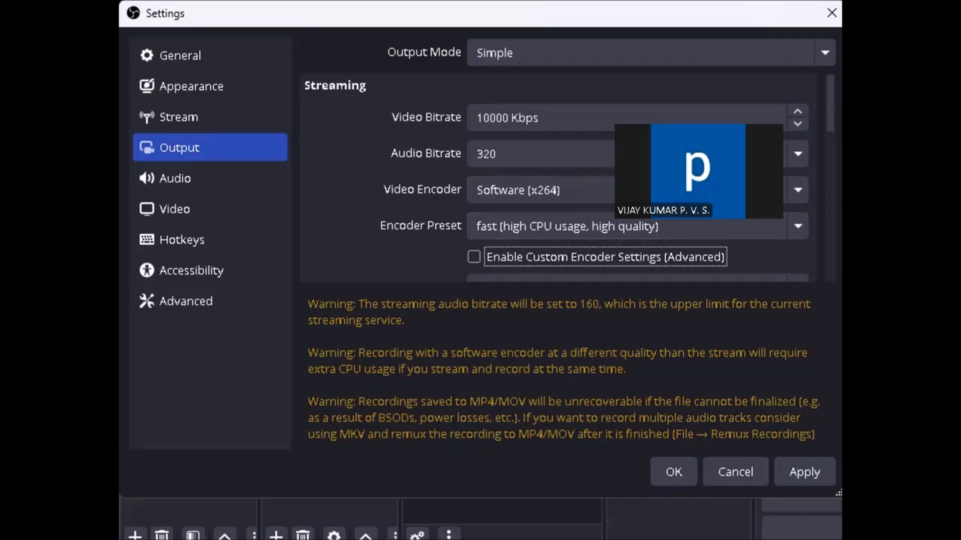
key(Tab)
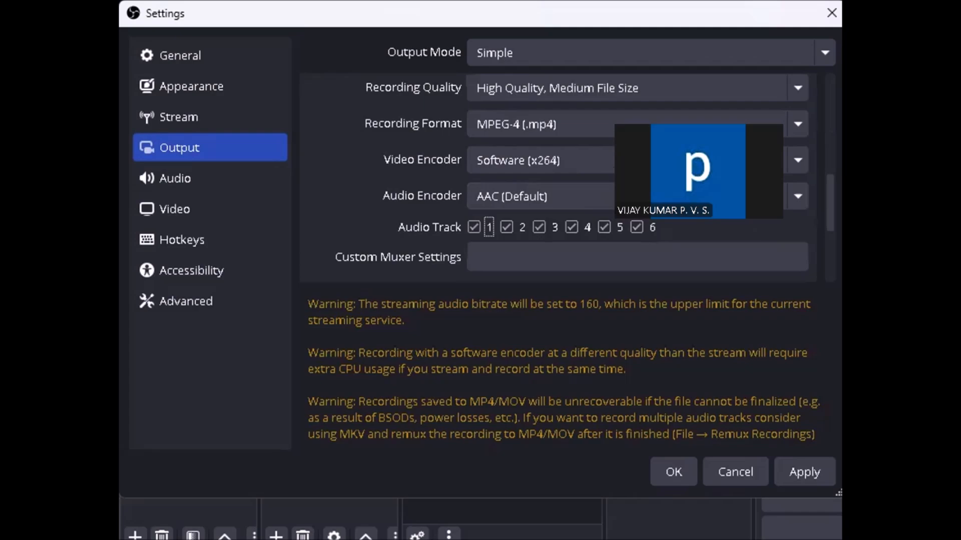
key(Tab)
key(Tab)
key(Tab)
key(Tab)
key(Tab)
key(Tab)
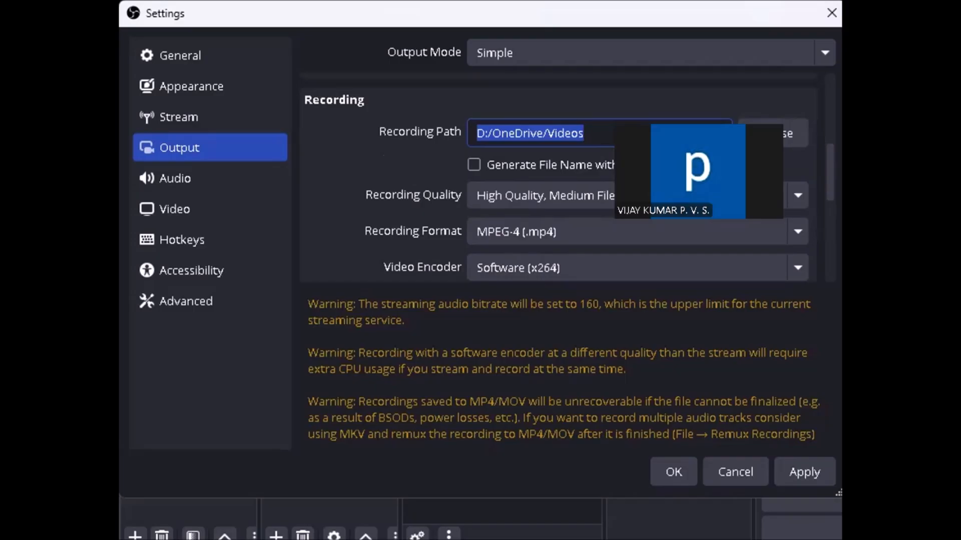
scroll(560, 177, down, 1)
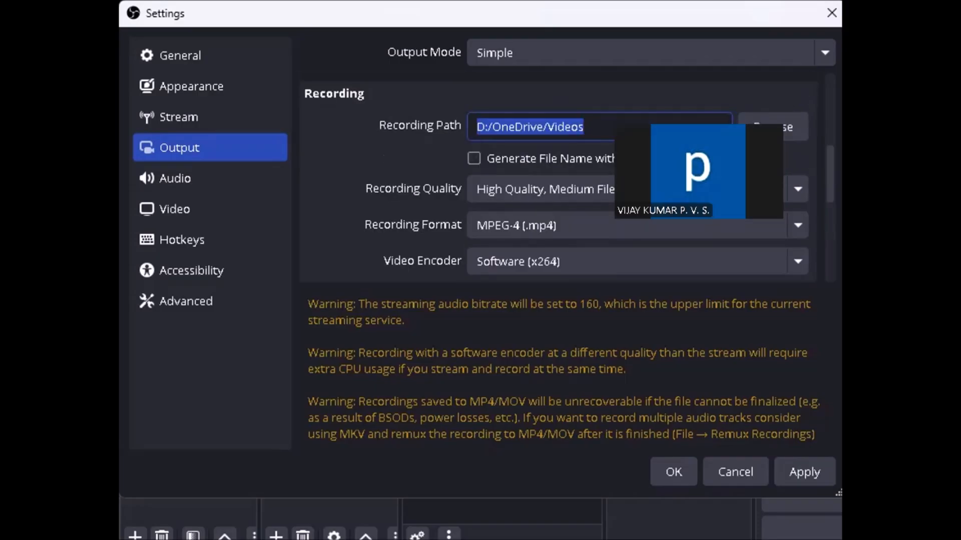
Browse for a recording directory and look through the folders in the personal OneDrive.
key(Tab)
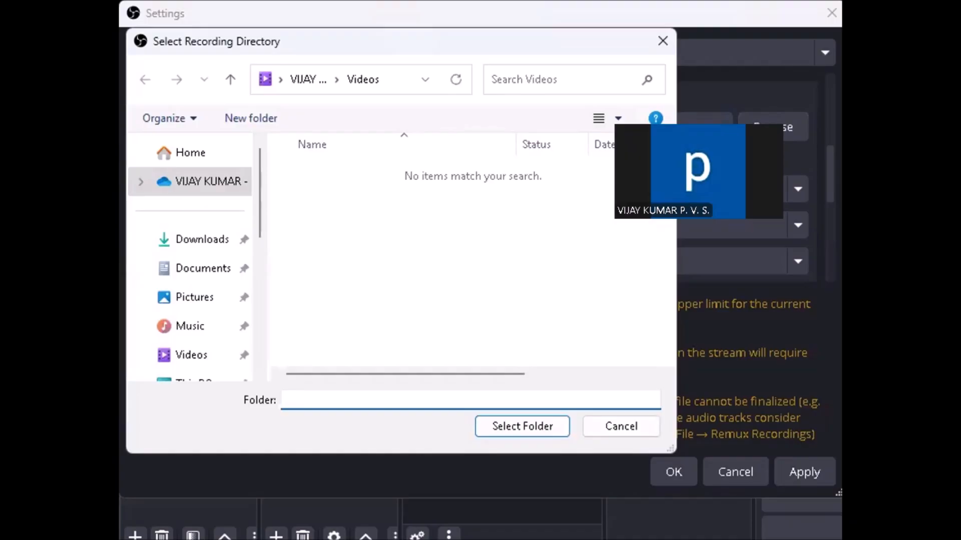
key(shift+Tab)
key(shift+Tab)
key(shift+Tab)
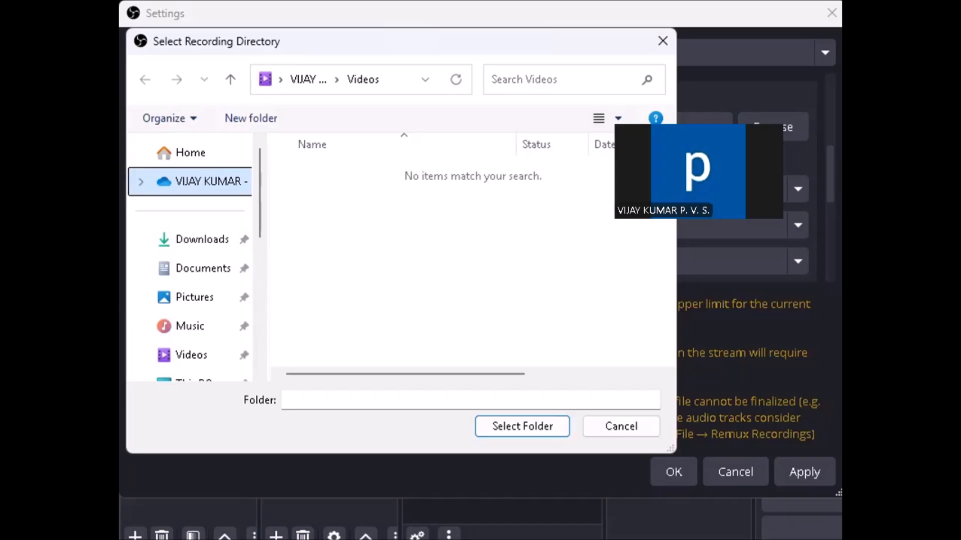
key(Return)
key(Tab)
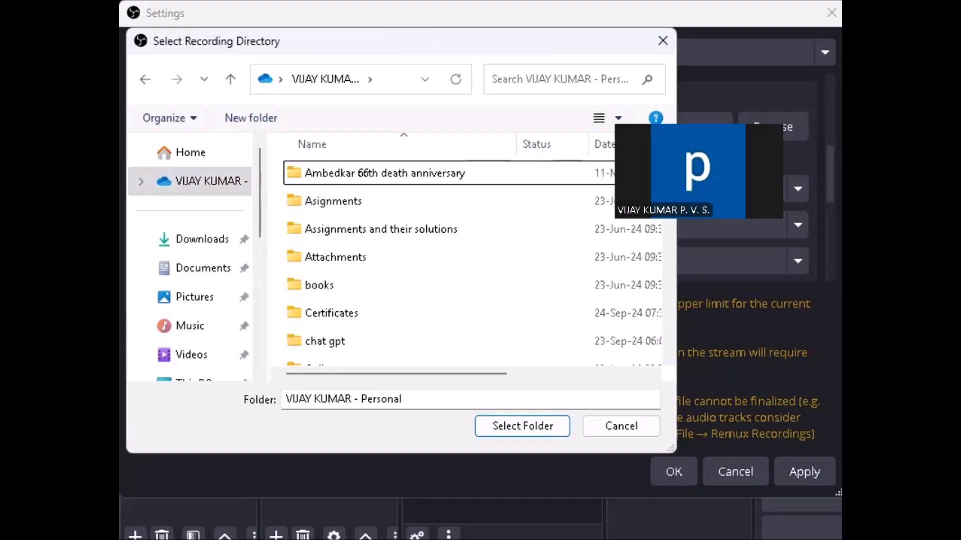
key(Down)
key(Up)
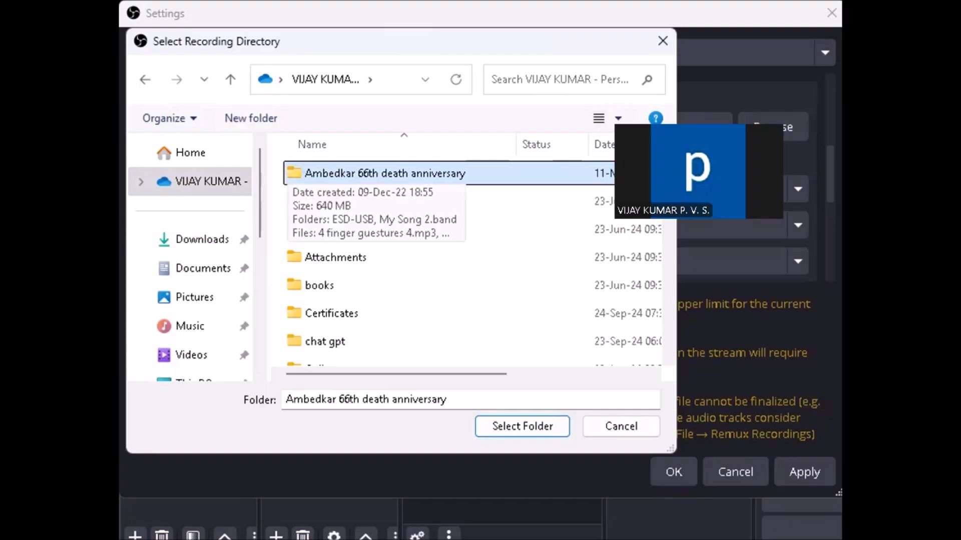
Go to This PC in the recording directory chooser and open Local Disk (D:).
key(shift+Tab)
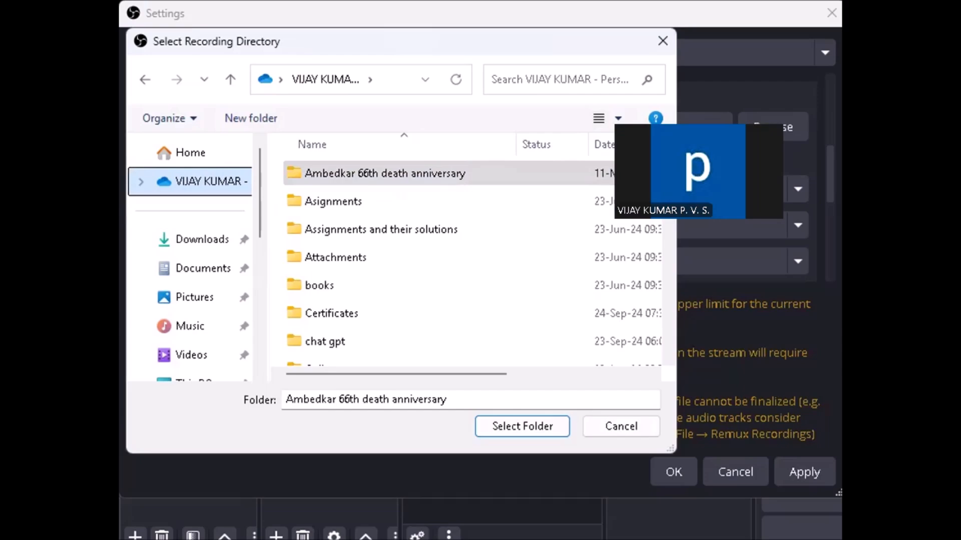
key(Up)
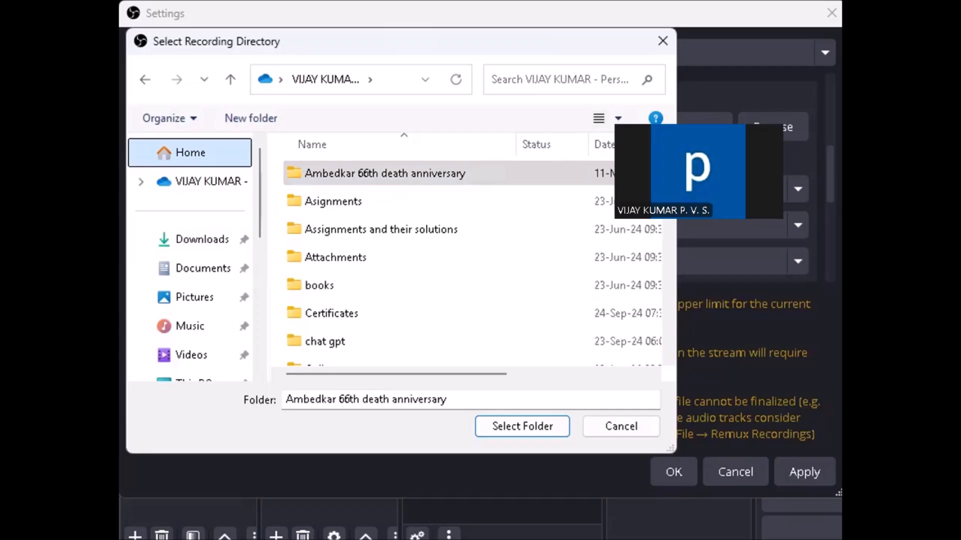
key(t)
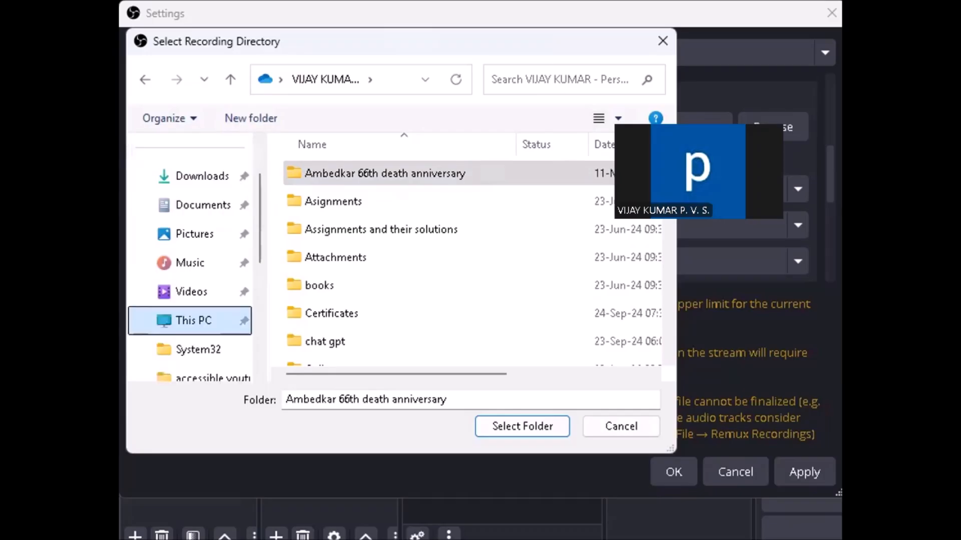
key(Return)
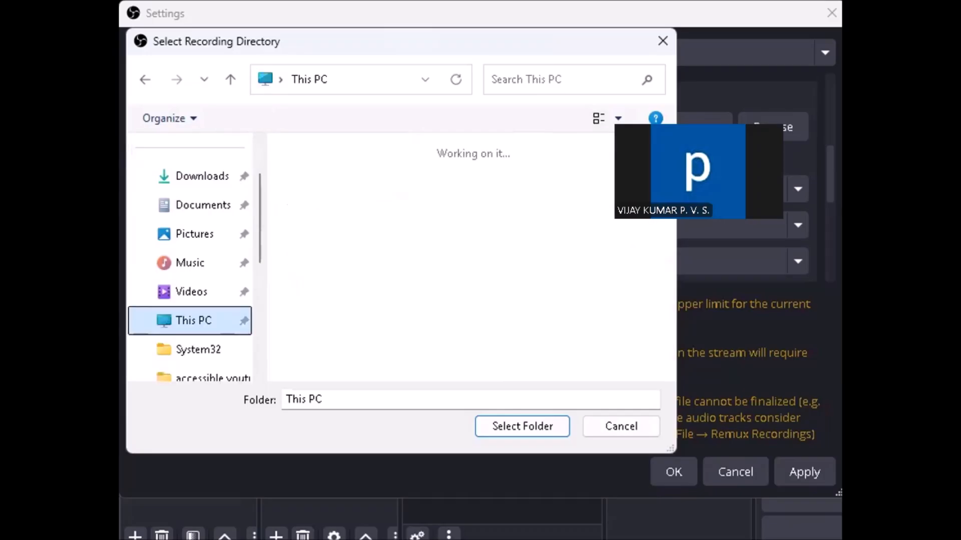
key(Down)
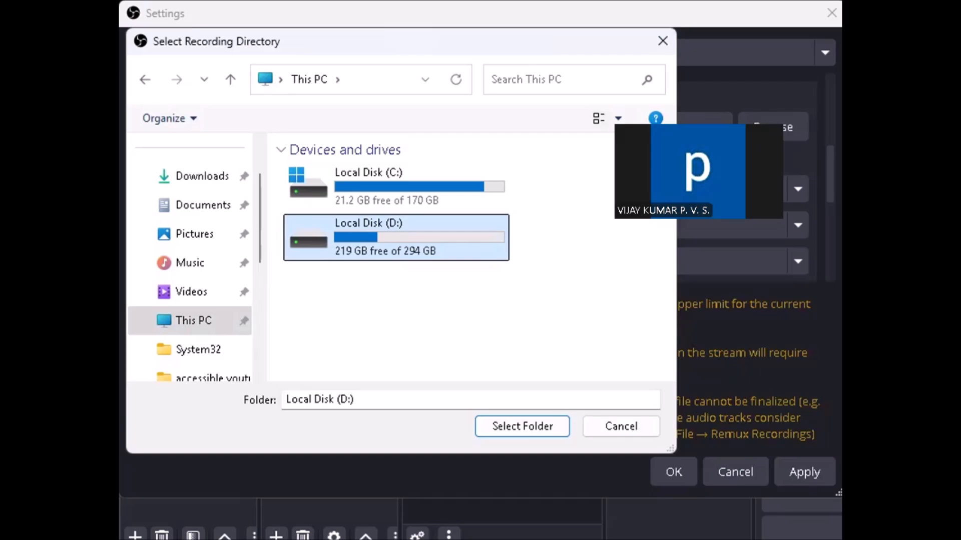
key(Up)
key(Down)
key(Return)
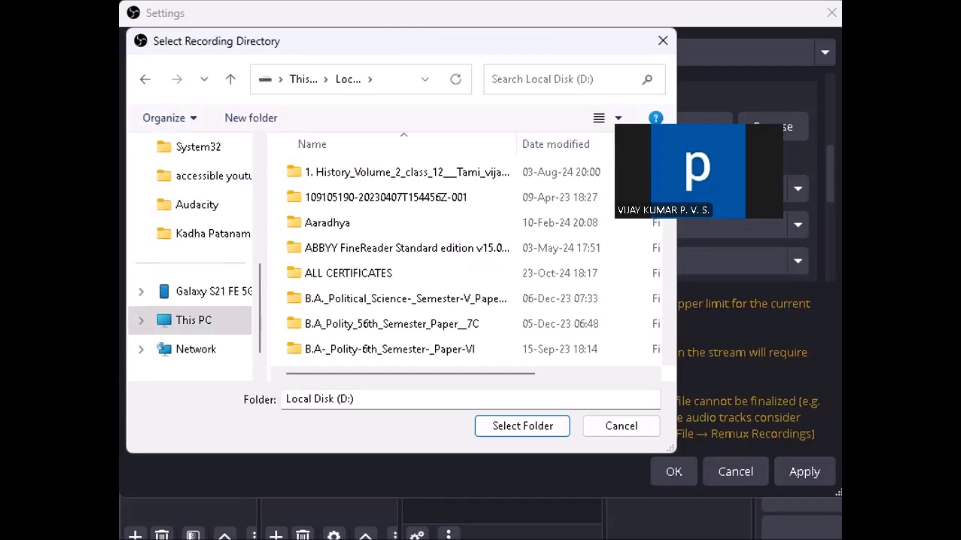
Highlight the ABBYY FineReader Standard edition v15.0.18.1494 folder on drive D, review the folder selection controls, and dismiss the directory chooser.
key(Down)
key(Down)
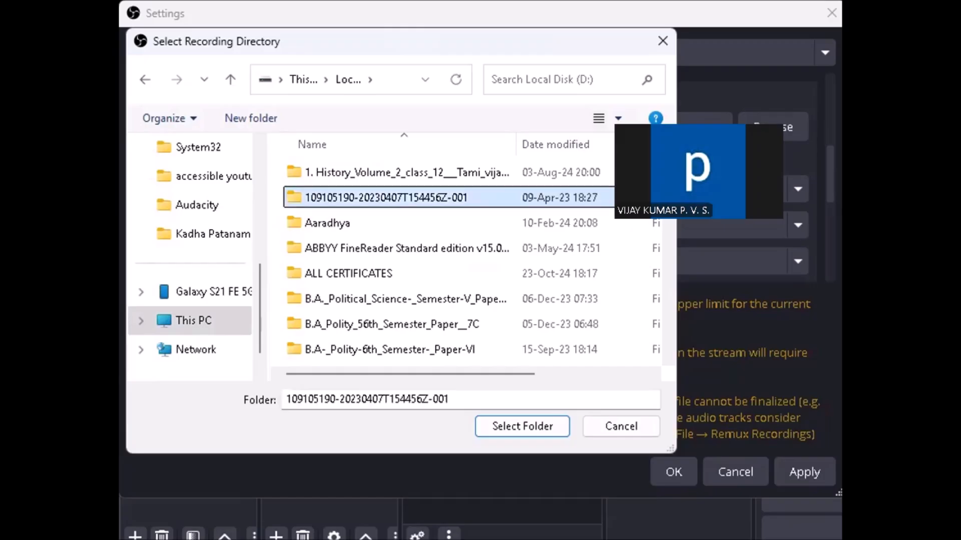
key(Down)
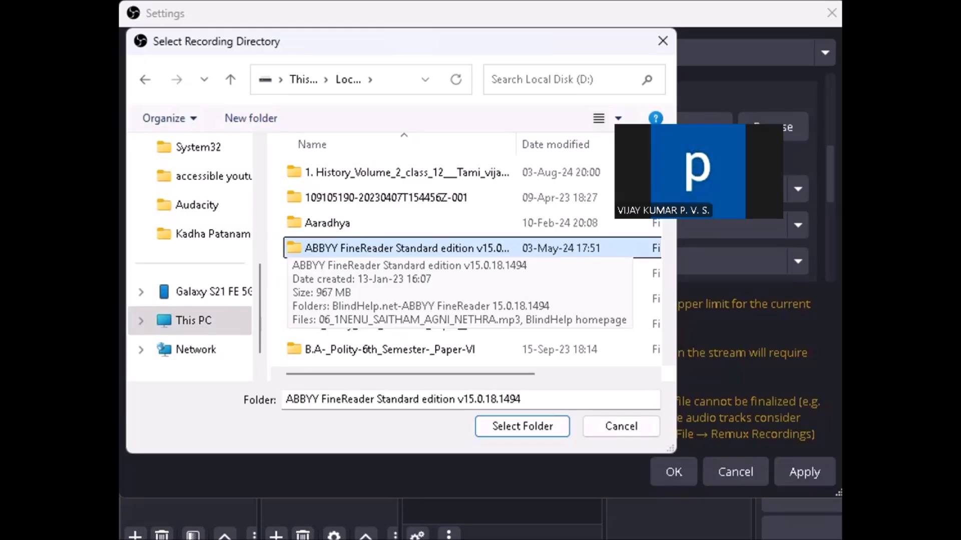
key(Tab)
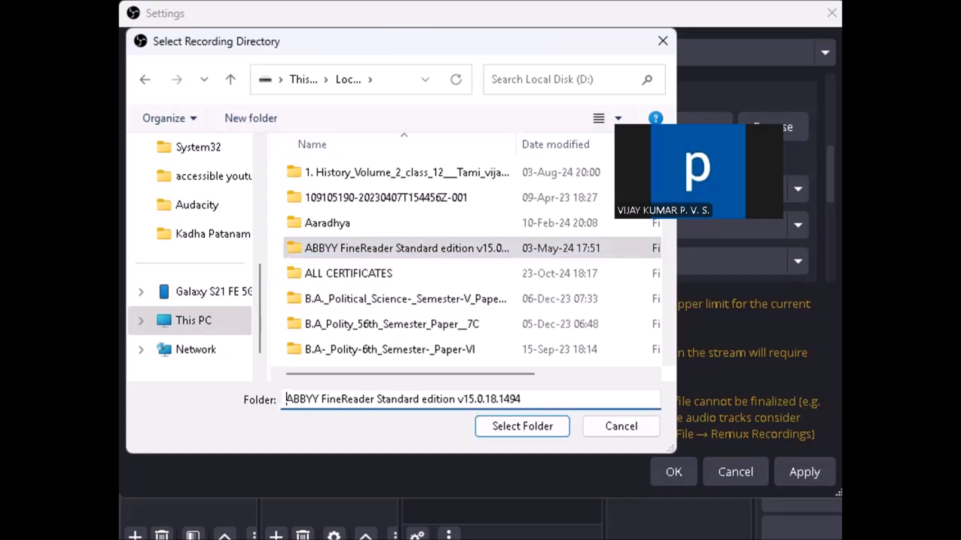
key(Tab)
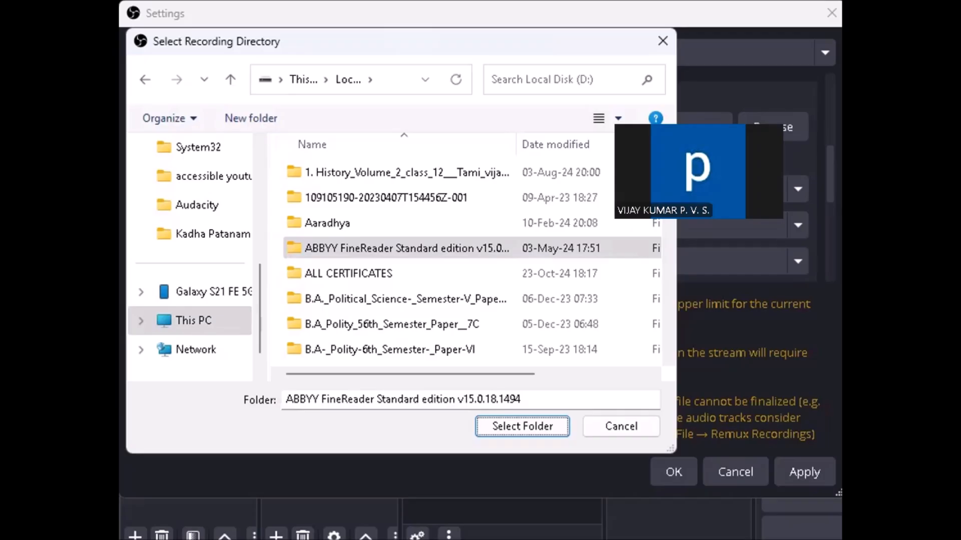
key(Escape)
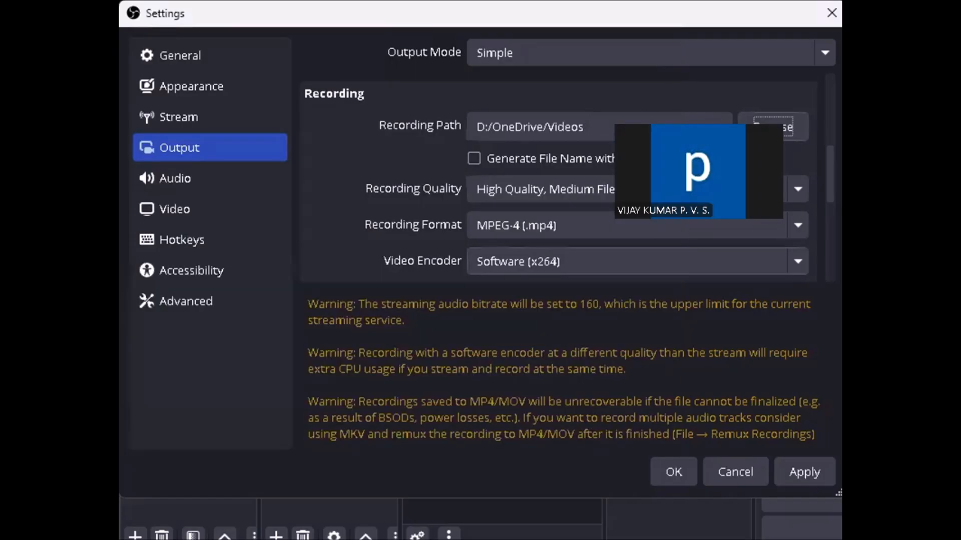
Try the Same as stream and Indistinguishable Quality choices for Recording Quality, and restore High Quality, Medium File Size.
key(Tab)
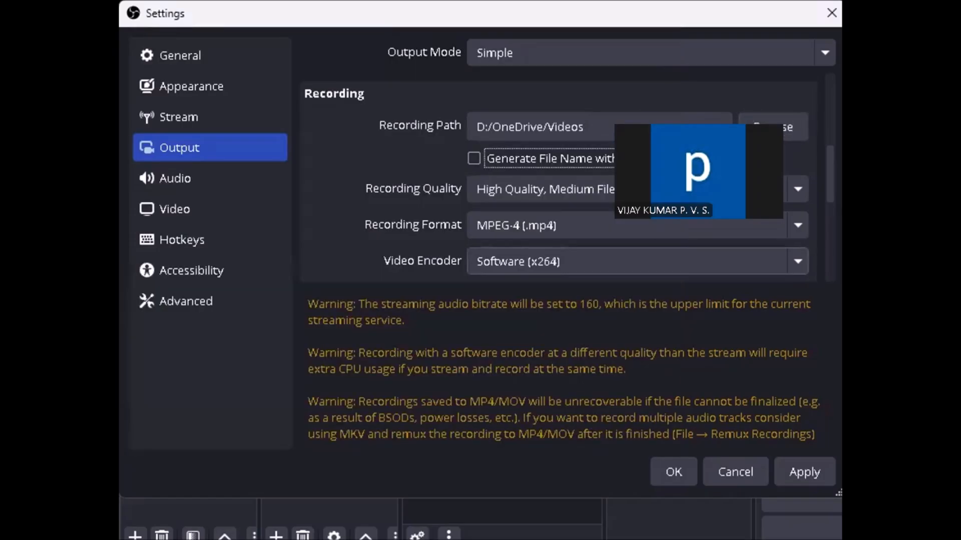
key(Tab)
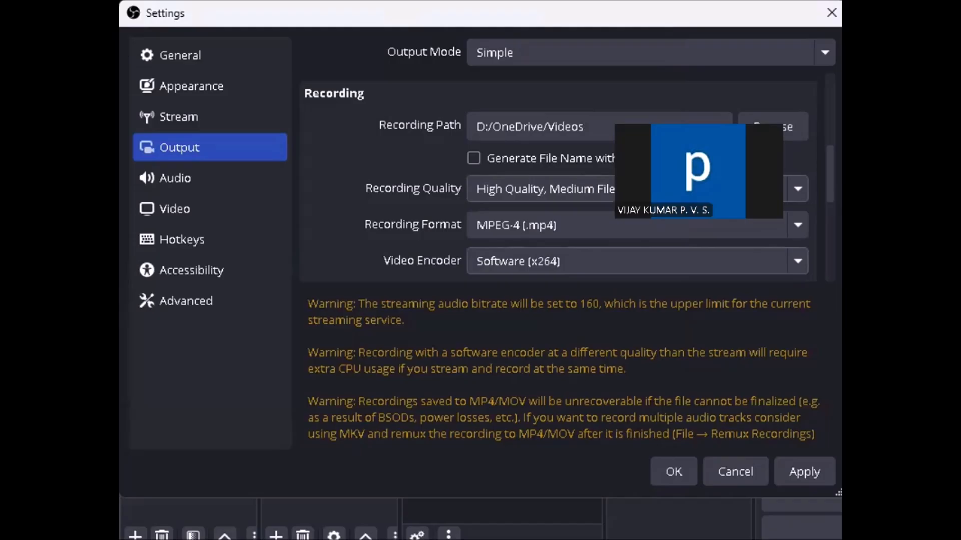
key(Up)
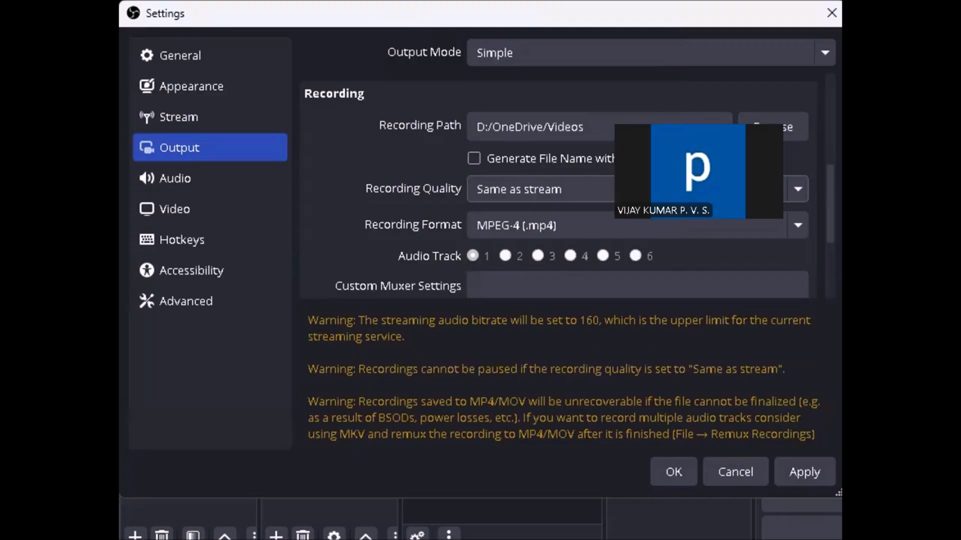
key(Down)
key(Down)
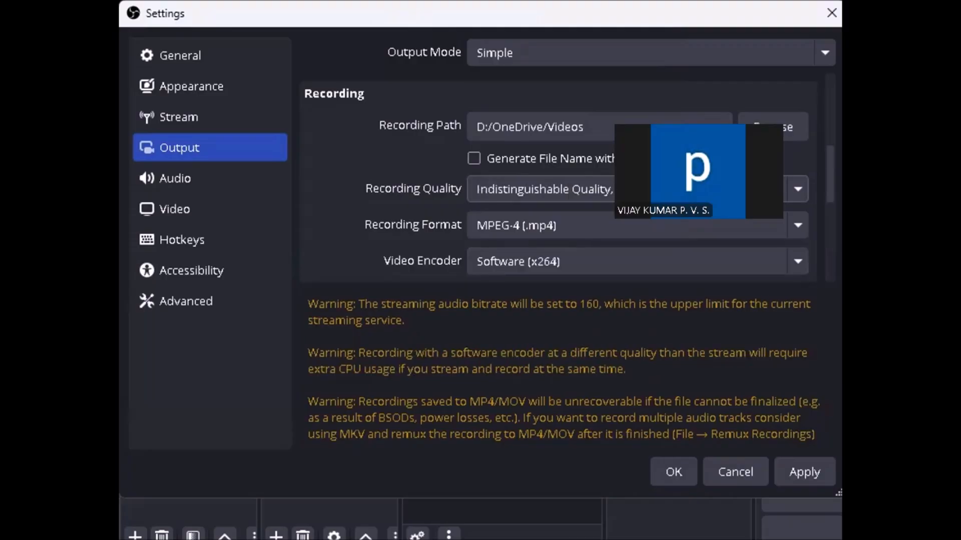
key(Up)
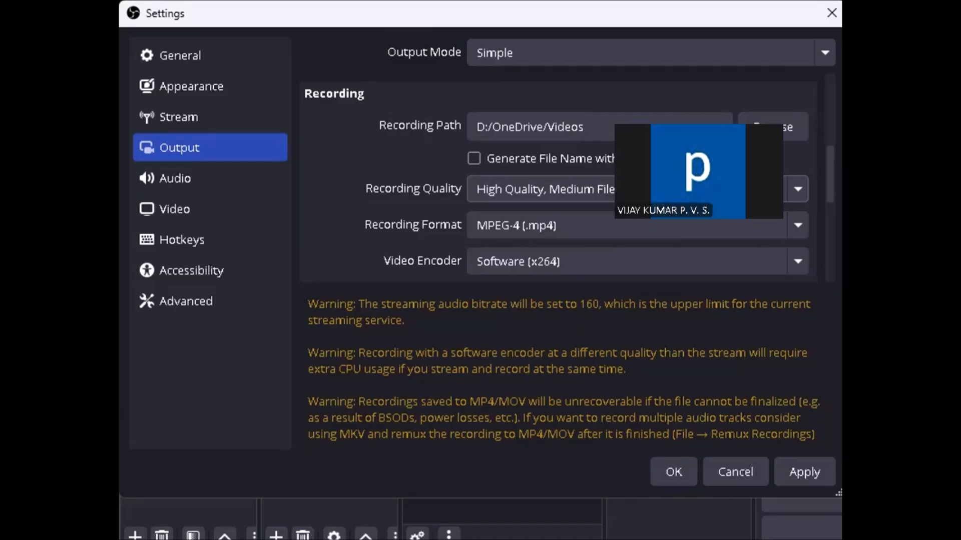
key(Down)
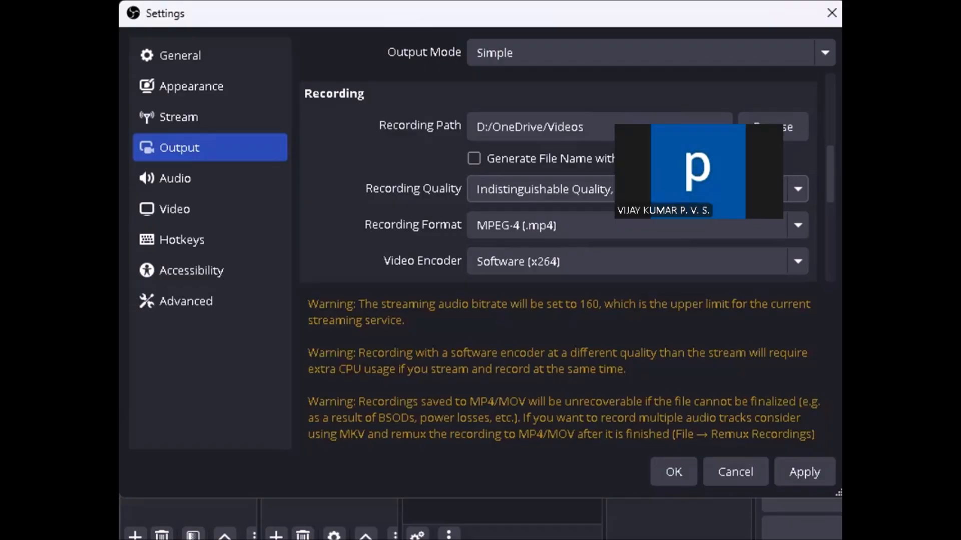
key(Up)
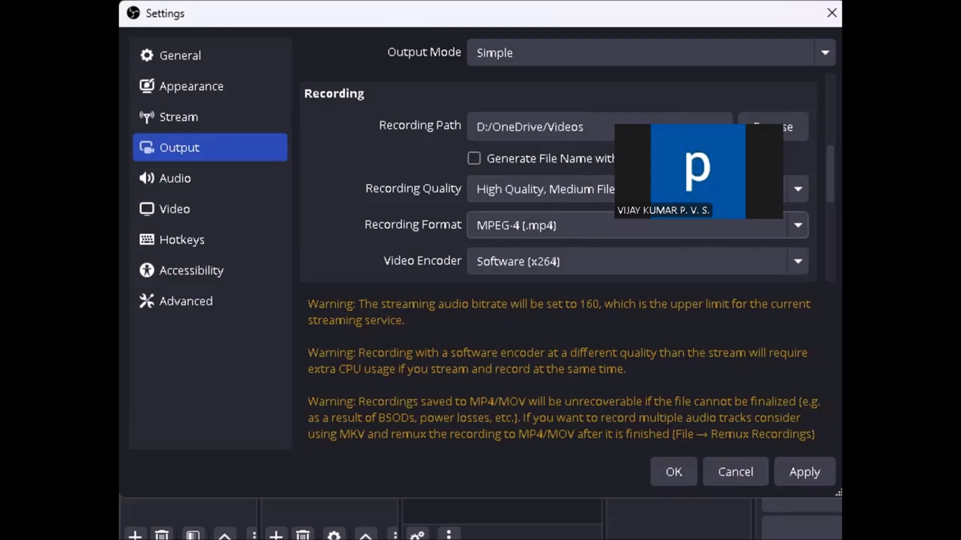
Examine the available Recording Format and Video Encoder choices, and close the lists without choosing another option.
click(636, 225)
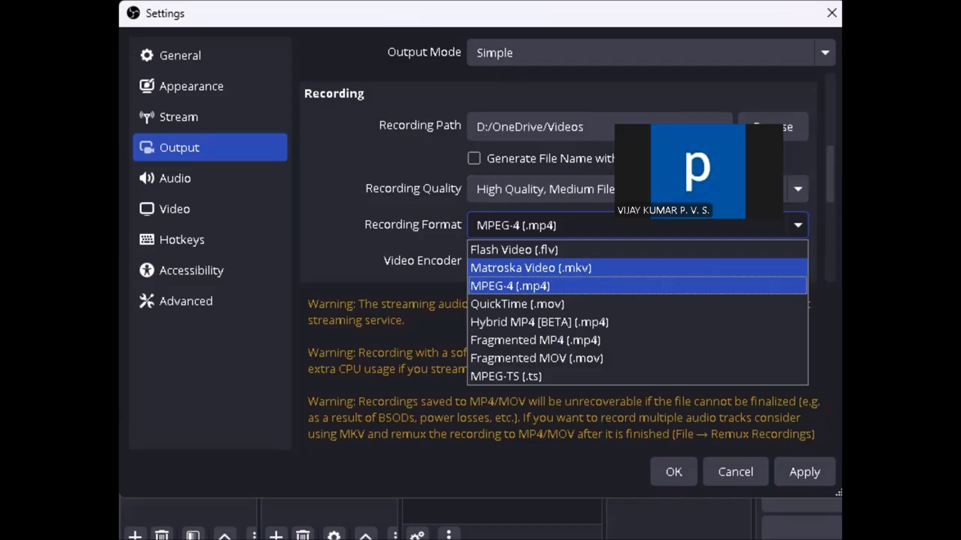
click(530, 268)
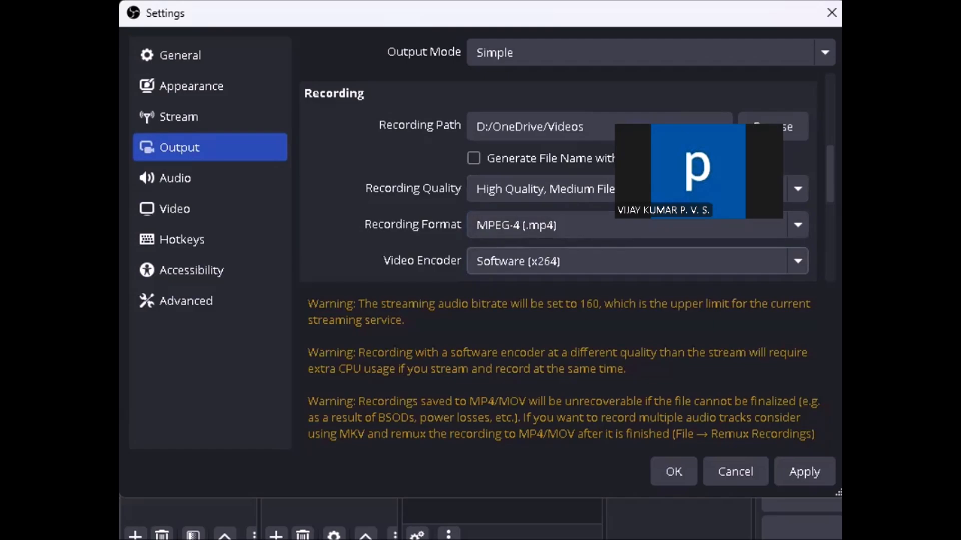
click(637, 261)
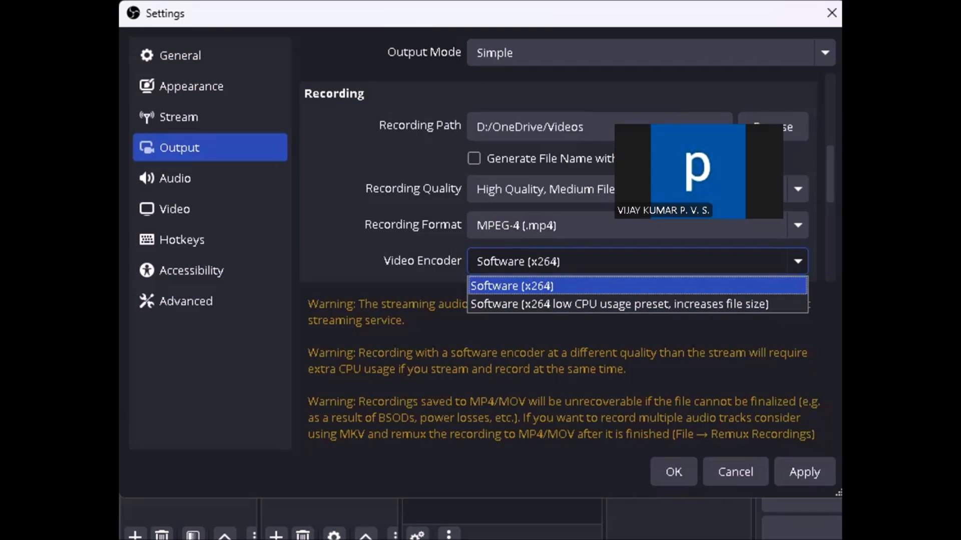
key(Escape)
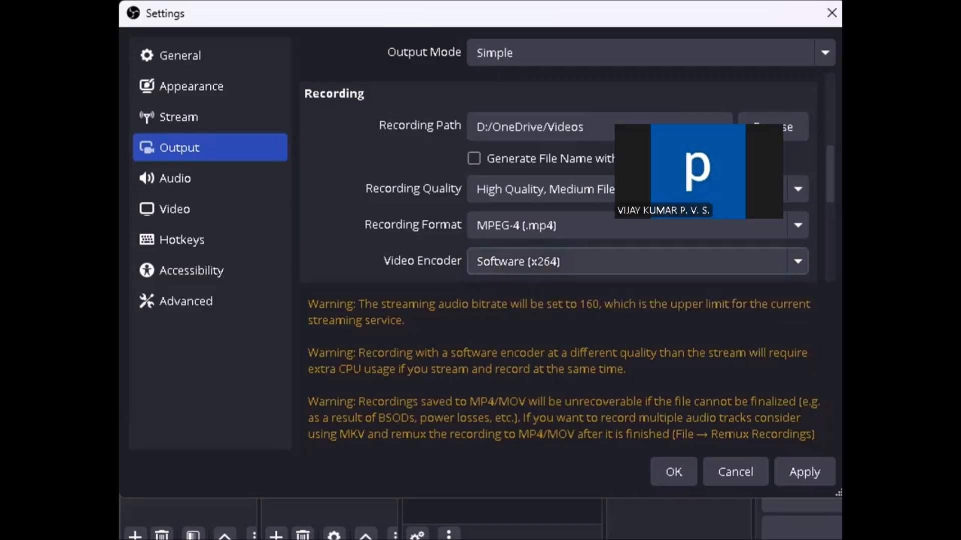
Go through the remaining Output settings, including Audio Encoder, Custom Muxer Settings and Replay Buffer, and return to the settings categories.
key(Tab)
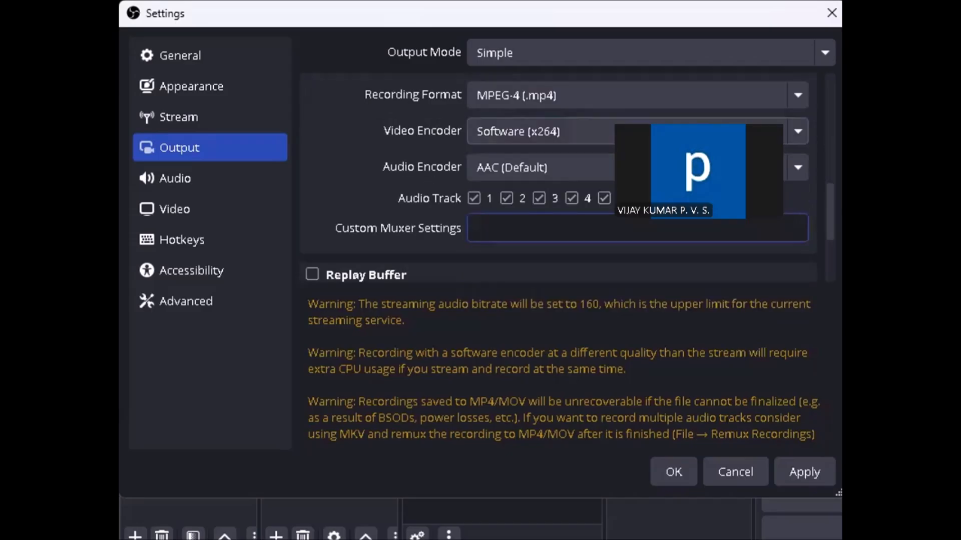
key(Tab)
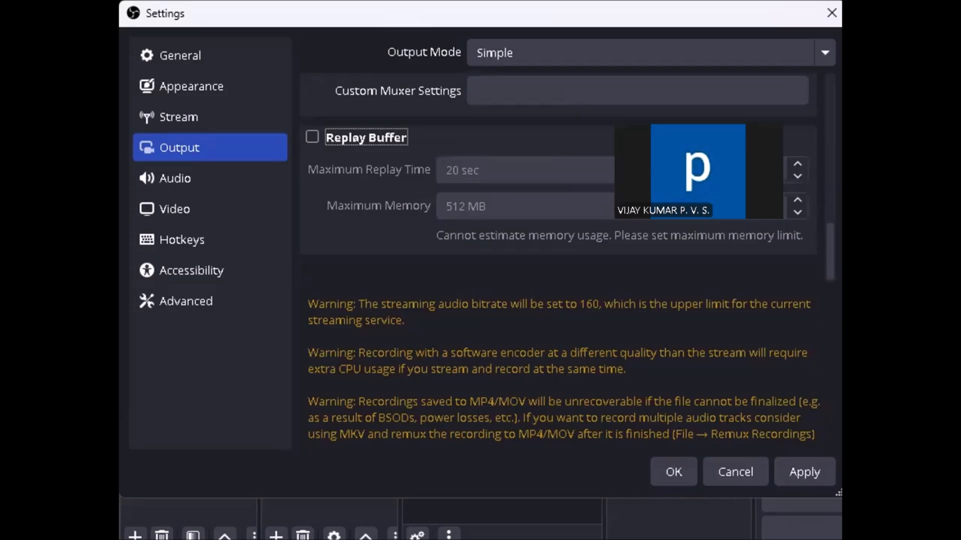
key(Tab)
key(Tab)
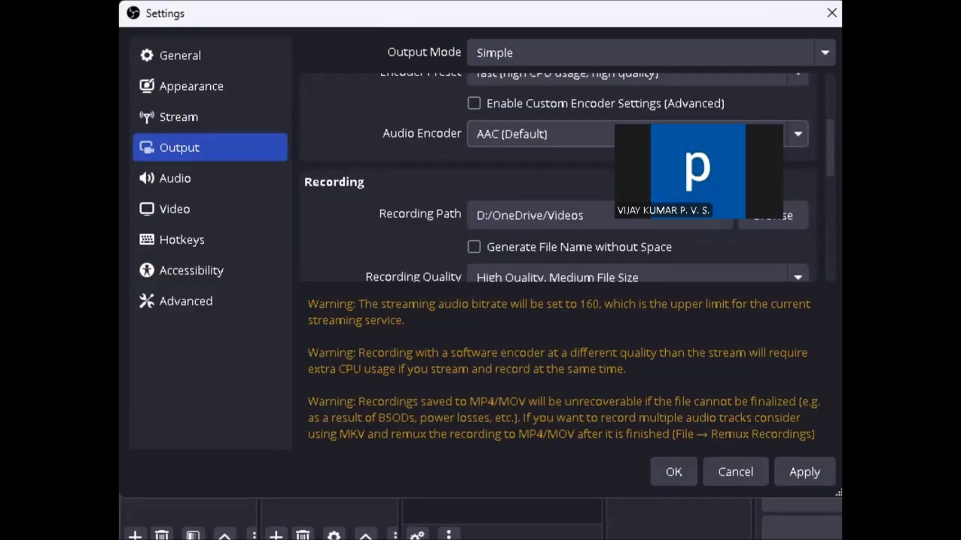
key(Tab)
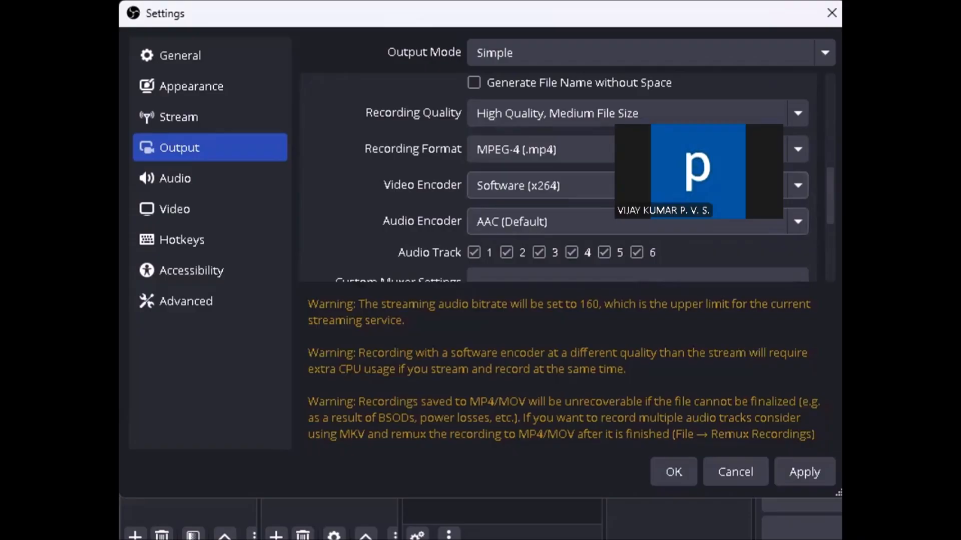
click(673, 472)
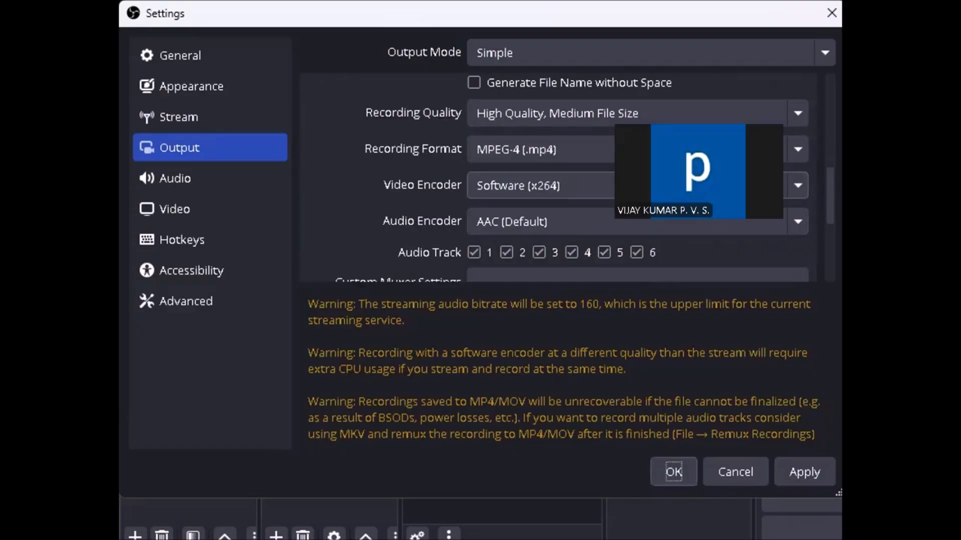
key(Tab)
key(Tab)
key(Tab)
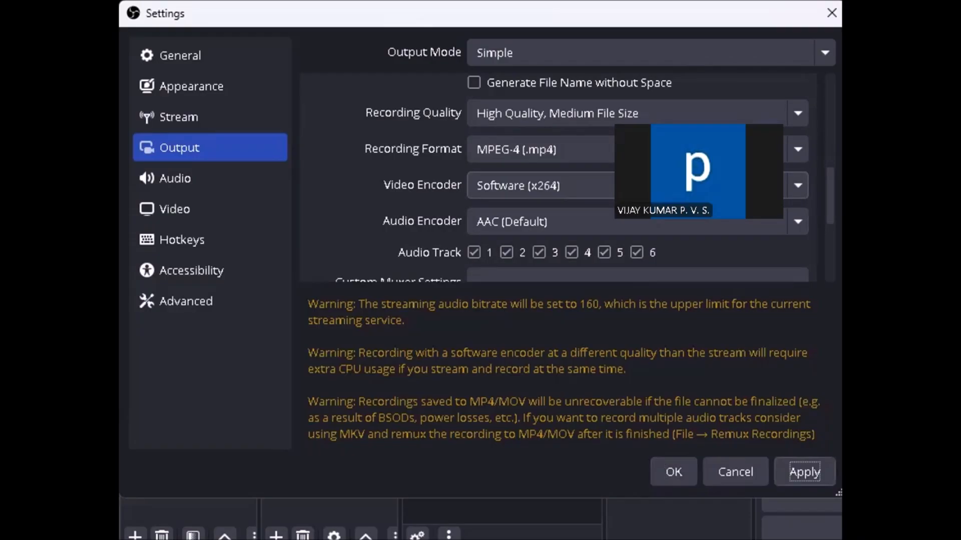
key(shift+Tab)
key(Tab)
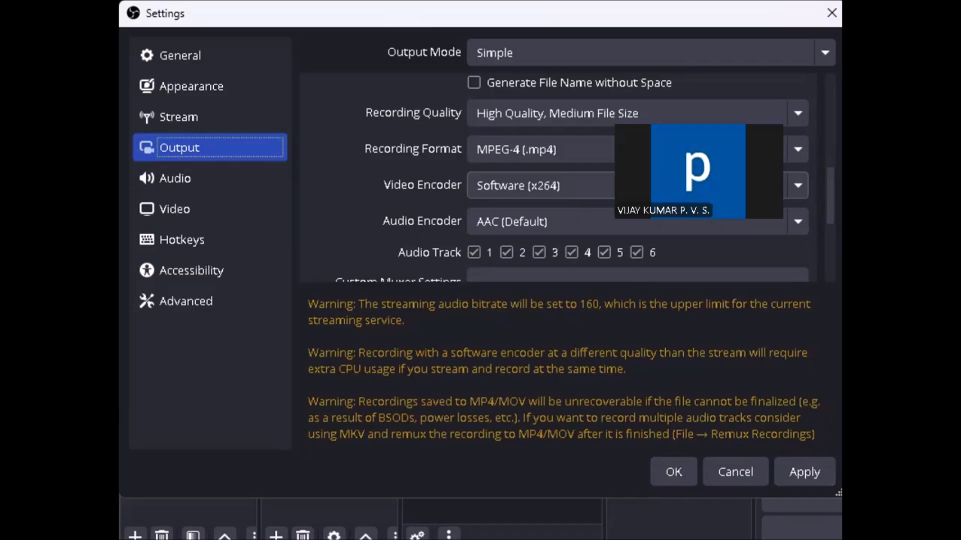
Open the Audio settings and examine the available Sample Rate choices.
key(Down)
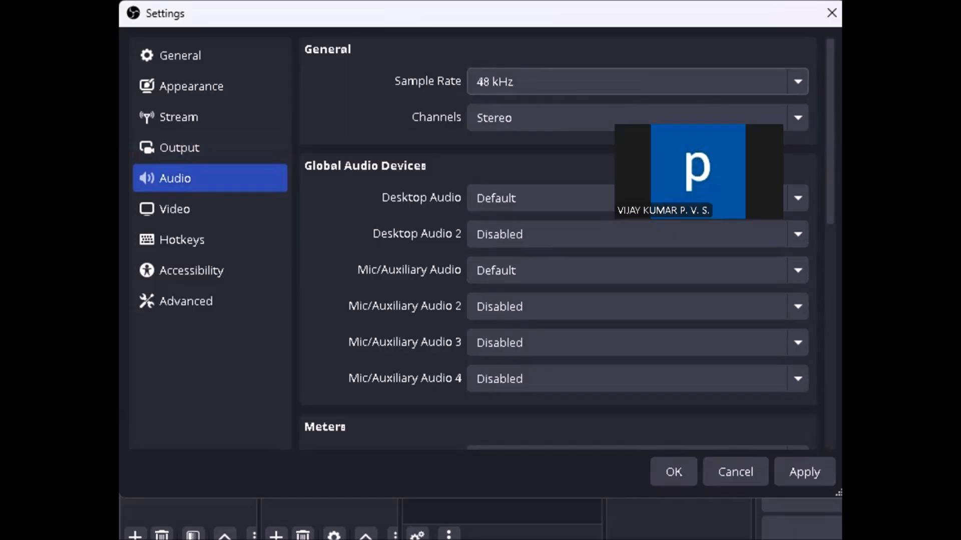
click(637, 82)
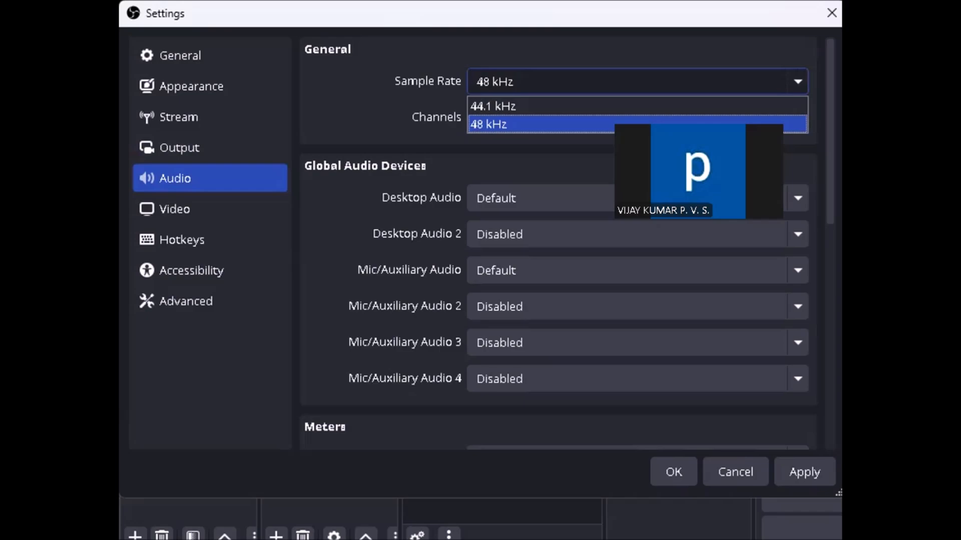
click(637, 270)
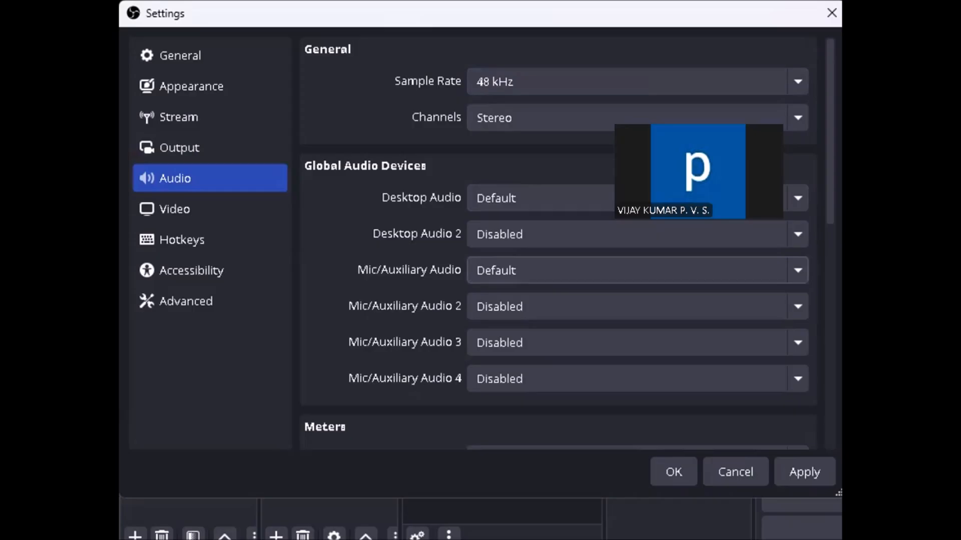
Set Mic/Auxiliary Audio to Microphone (USB Condenser Microphone).
click(636, 271)
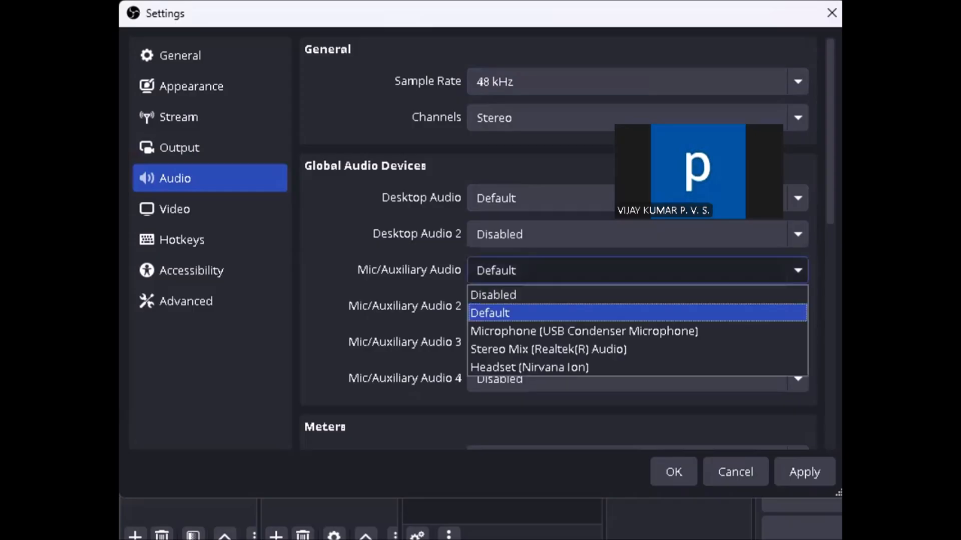
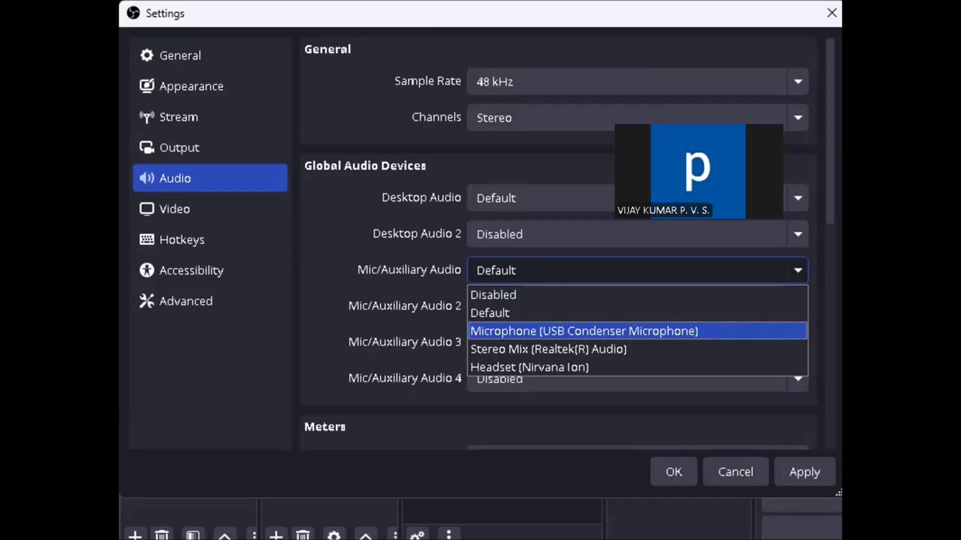
key(Escape)
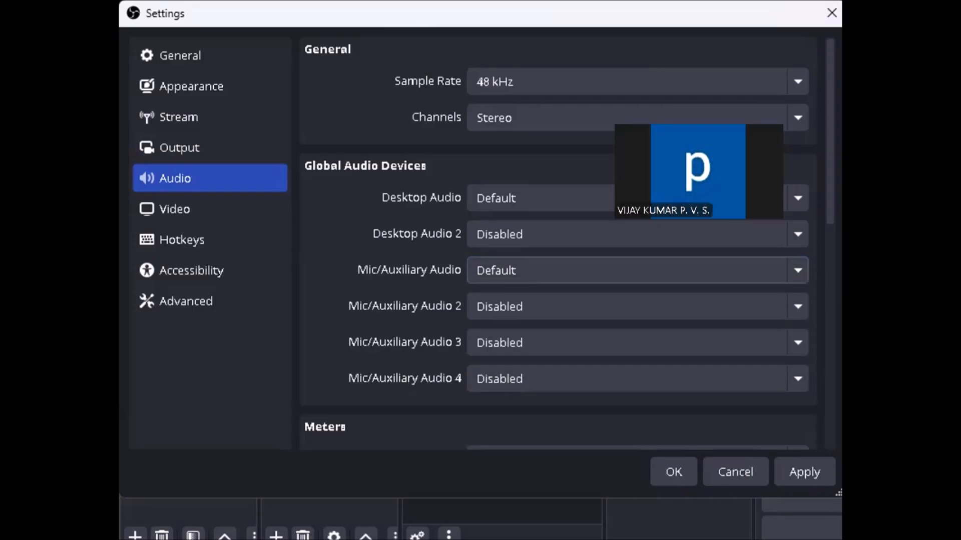
click(637, 270)
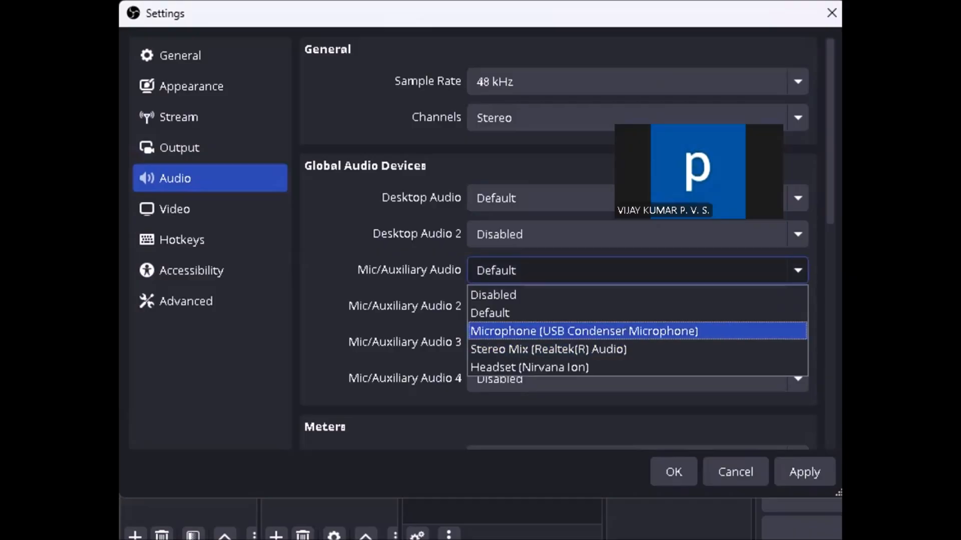
key(Return)
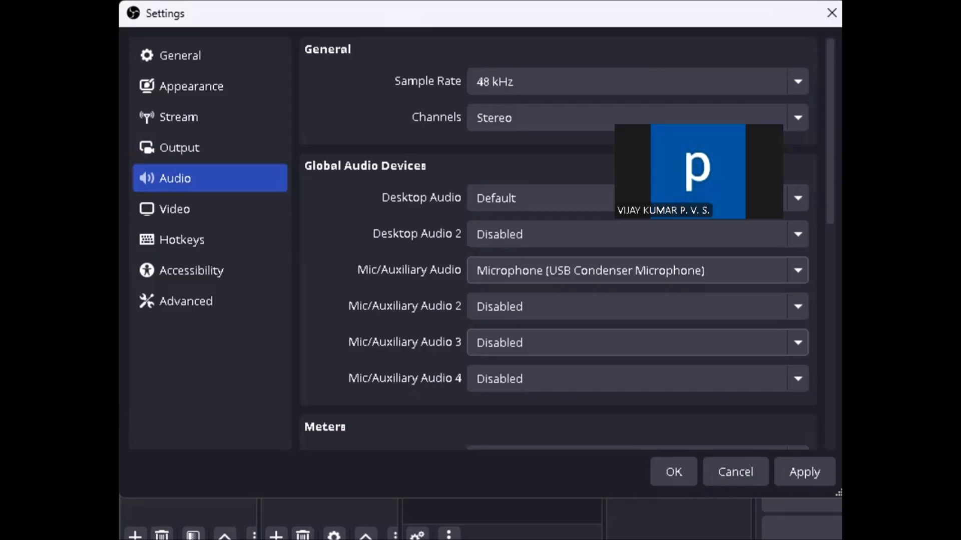
Examine the Mic/Auxiliary Audio 3 device choices and the Meters and Advanced audio options.
click(636, 343)
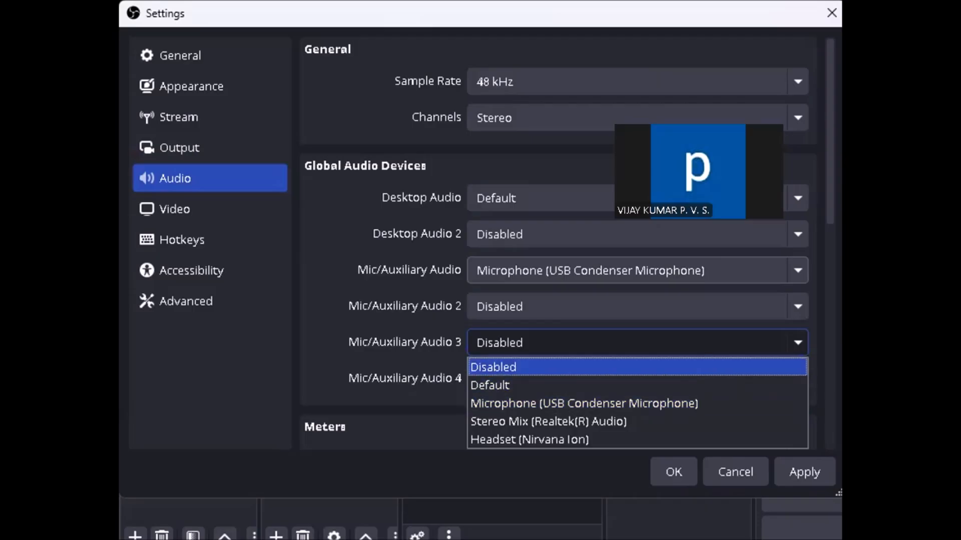
key(Escape)
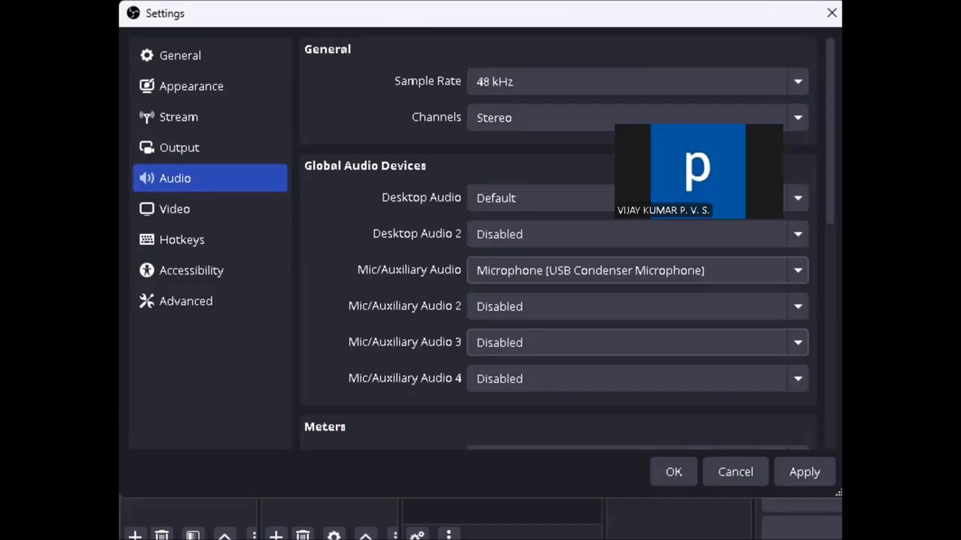
scroll(558, 250, down, 2)
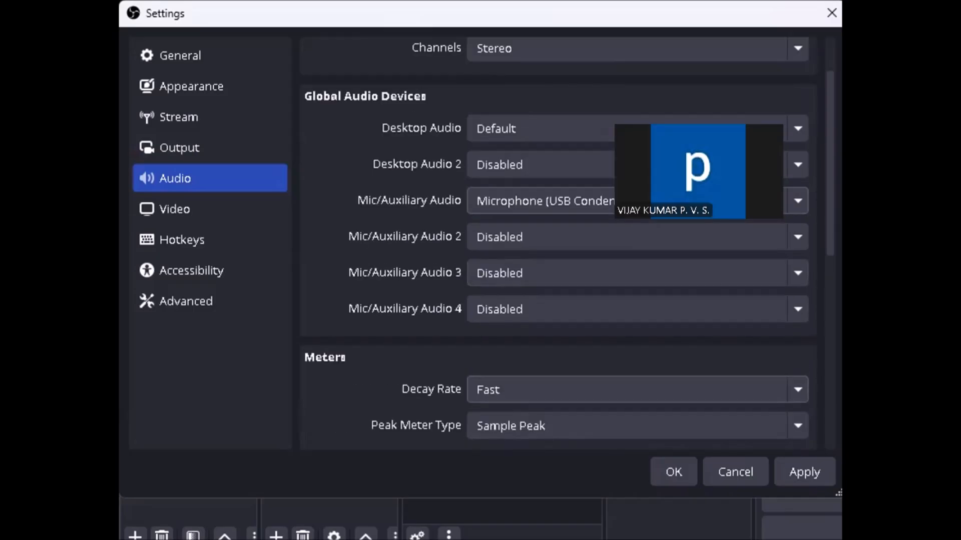
scroll(635, 425, down, 3)
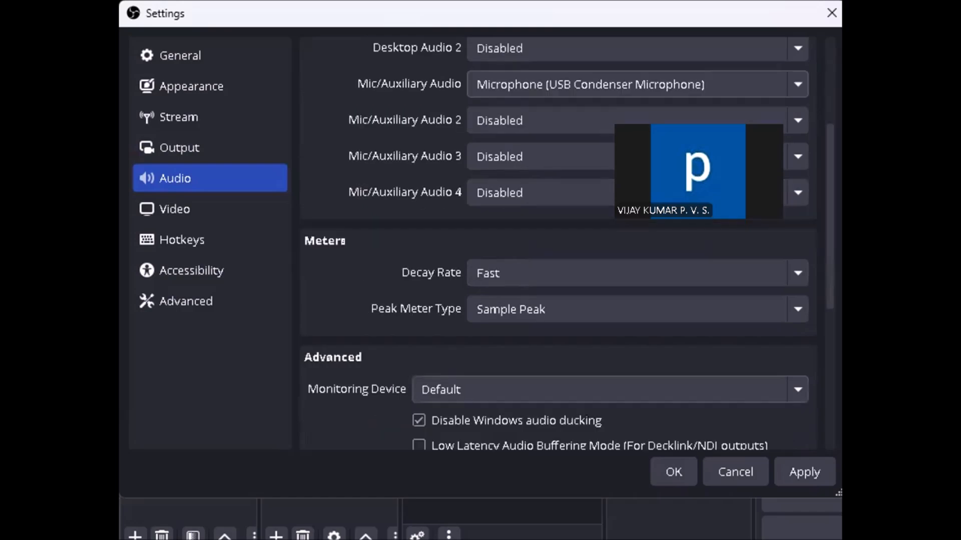
key(Tab)
key(Tab)
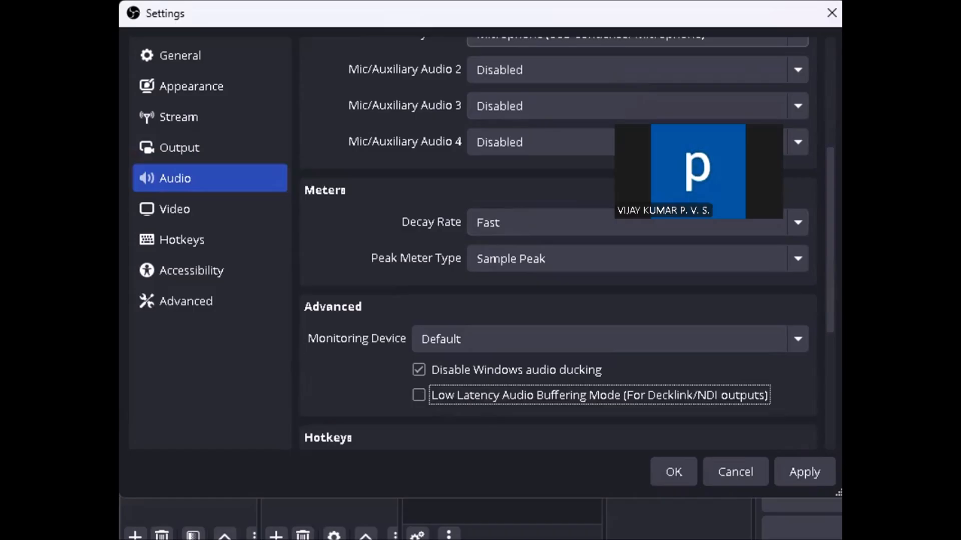
Apply the changed audio settings while keeping the Settings window open.
key(Tab)
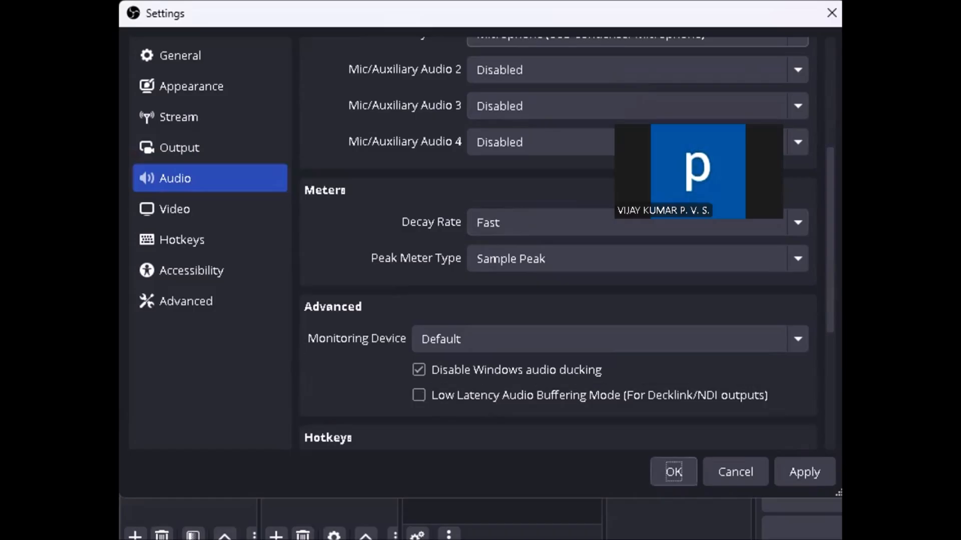
key(Tab)
key(Tab)
key(Return)
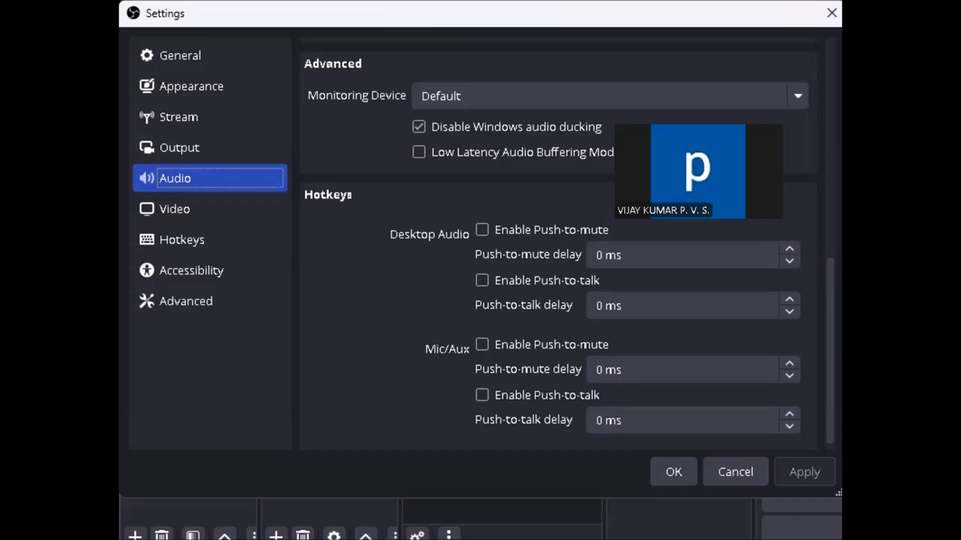
Open the Video settings and go through the base and output resolutions, downscale filter and FPS options.
key(Down)
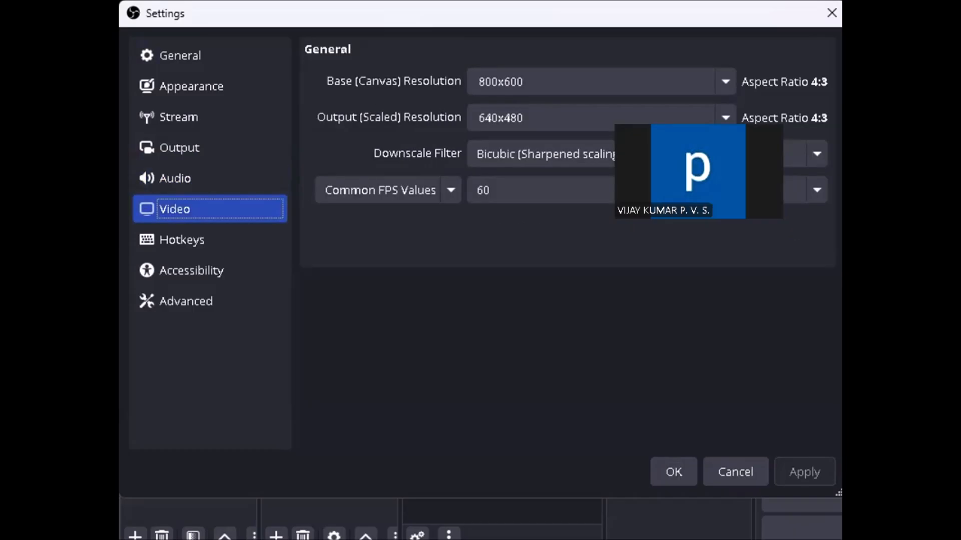
key(Tab)
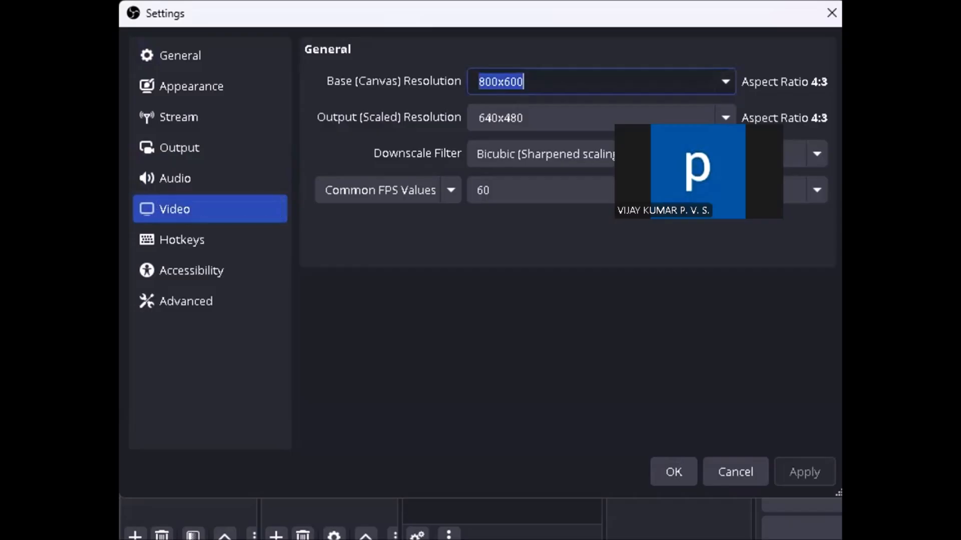
key(Tab)
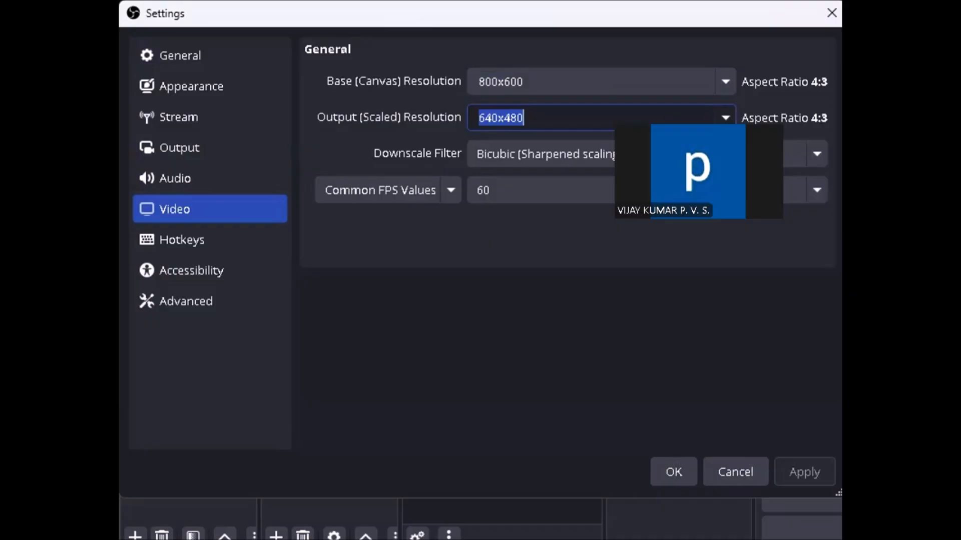
key(Tab)
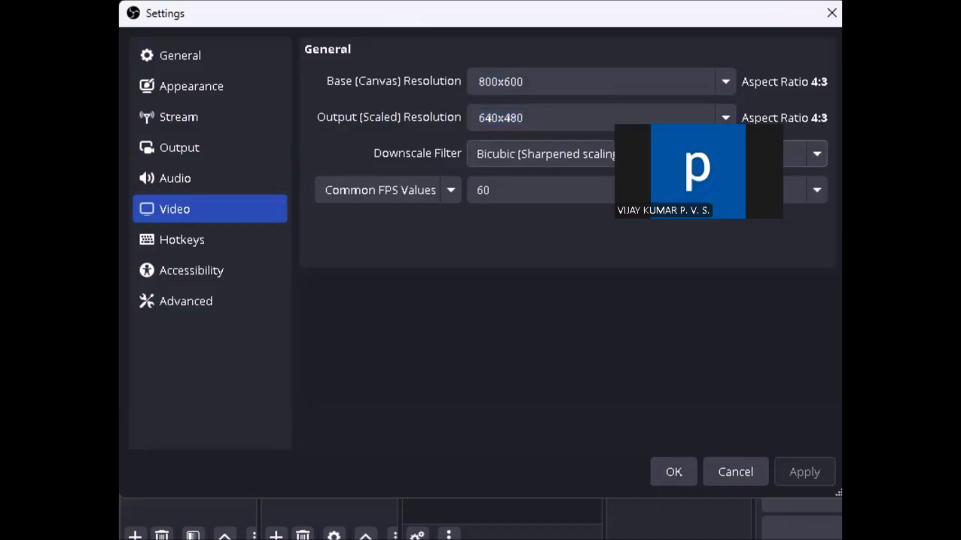
key(Tab)
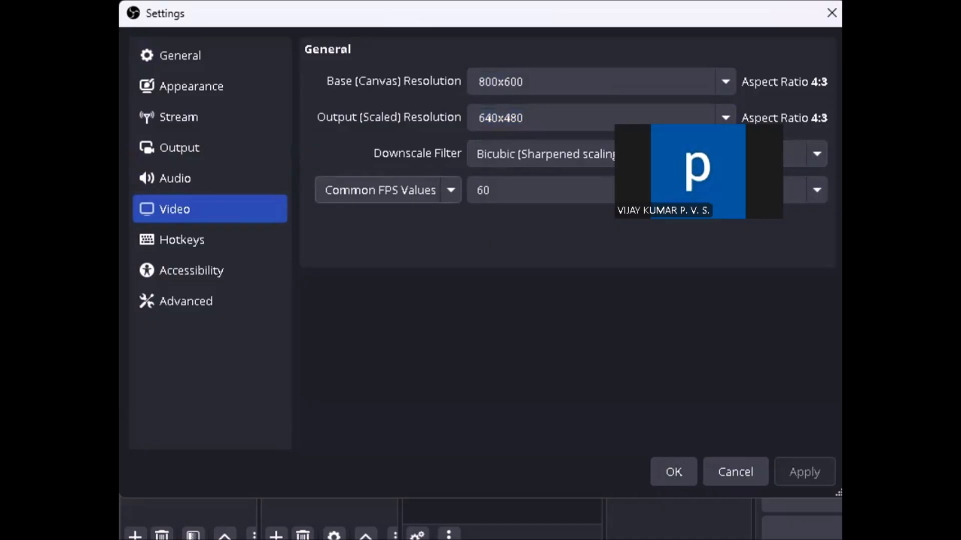
key(Tab)
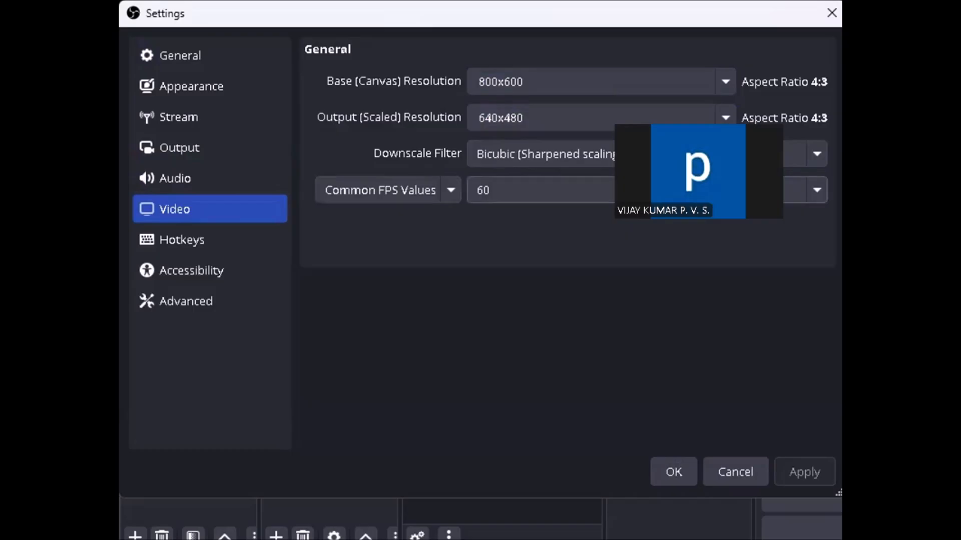
Leave the video options and open the Hotkeys settings.
key(Tab)
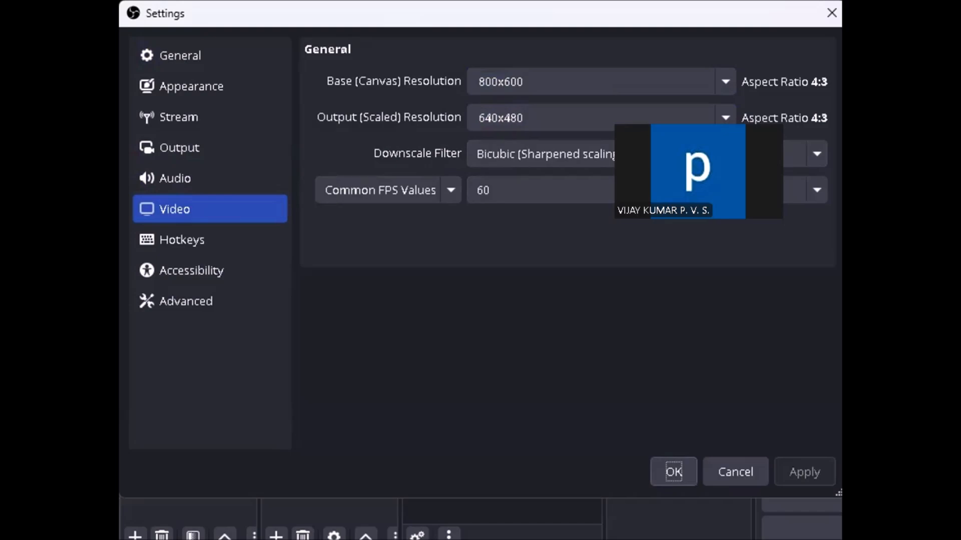
key(Tab)
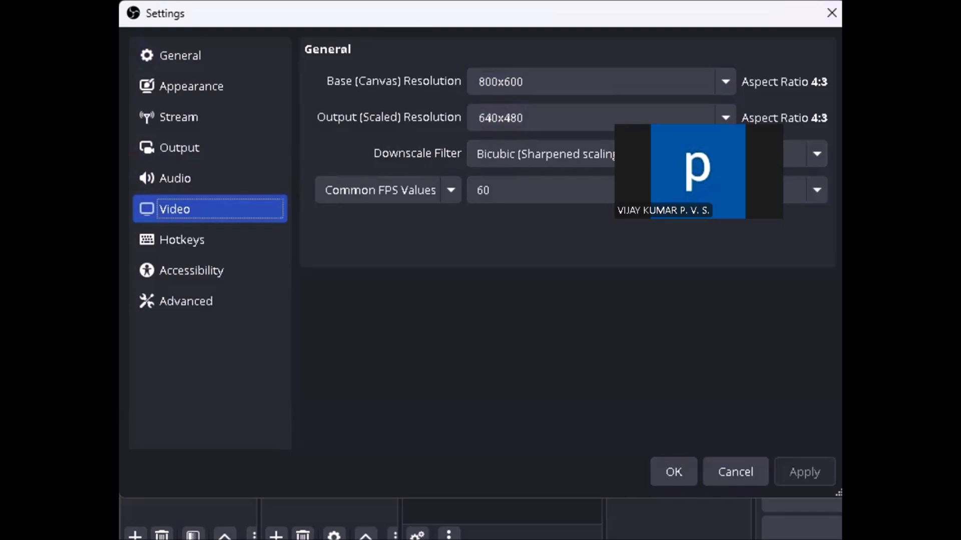
key(Down)
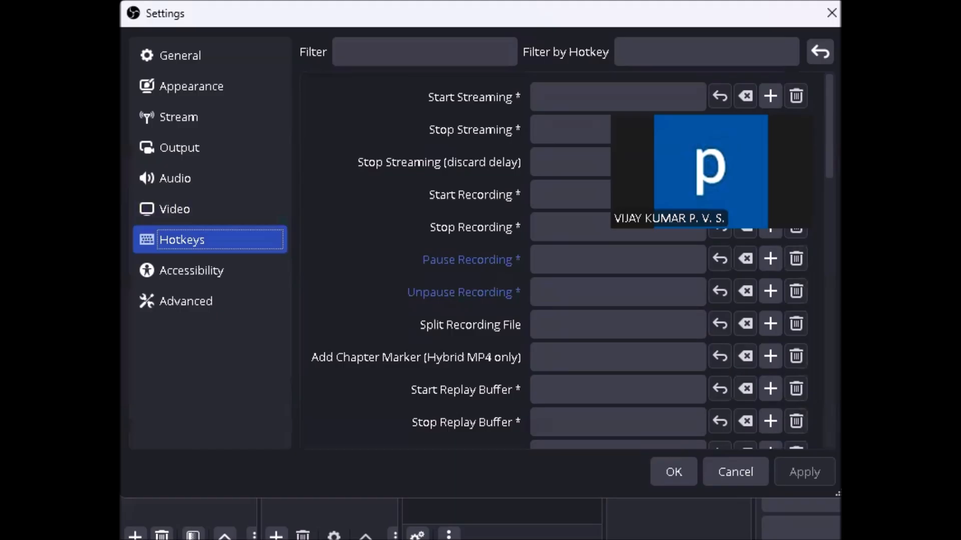
Examine the two hotkey filter fields and the Start Streaming hotkey entry with its adjoining controls.
click(343, 51)
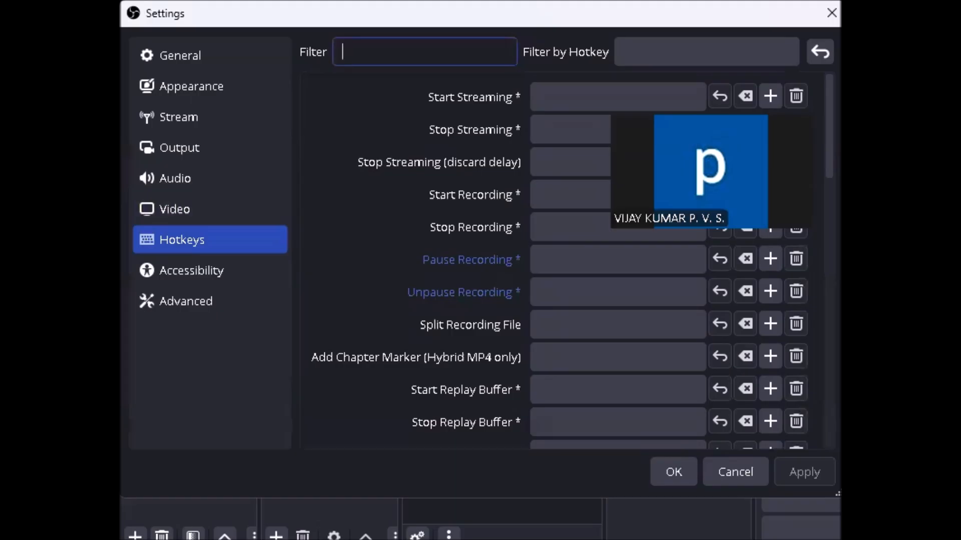
click(624, 52)
key(Tab)
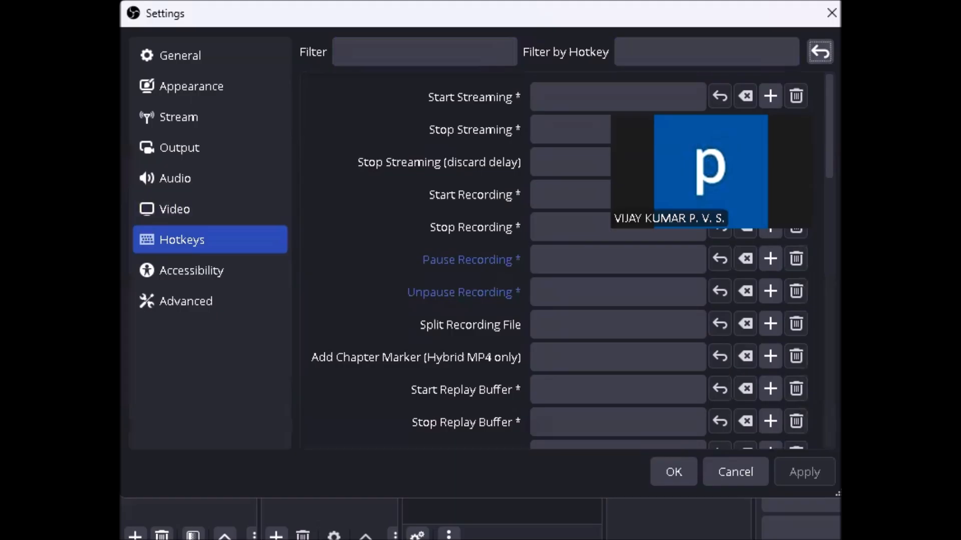
key(Tab)
key(Tab)
key(Tab)
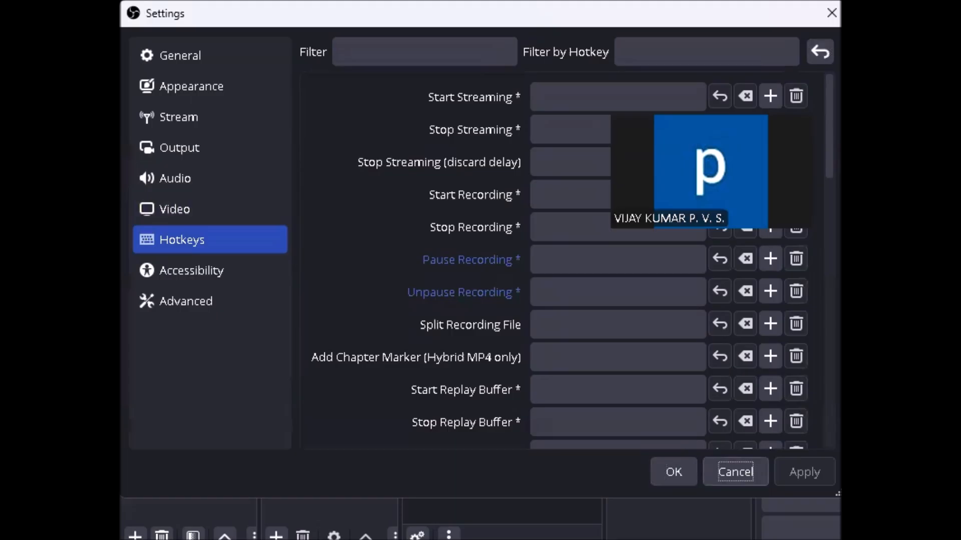
key(Tab)
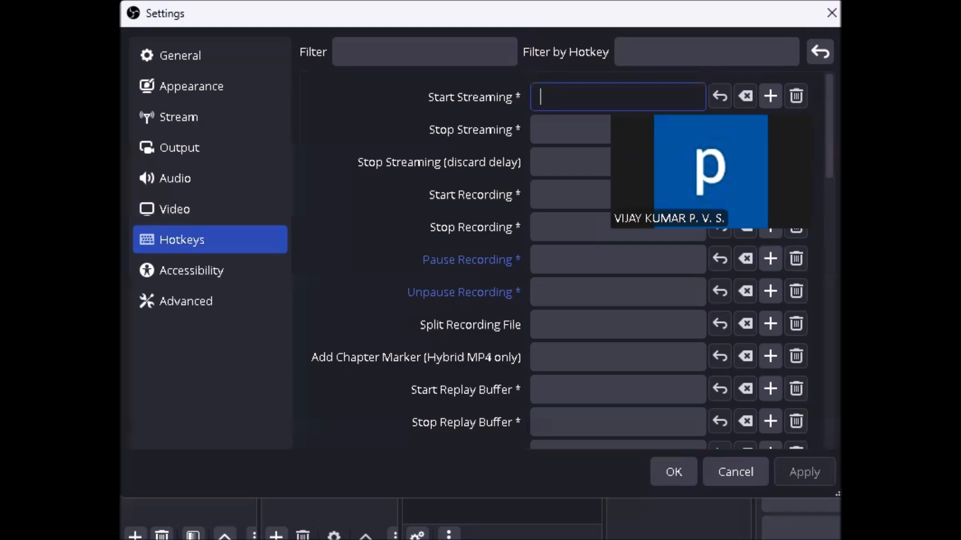
key(Tab)
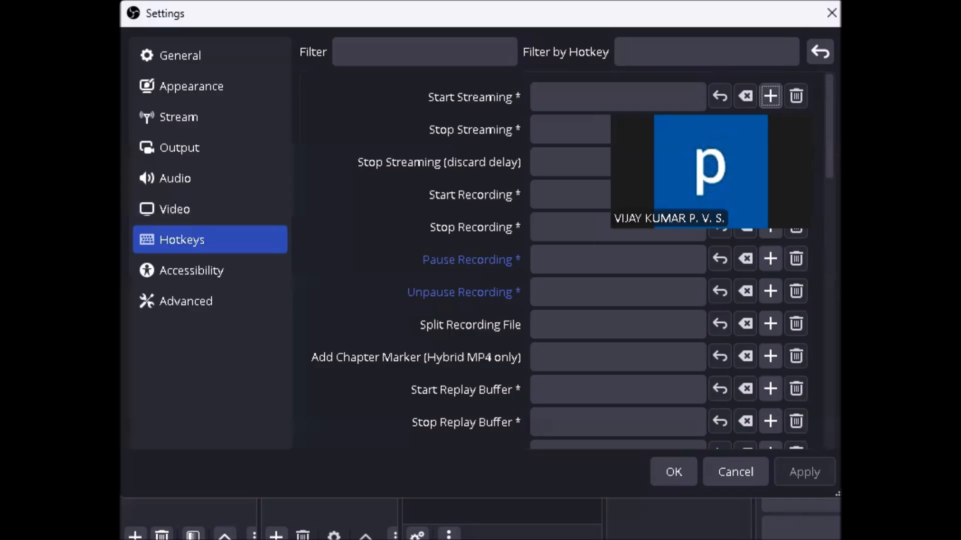
Assign R as the Start Recording hotkey.
key(Tab)
key(Tab)
key(Tab)
key(Tab)
key(Tab)
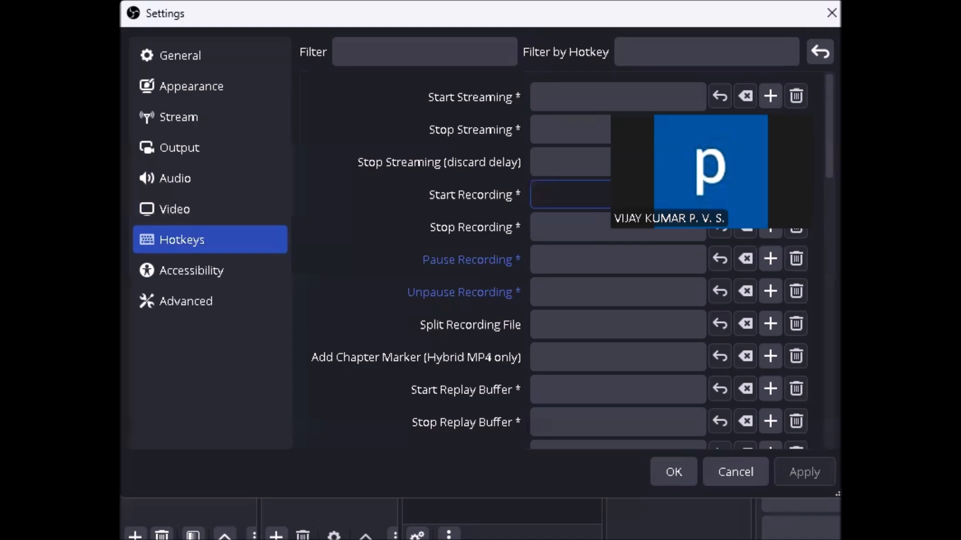
key(r)
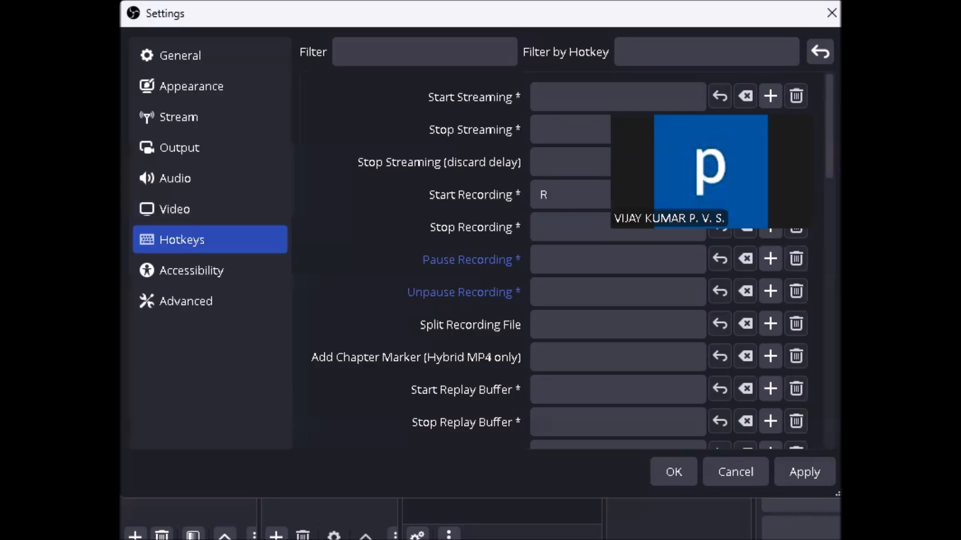
click(543, 194)
Assign R as the Stop Recording hotkey as well.
click(570, 227)
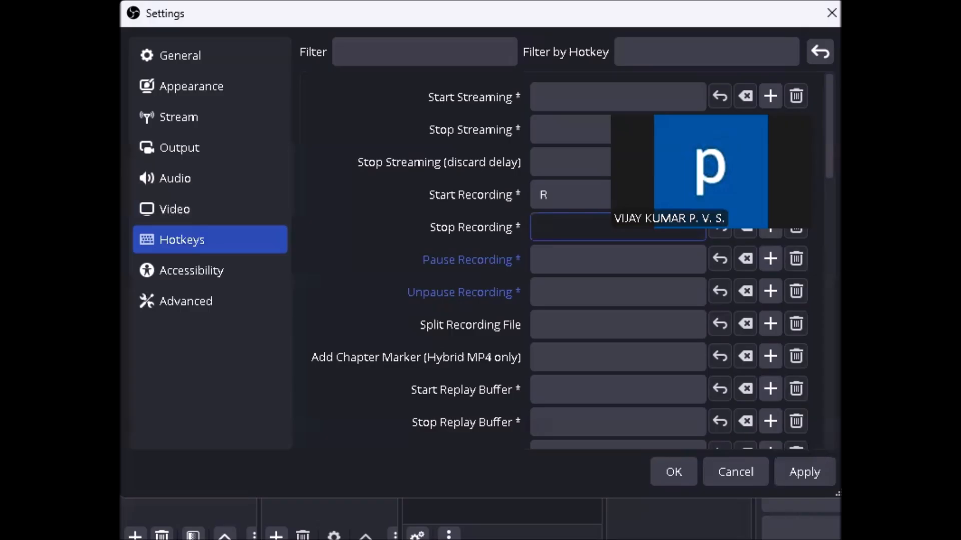
key(r)
key(Tab)
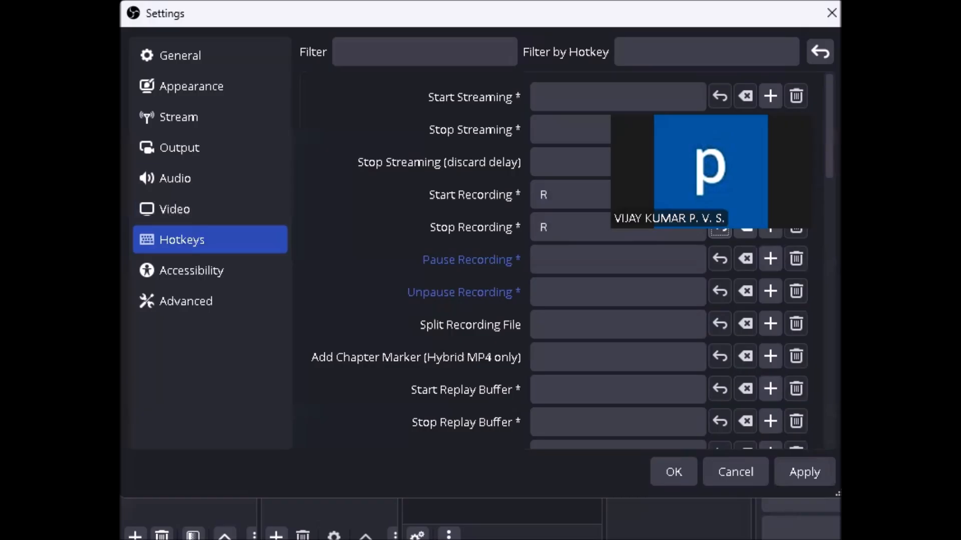
Assign P as the Pause Recording hotkey.
key(Tab)
key(Tab)
key(Tab)
key(Tab)
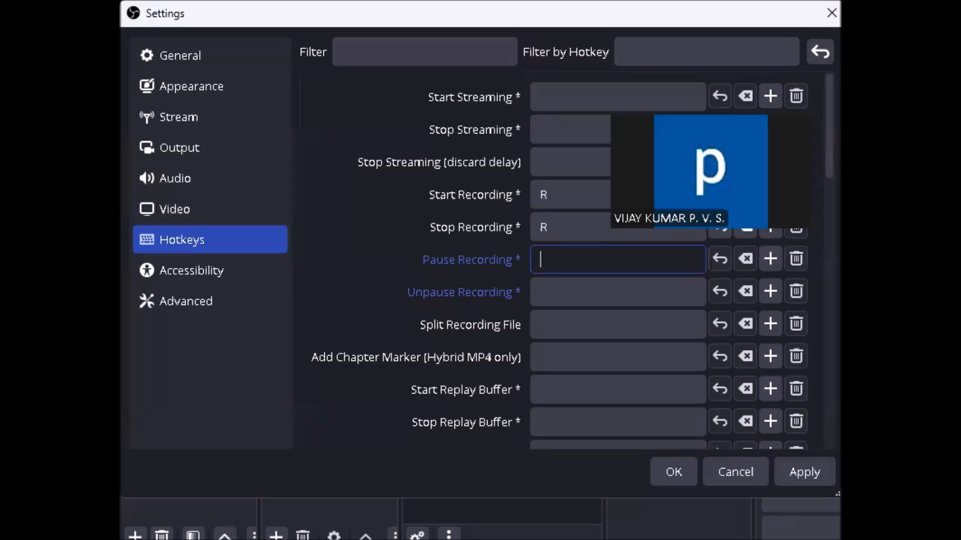
key(p)
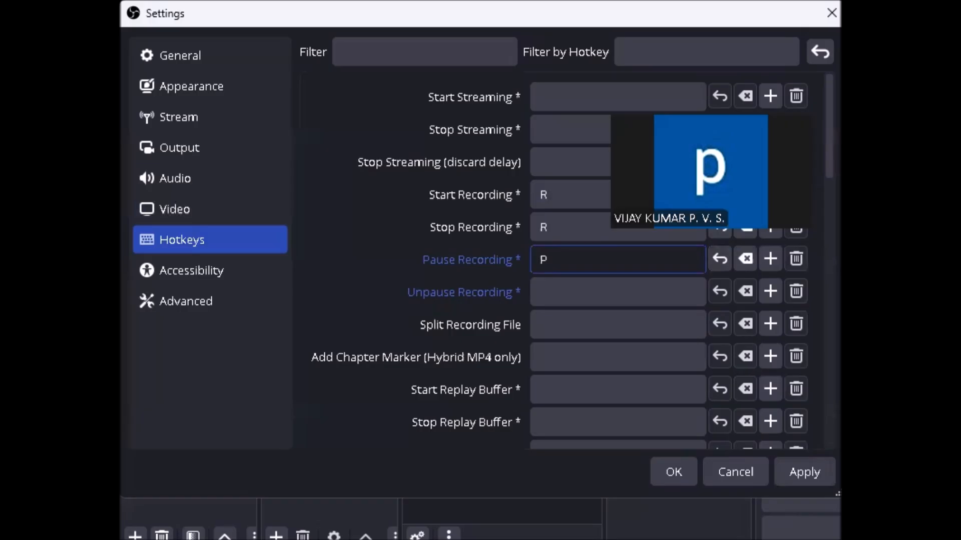
key(Tab)
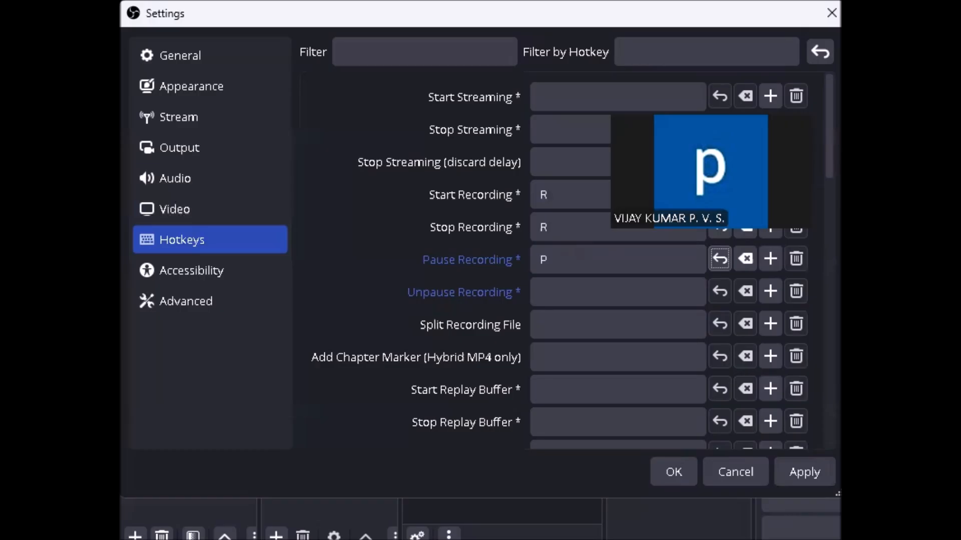
Assign P as the Unpause Recording hotkey as well.
key(Tab)
key(Tab)
key(Tab)
key(Tab)
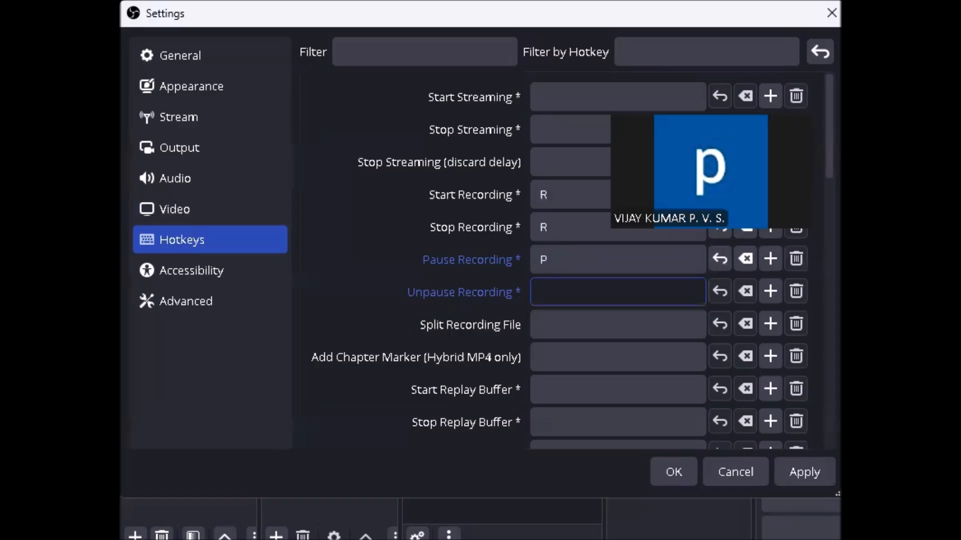
key(p)
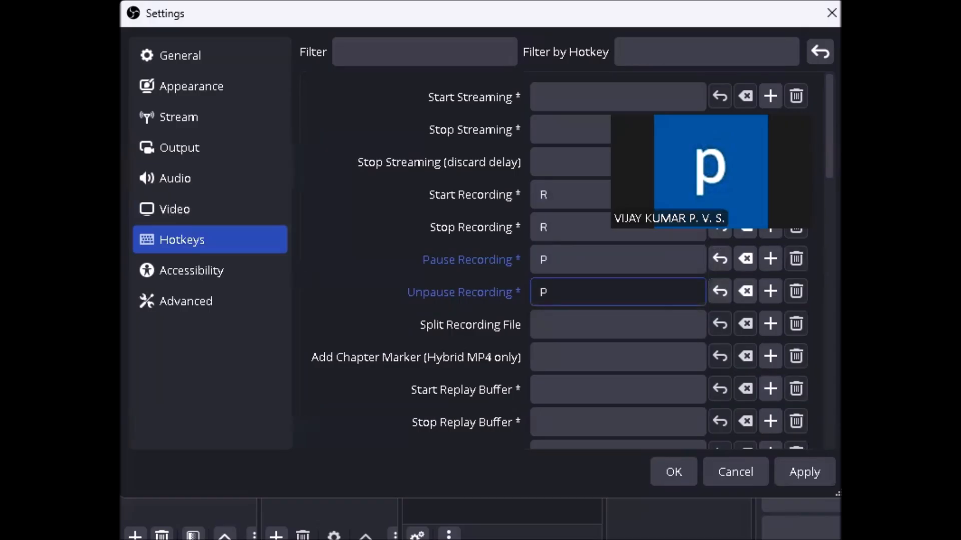
Go through the hotkey entries from Split Recording File through replay buffer, virtual camera, preview and studio mode to Reset Stats.
key(Tab)
key(Tab)
key(Tab)
key(Tab)
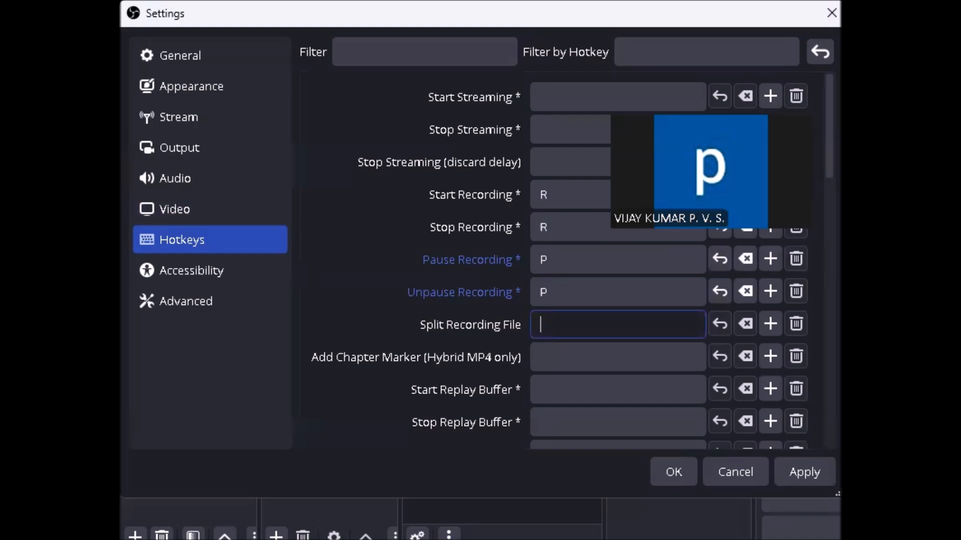
key(Tab)
key(Tab)
key(Tab)
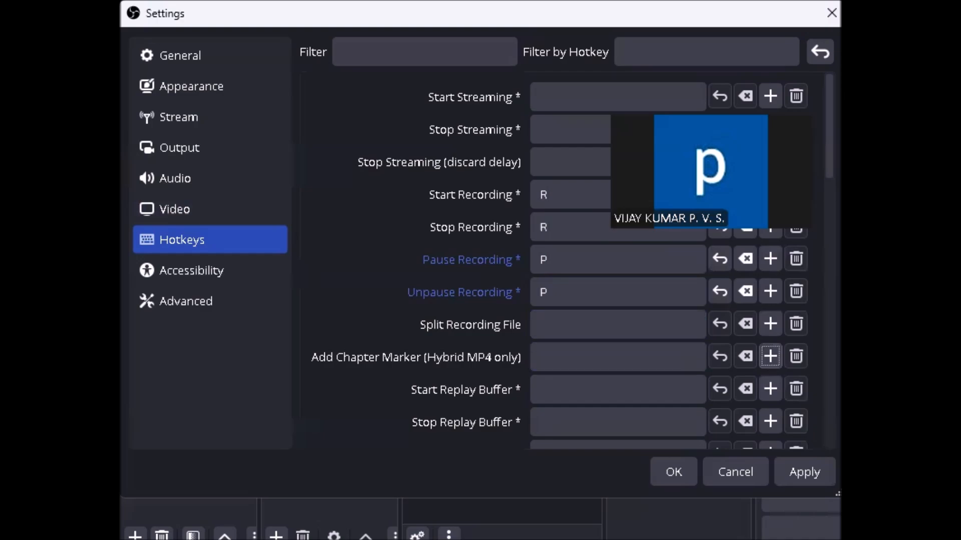
key(Tab)
key(Tab)
key(Tab)
key(Tab)
key(Tab)
key(Tab)
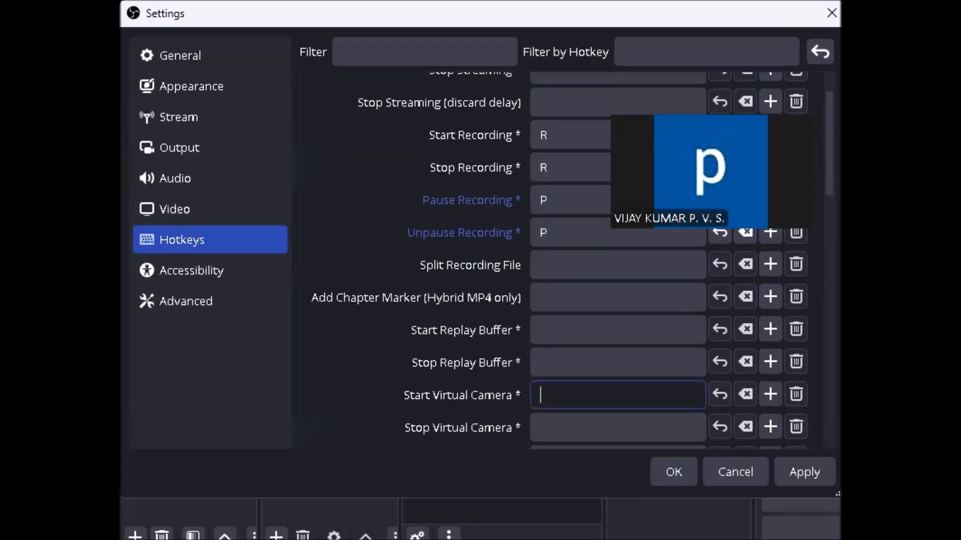
key(Tab)
key(Tab)
key(Tab)
key(Tab)
key(Tab)
key(Tab)
key(Tab)
key(Tab)
key(Tab)
key(Tab)
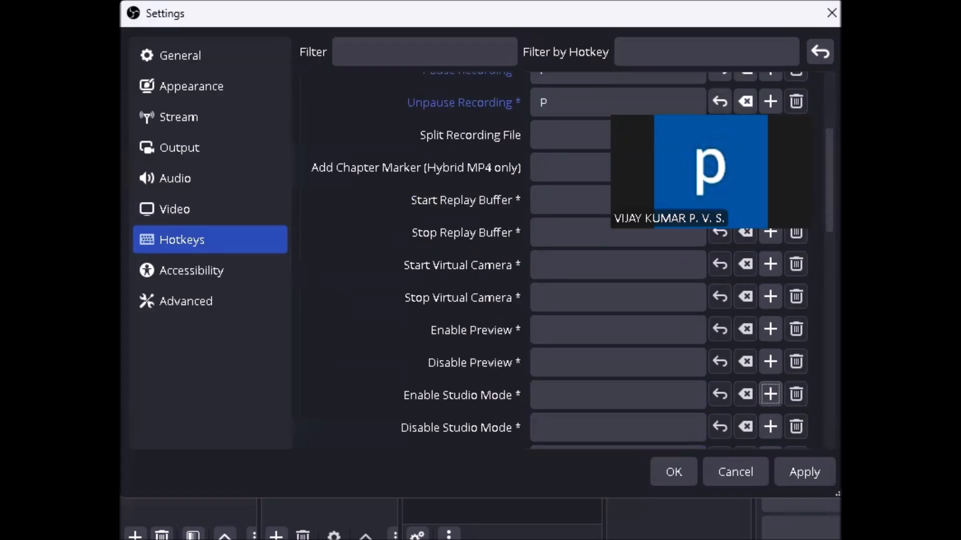
key(Tab)
key(Tab)
key(Tab)
key(Tab)
key(Tab)
key(Tab)
key(Tab)
key(Tab)
key(Tab)
key(Tab)
key(Tab)
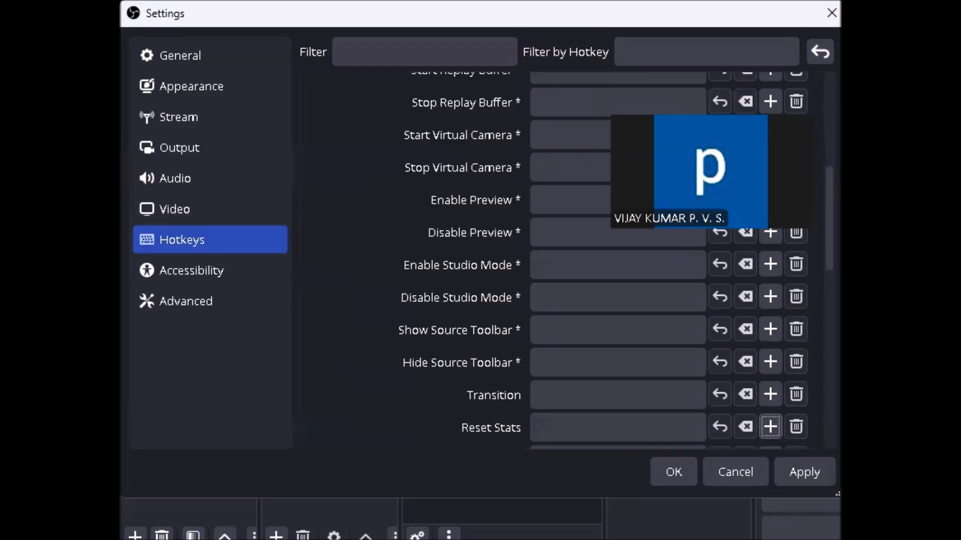
Examine the remaining hotkey entries for quick transitions, the scene, Desktop Audio and Mic/Aux.
key(Tab)
key(Tab)
key(Tab)
key(Tab)
key(Tab)
key(Tab)
key(Tab)
key(Tab)
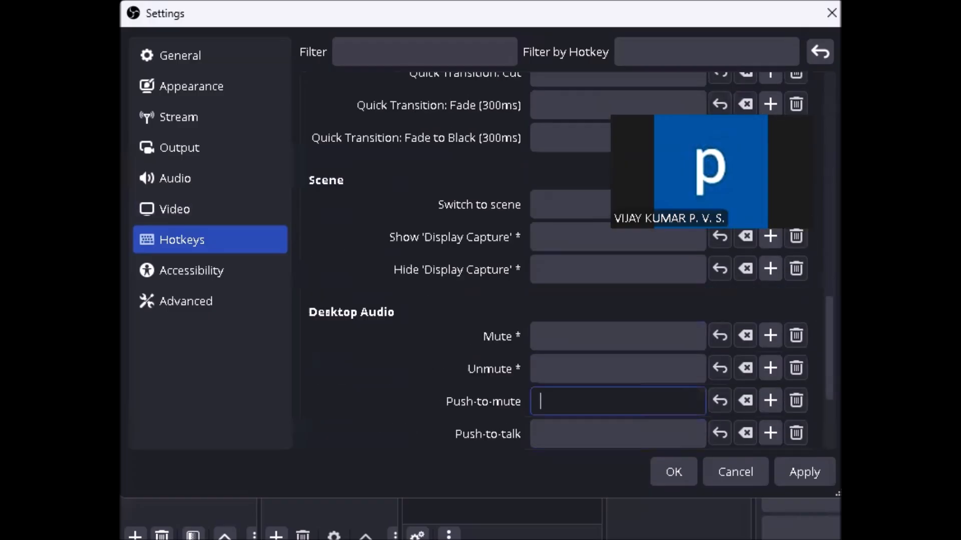
key(Tab)
key(Tab)
key(Tab)
key(Tab)
key(Tab)
key(Tab)
key(Tab)
key(Tab)
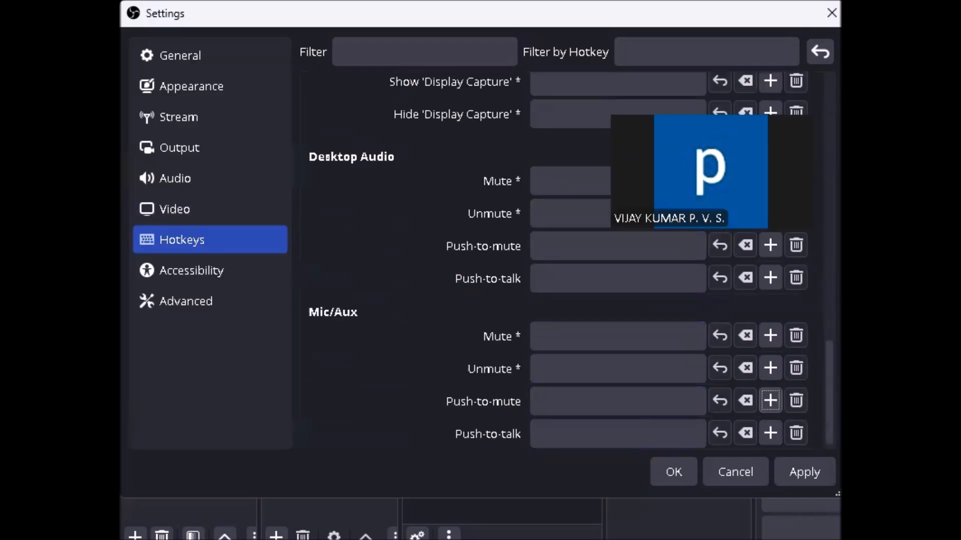
key(Tab)
key(Tab)
key(Tab)
key(Tab)
key(Tab)
key(Tab)
key(Tab)
key(Tab)
key(Tab)
key(Tab)
key(Tab)
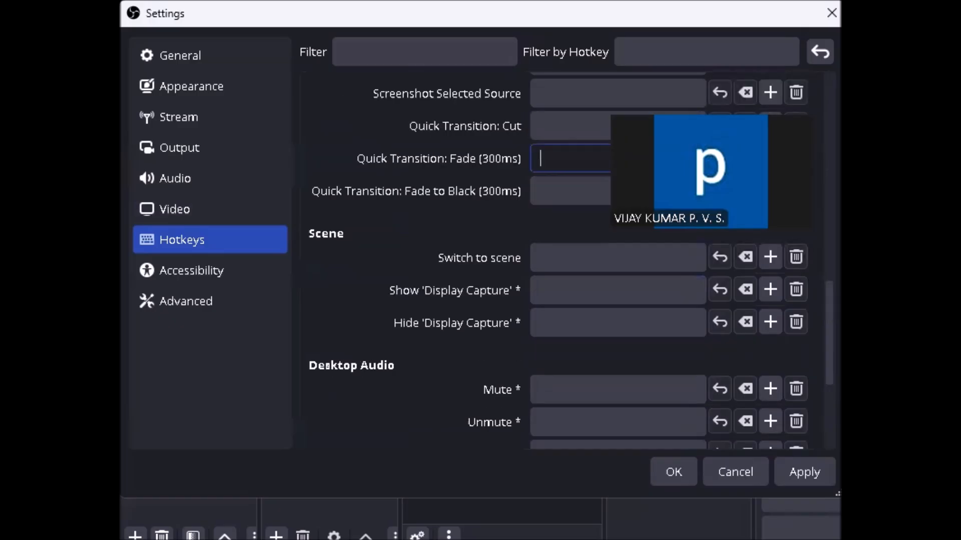
Apply the new recording hotkeys while keeping the Settings window open.
key(Tab)
key(Tab)
key(Tab)
key(Tab)
key(Tab)
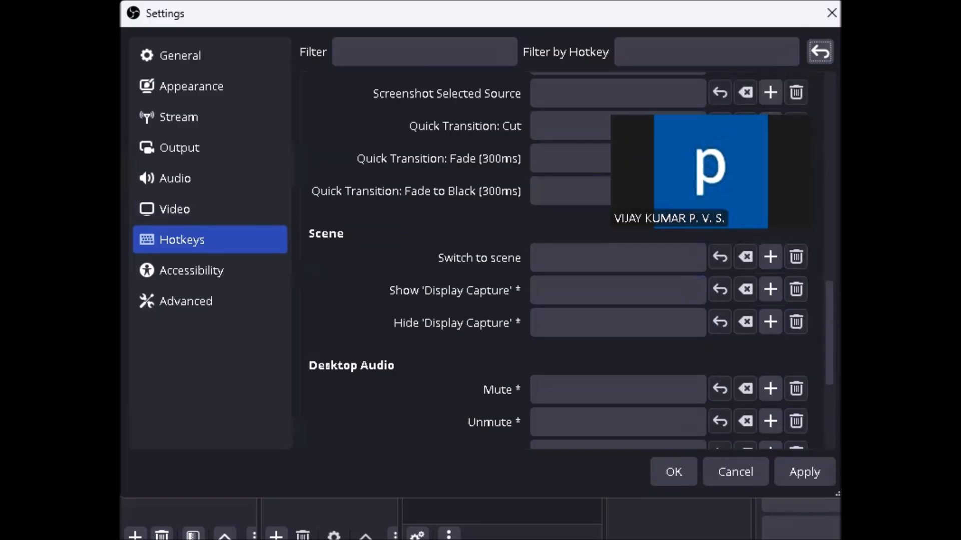
key(Tab)
key(Tab)
key(Tab)
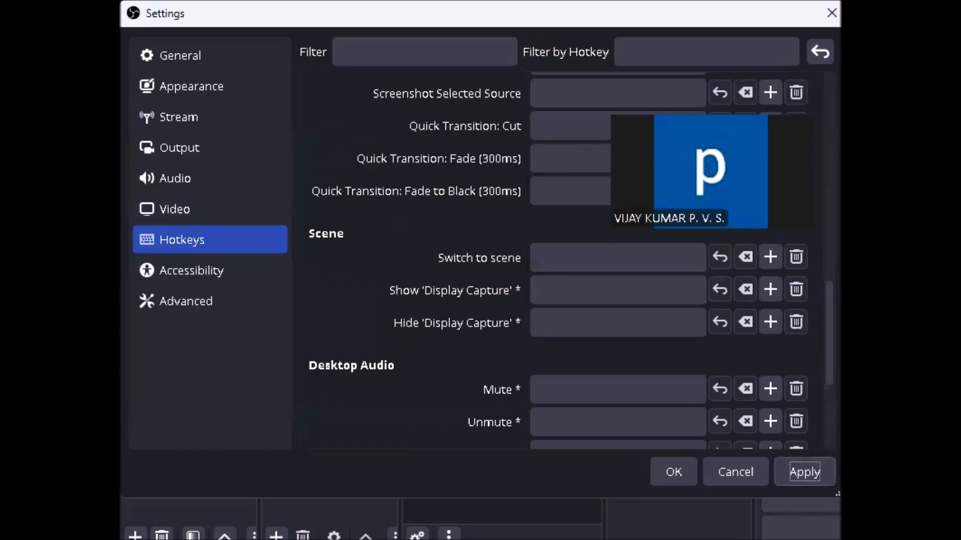
key(space)
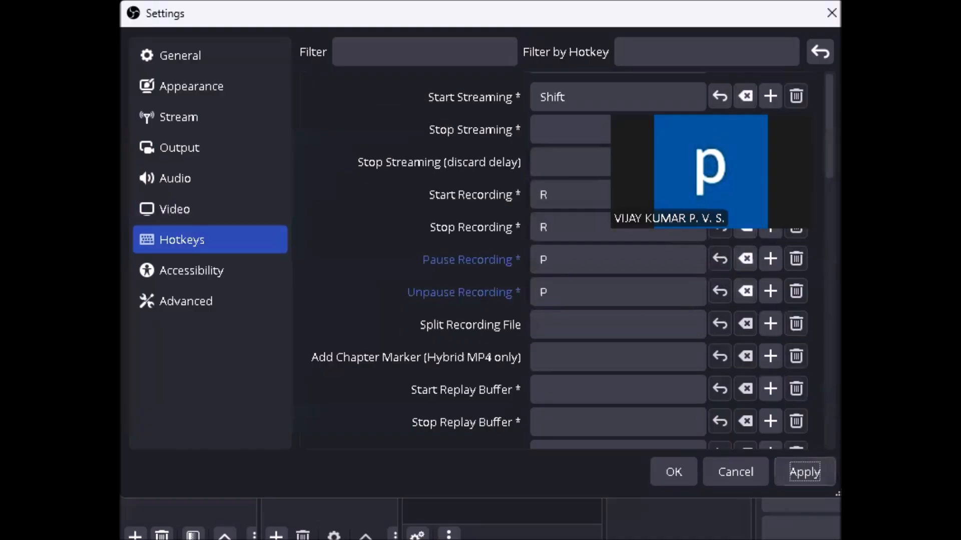
Leave the hotkey entries, open the Accessibility settings and look over the color options.
key(shift+Tab)
key(shift+Tab)
key(shift+Tab)
key(shift+Tab)
key(shift+Tab)
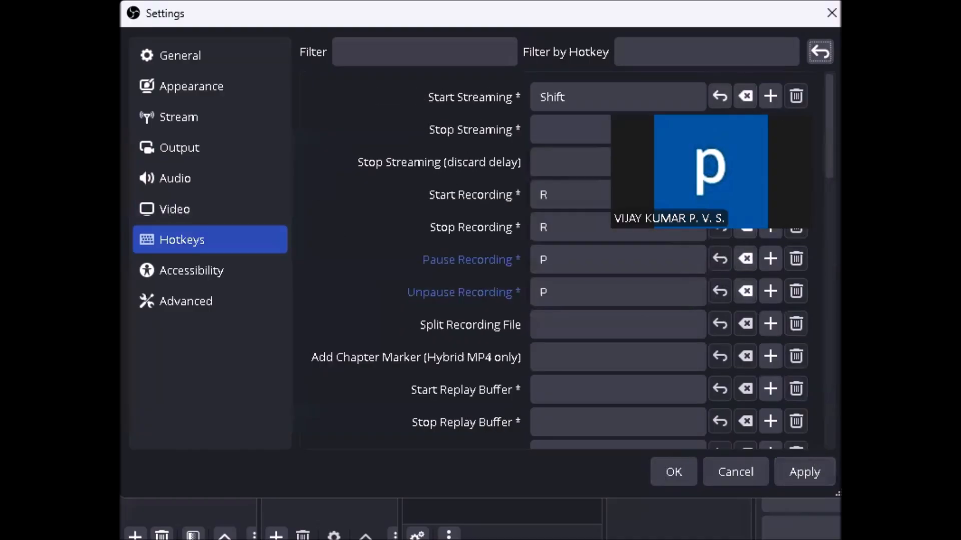
key(shift+Tab)
key(shift+Tab)
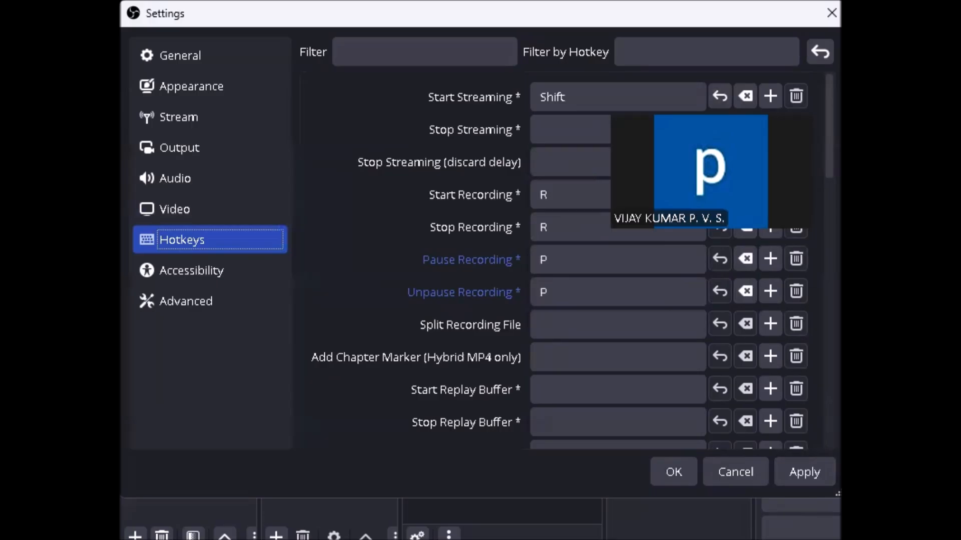
click(210, 270)
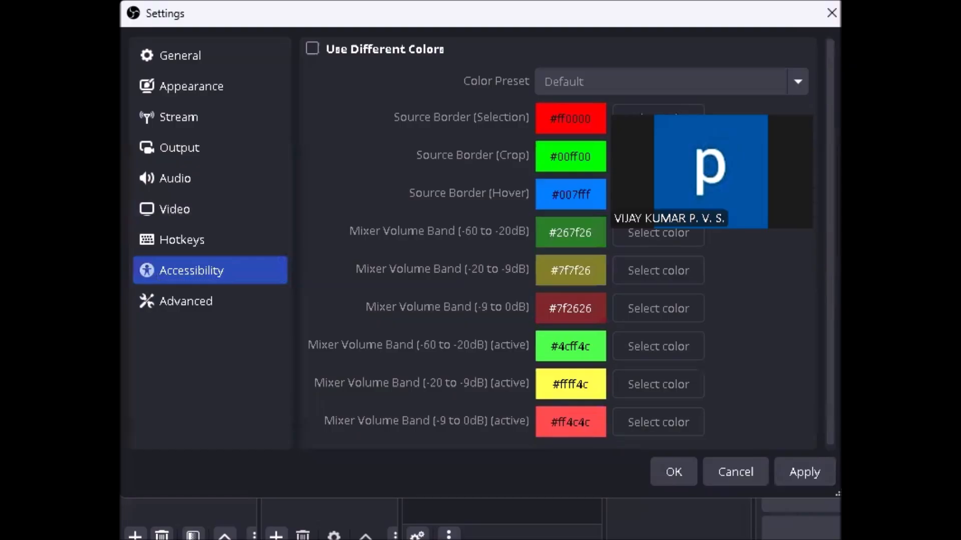
key(Tab)
key(Tab)
key(Tab)
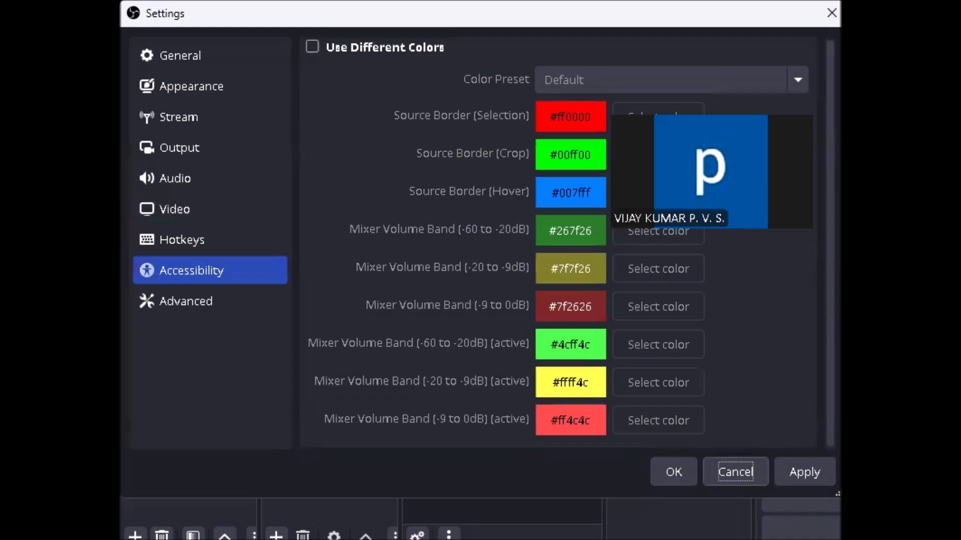
Leave the accessibility options and open the Advanced settings.
key(Tab)
key(Tab)
key(Down)
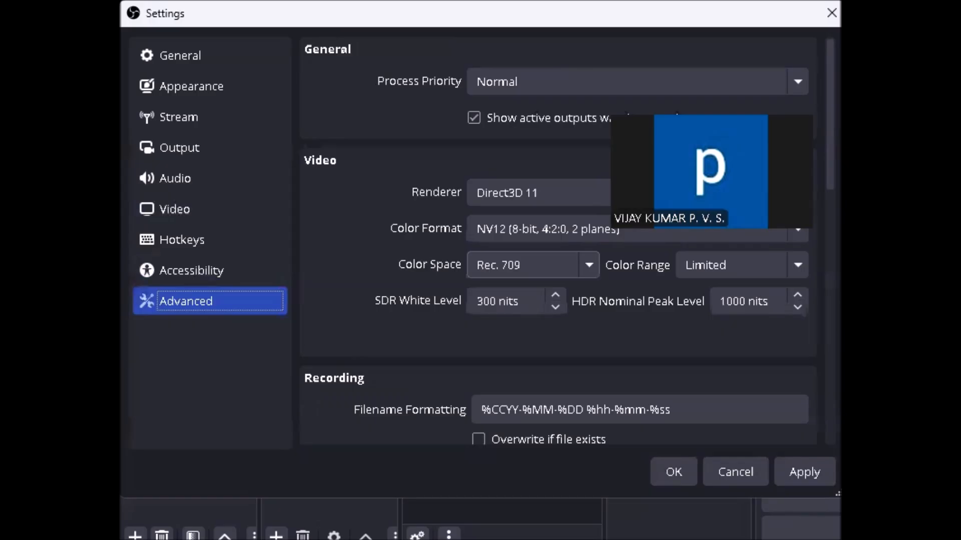
Confirm the changed settings and close the Settings window.
click(803, 472)
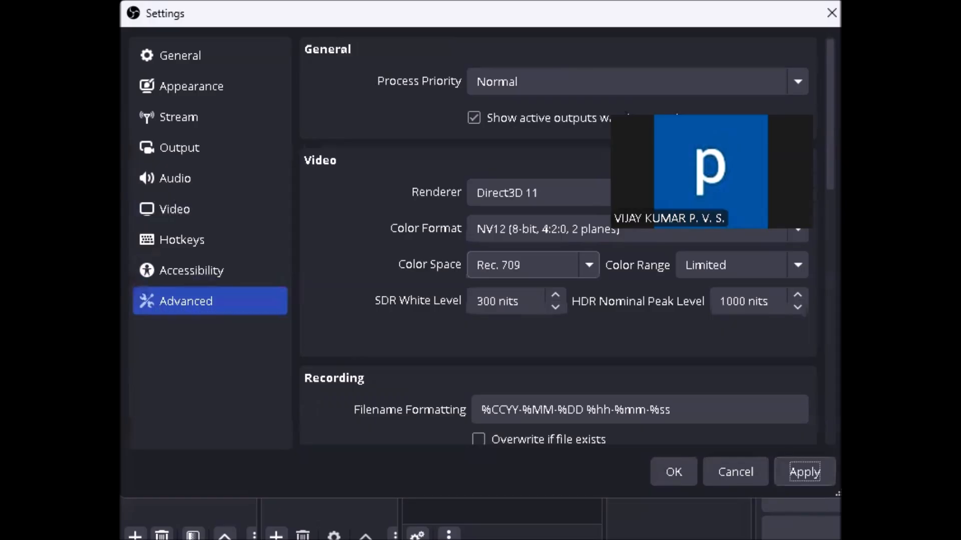
click(673, 471)
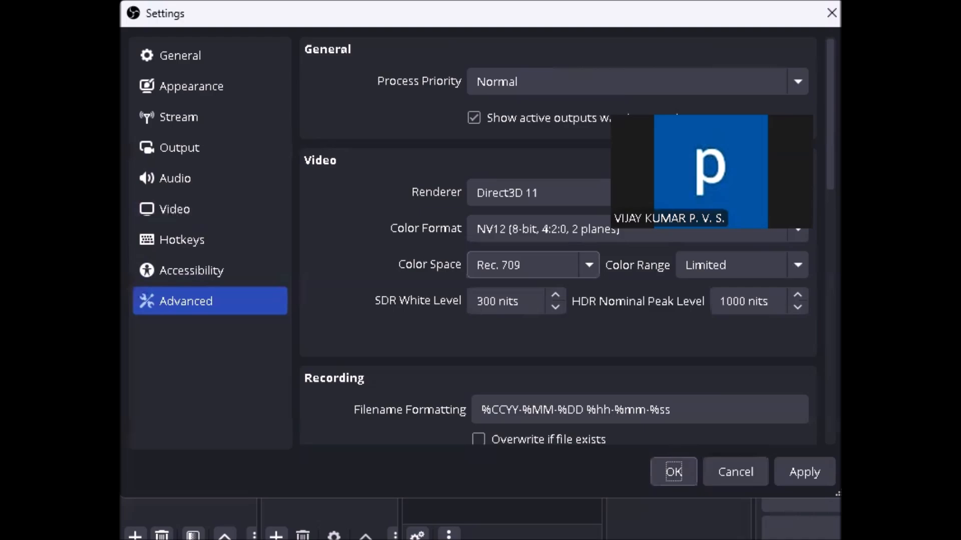
key(Return)
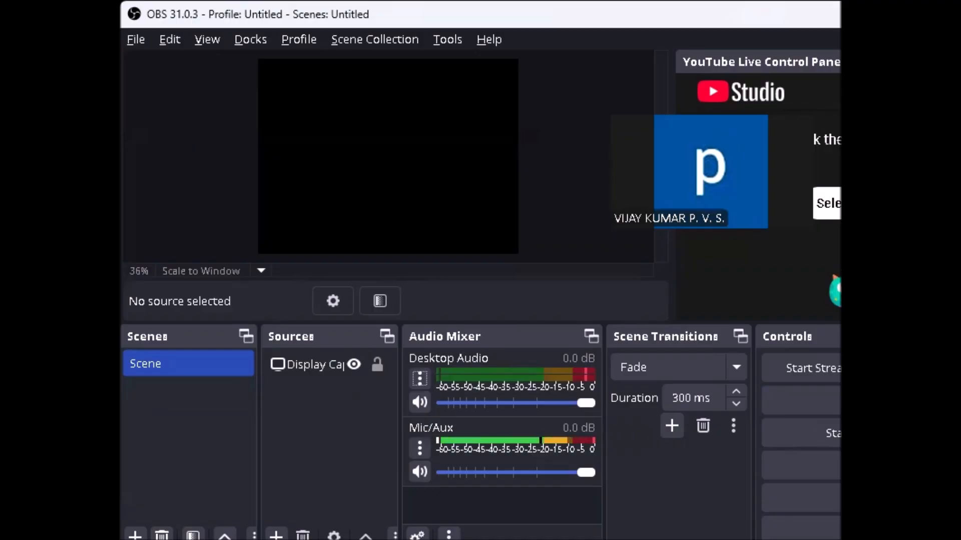
Search Windows for "o" and open the personal OneDrive folder in File Explorer.
key(super)
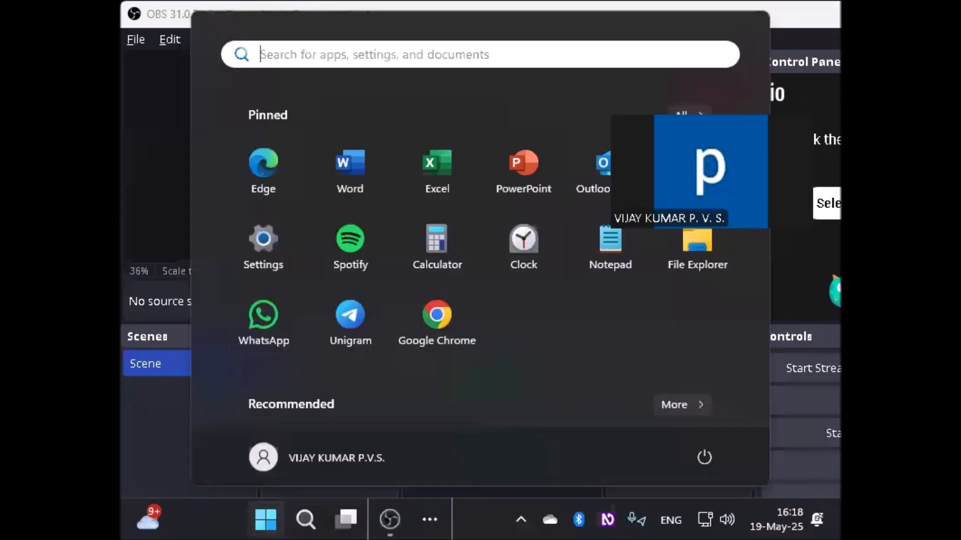
text(o)
key(Escape)
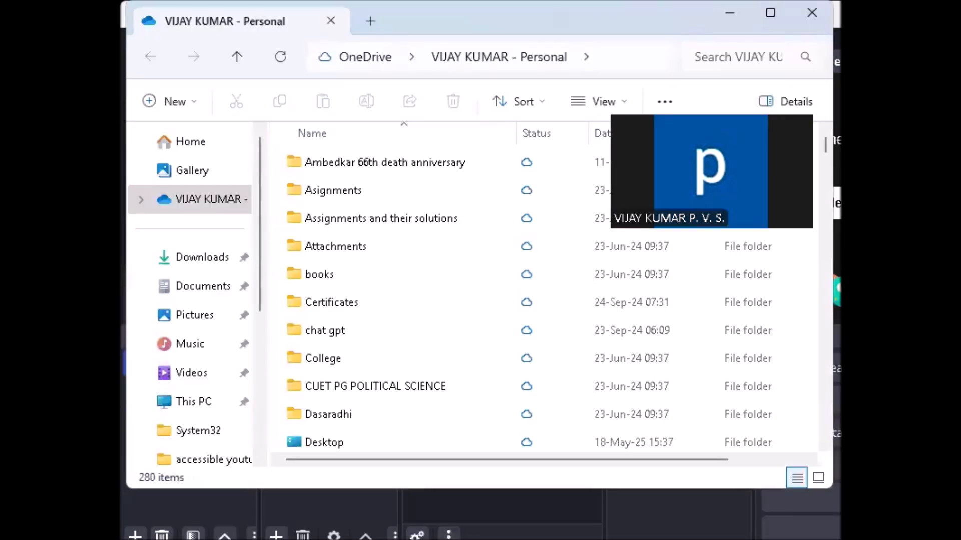
text(vi)
key(Return)
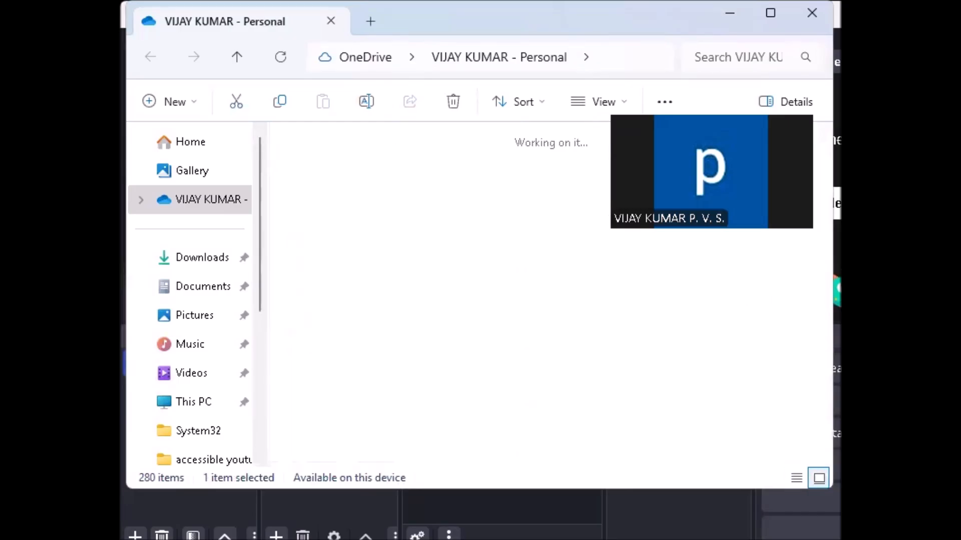
key(End)
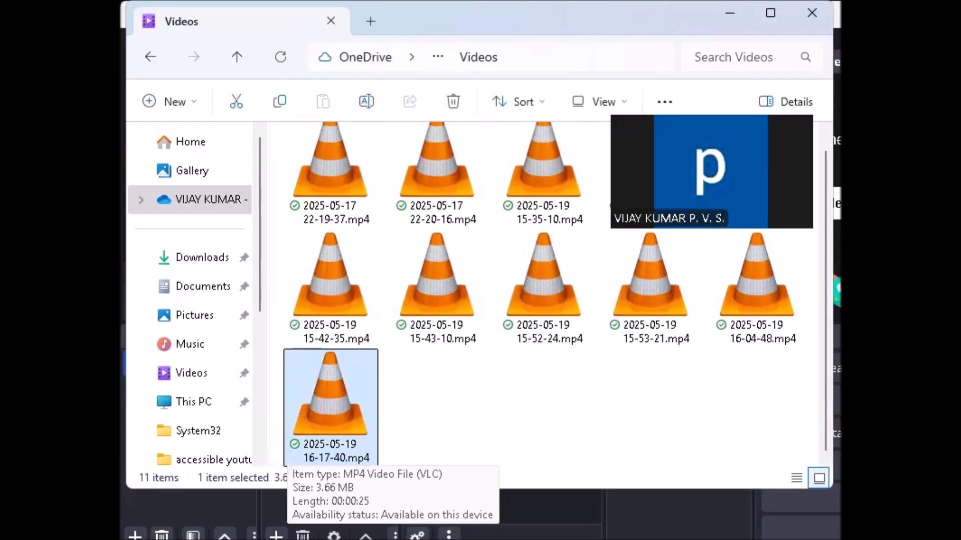
key(Return)
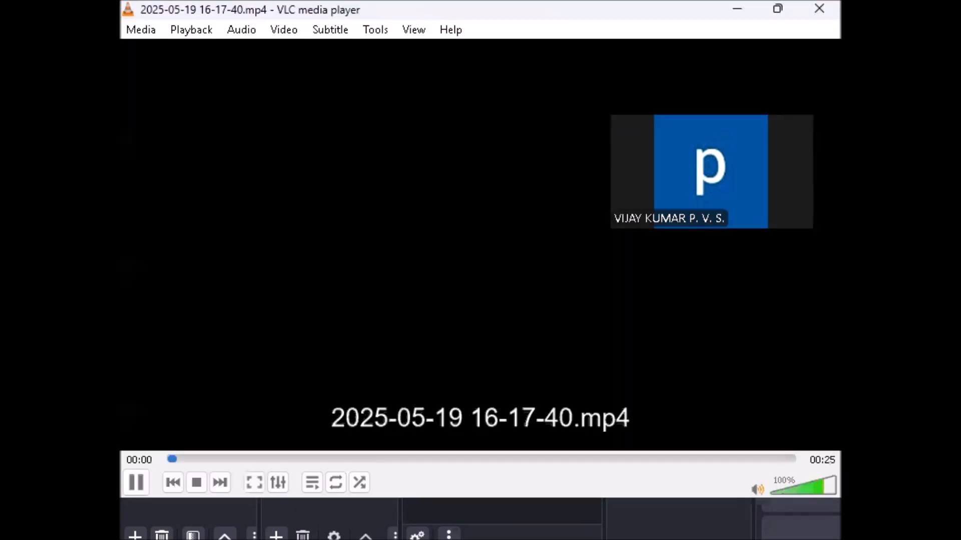
key(ctrl+Up)
key(ctrl+Up)
key(ctrl+Up)
key(ctrl+Up)
key(ctrl+Up)
key(ctrl+Up)
key(ctrl+Up)
key(ctrl+Up)
key(ctrl+Up)
key(ctrl+Up)
key(ctrl+Up)
key(ctrl+Up)
key(ctrl+Up)
key(ctrl+Up)
key(ctrl+Up)
key(ctrl+Up)
key(ctrl+Up)
key(ctrl+Up)
key(ctrl+Up)
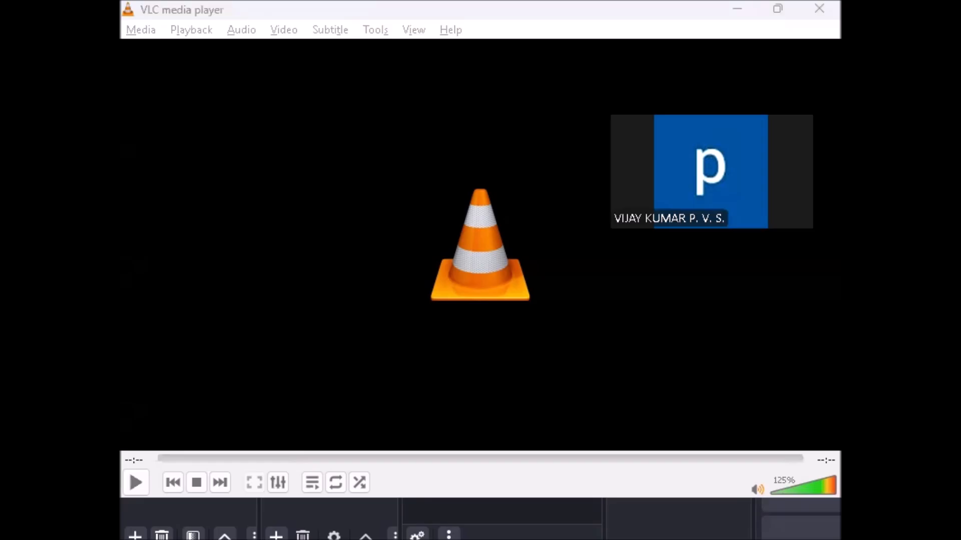
Switch back to OBS Studio and open the options for the Mic/Aux channel in the audio mixer.
key(alt+Tab)
key(alt+Tab)
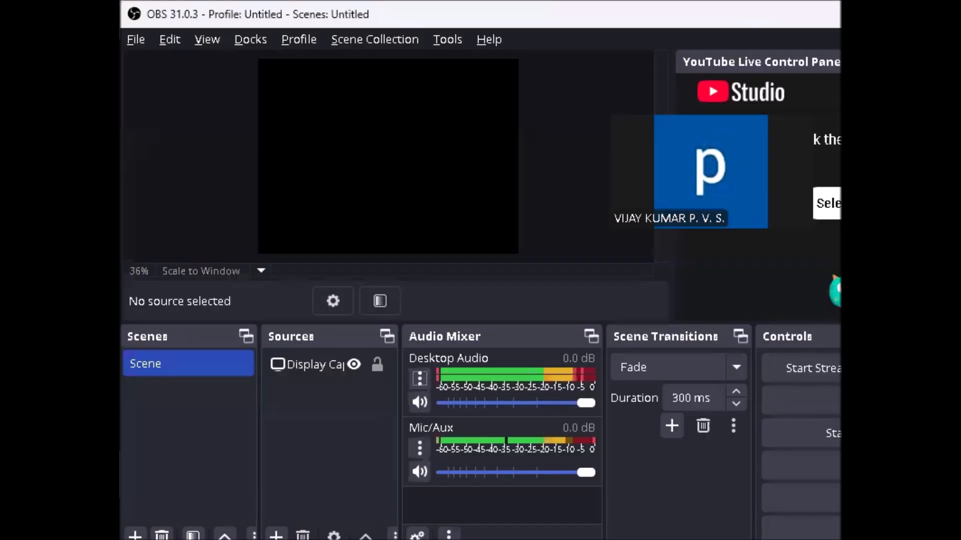
click(808, 498)
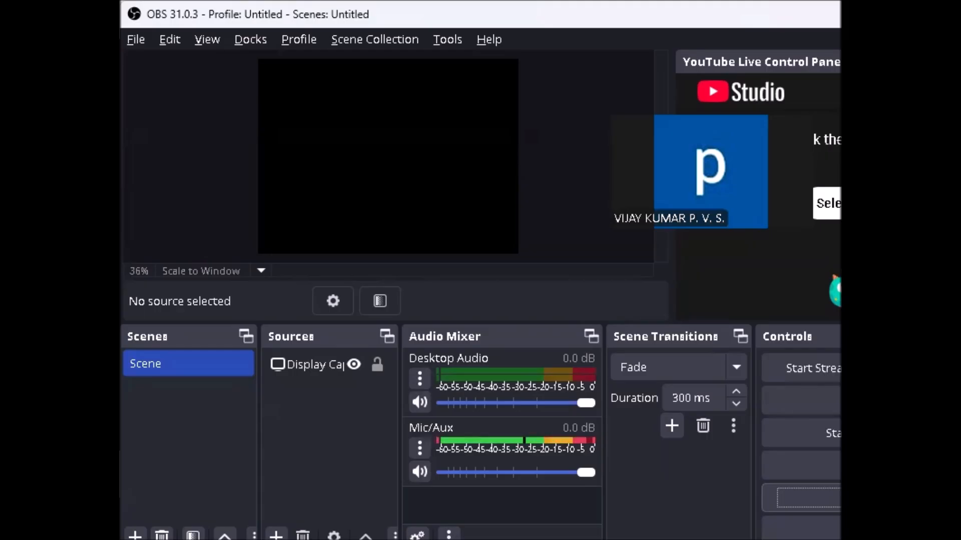
key(Tab)
key(Tab)
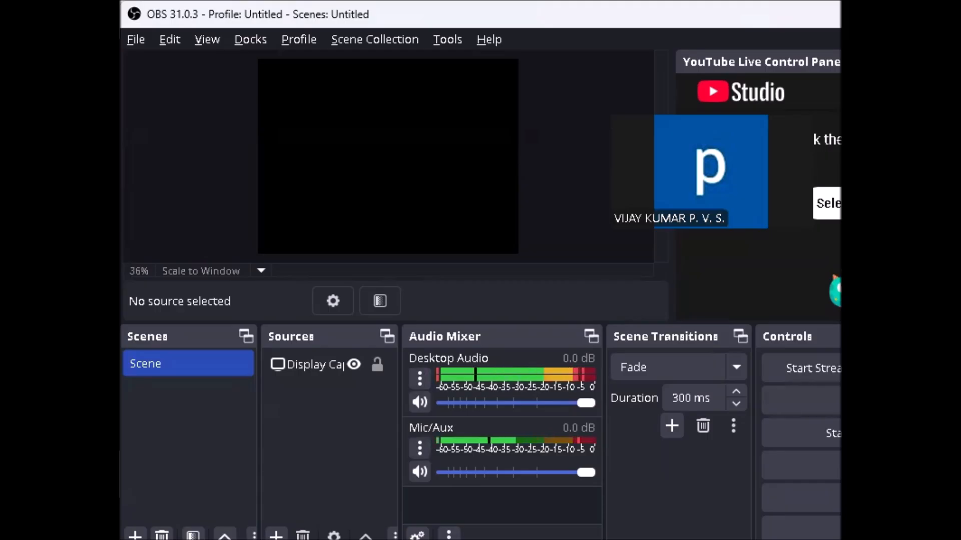
key(Tab)
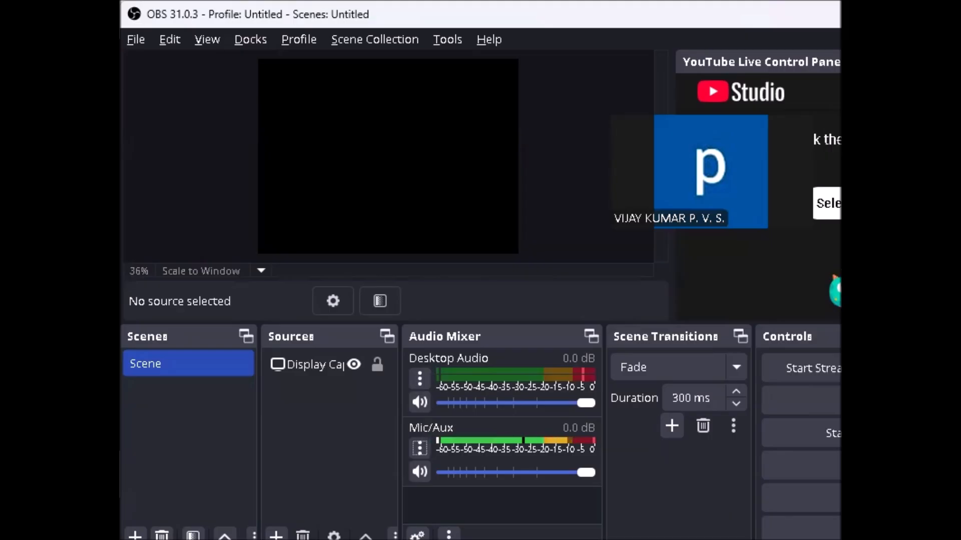
key(space)
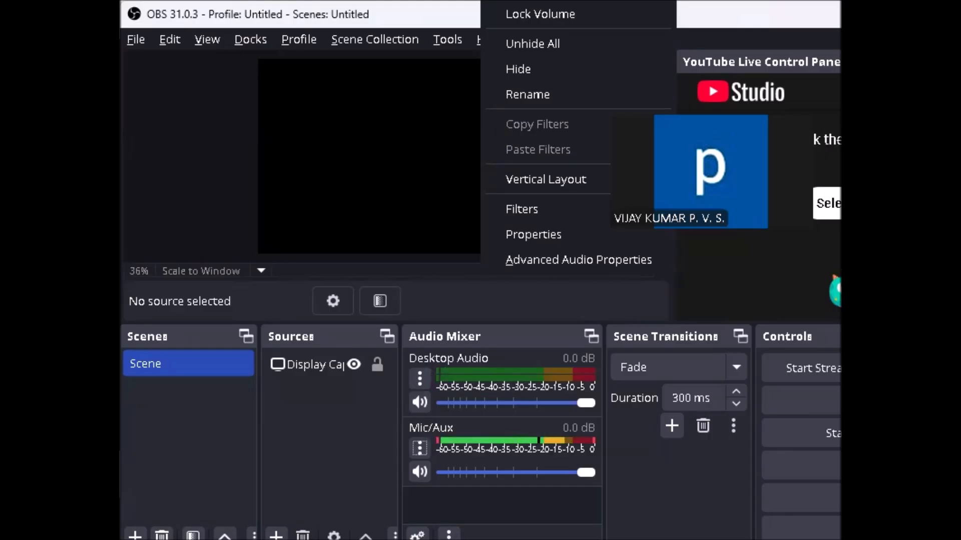
Go through the Mic/Aux channel options and open its Filters window.
key(Down)
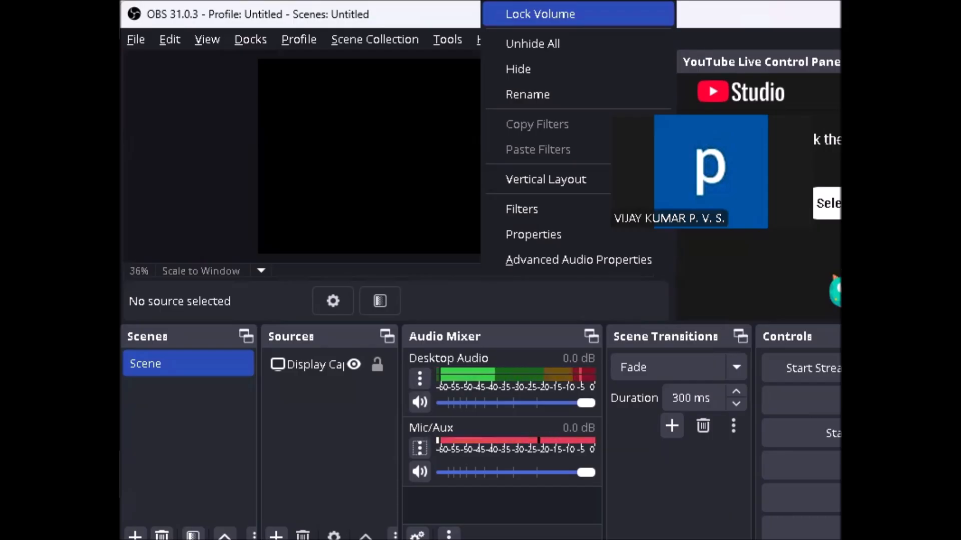
key(Down)
key(Down)
key(Down)
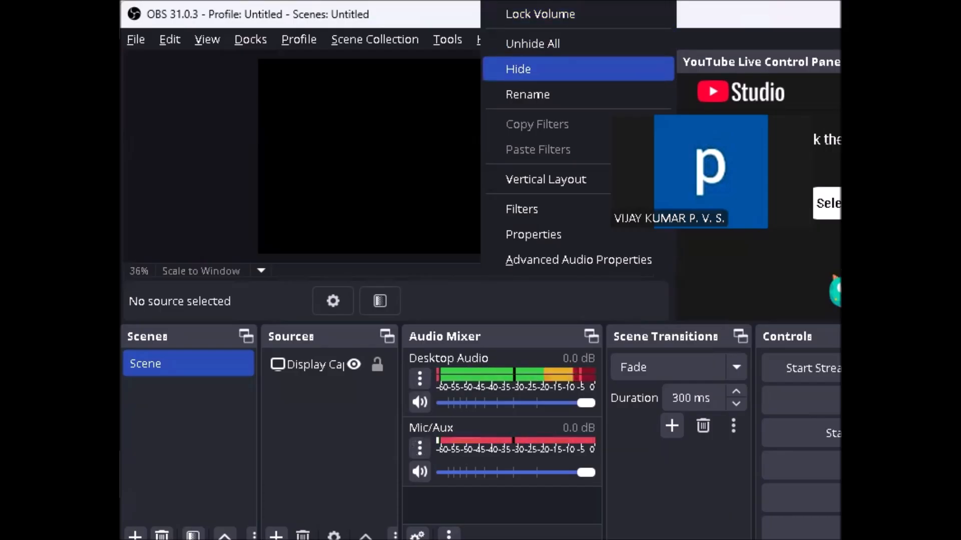
key(Down)
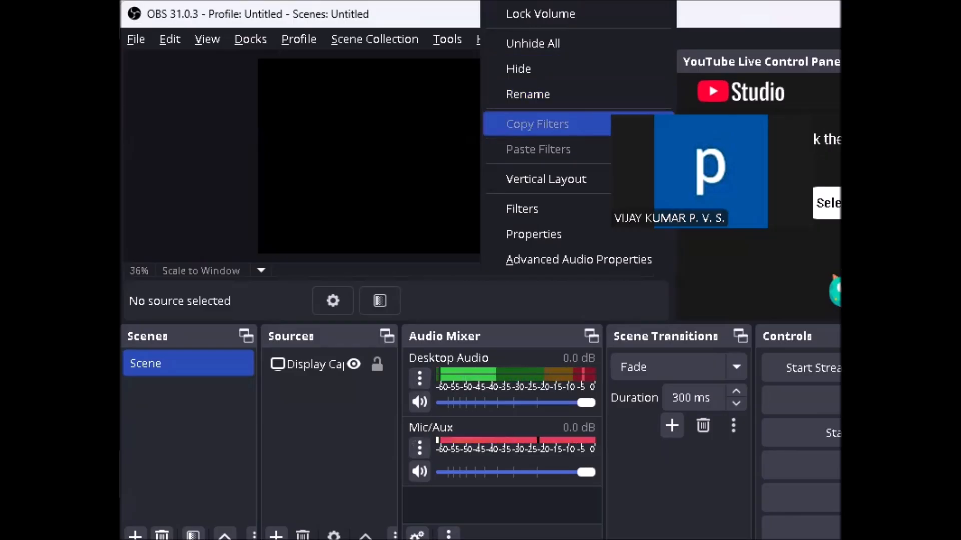
key(Down)
key(Down)
key(Down)
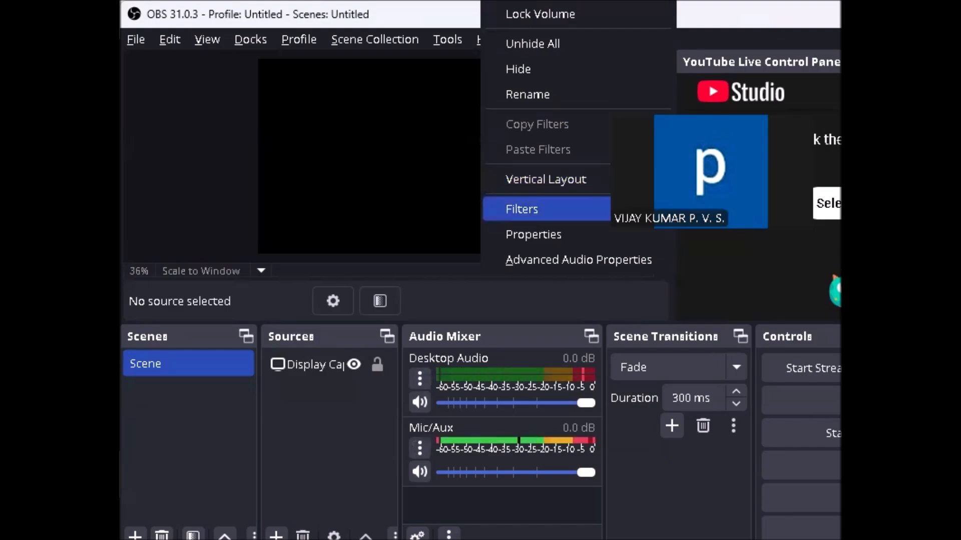
key(Return)
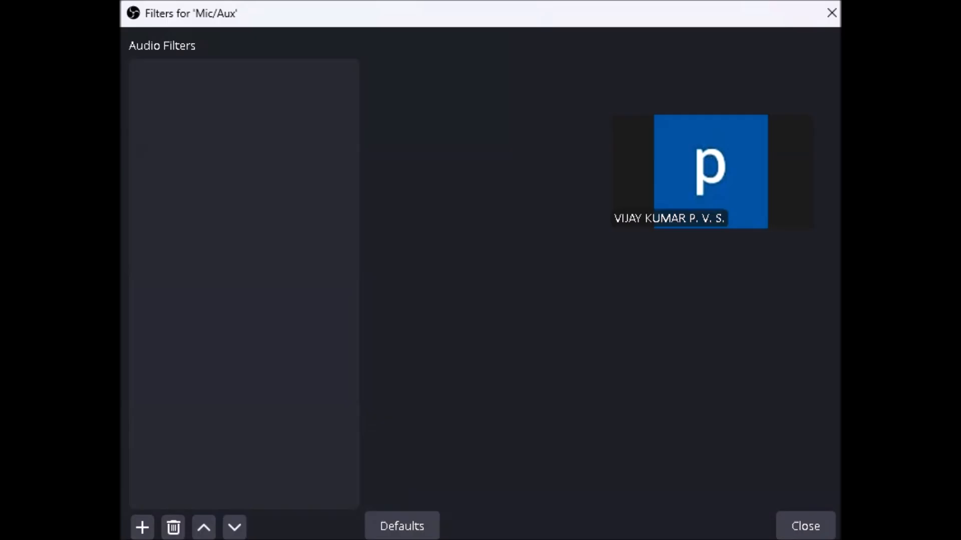
Add a Noise Suppression audio filter to Mic/Aux, keeping the suggested filter name.
click(142, 528)
click(142, 527)
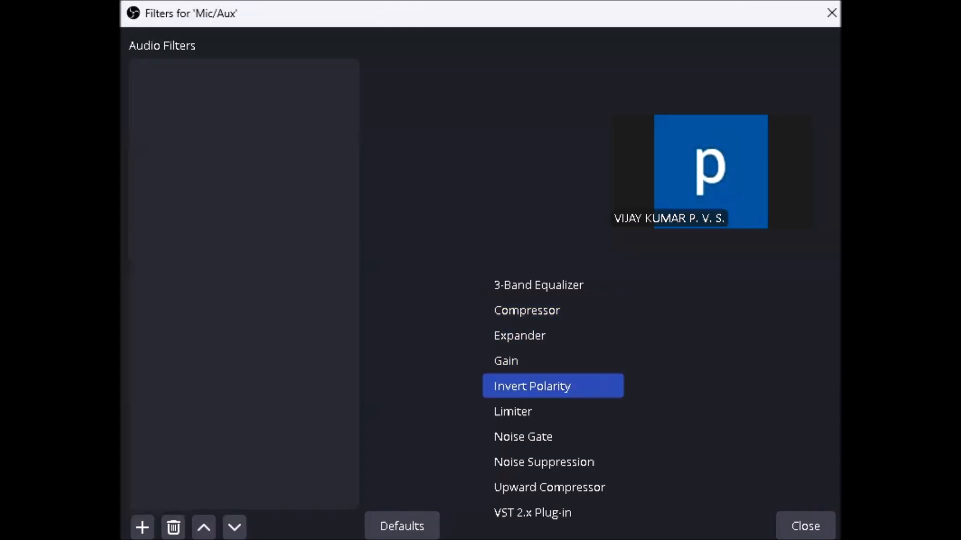
key(Down)
key(Down)
key(Down)
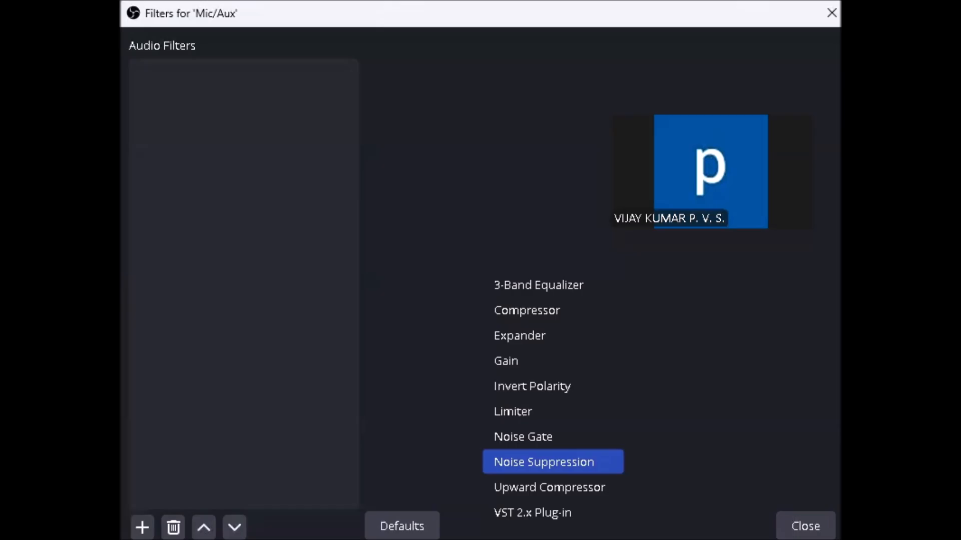
key(Return)
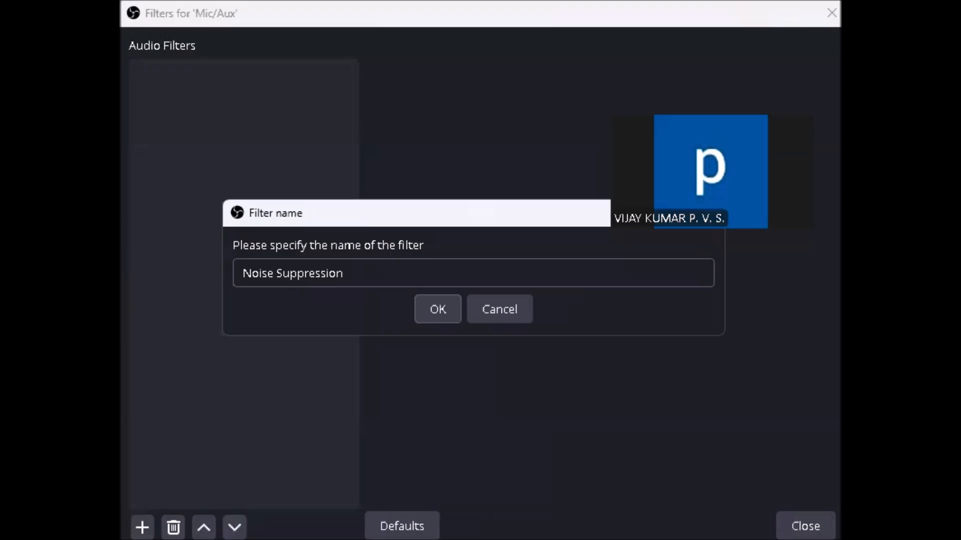
key(Tab)
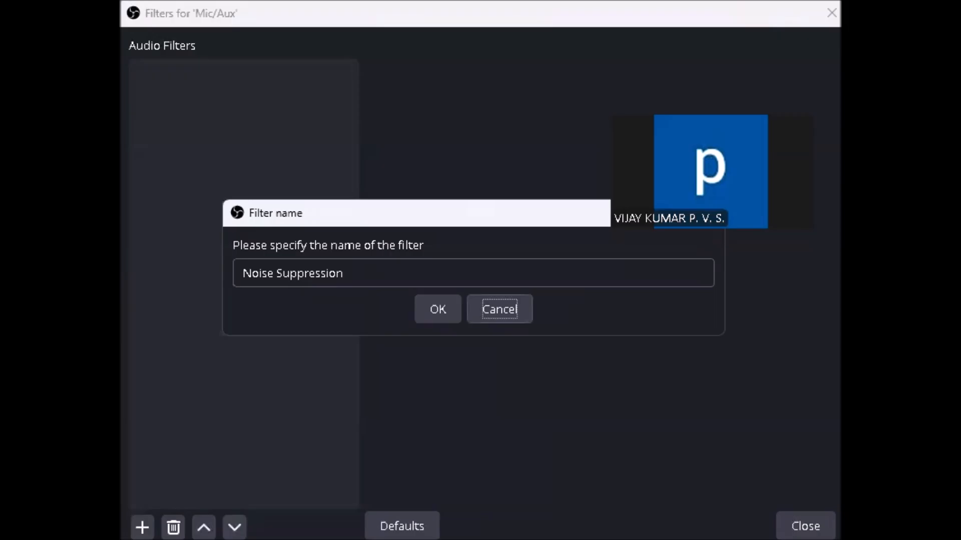
key(shift+Tab)
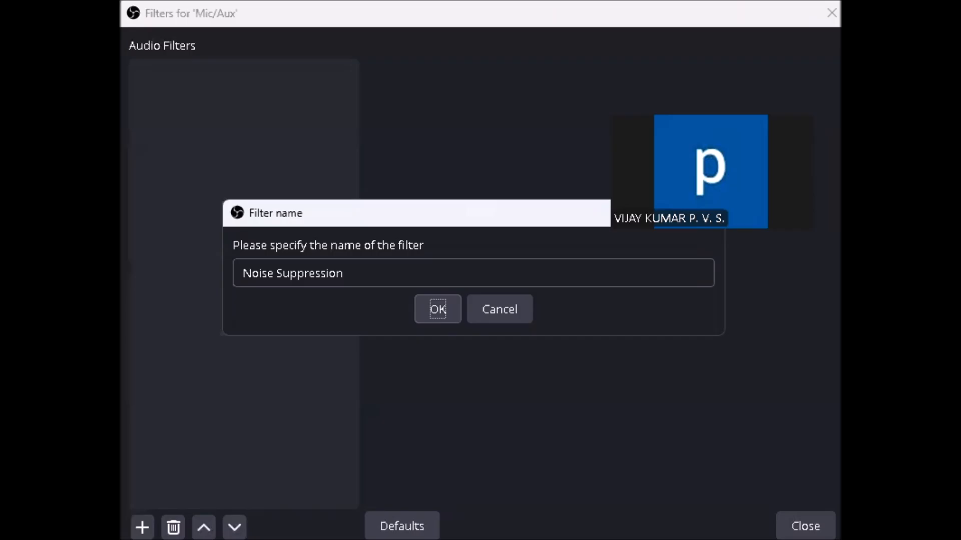
key(Return)
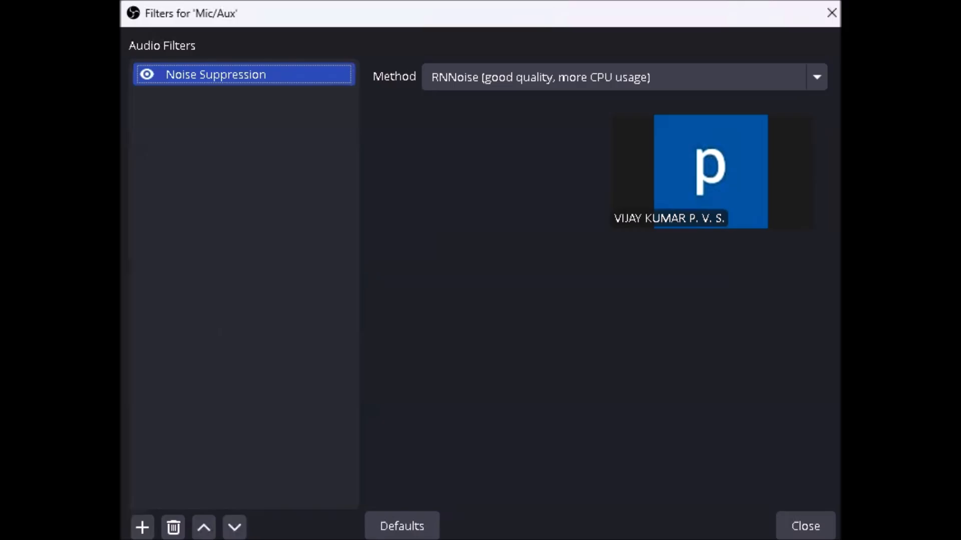
key(Tab)
key(Tab)
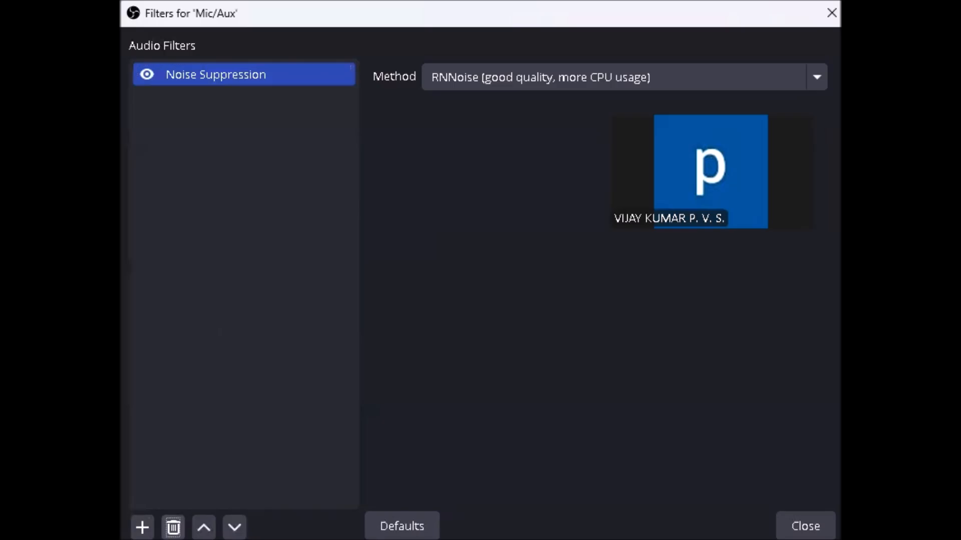
key(space)
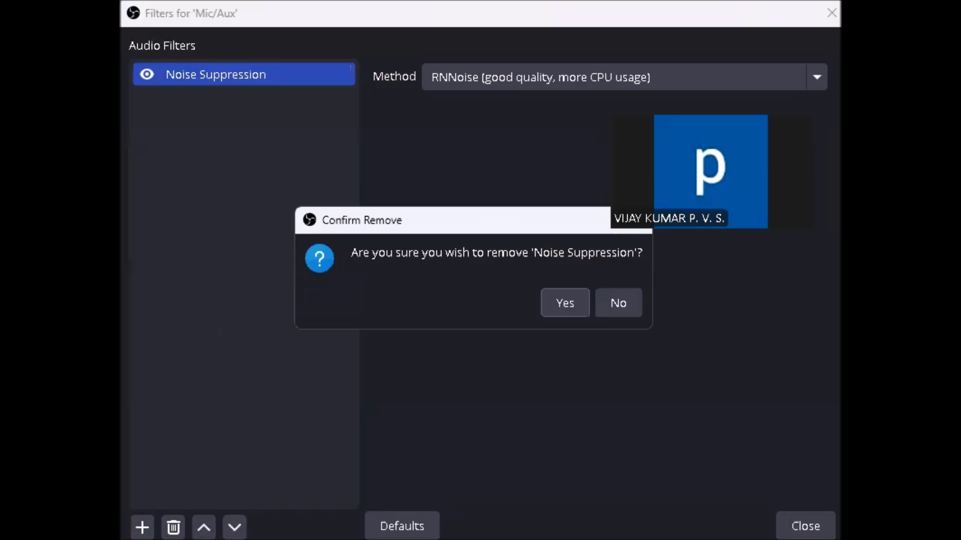
key(Tab)
key(Tab)
key(Escape)
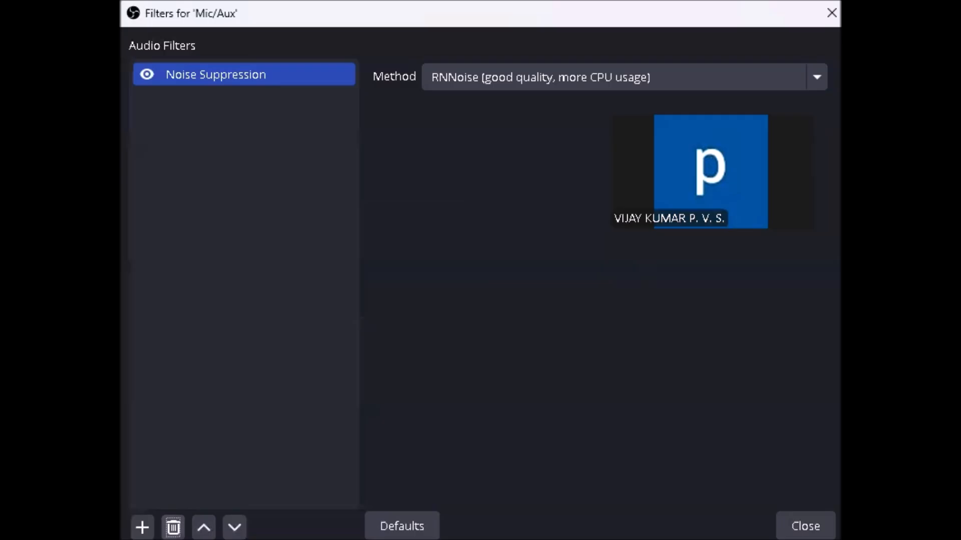
Close the Mic/Aux Filters window, keeping the Noise Suppression filter and its RNNoise method.
key(Tab)
key(Tab)
key(Tab)
key(Tab)
key(Tab)
key(shift+Tab)
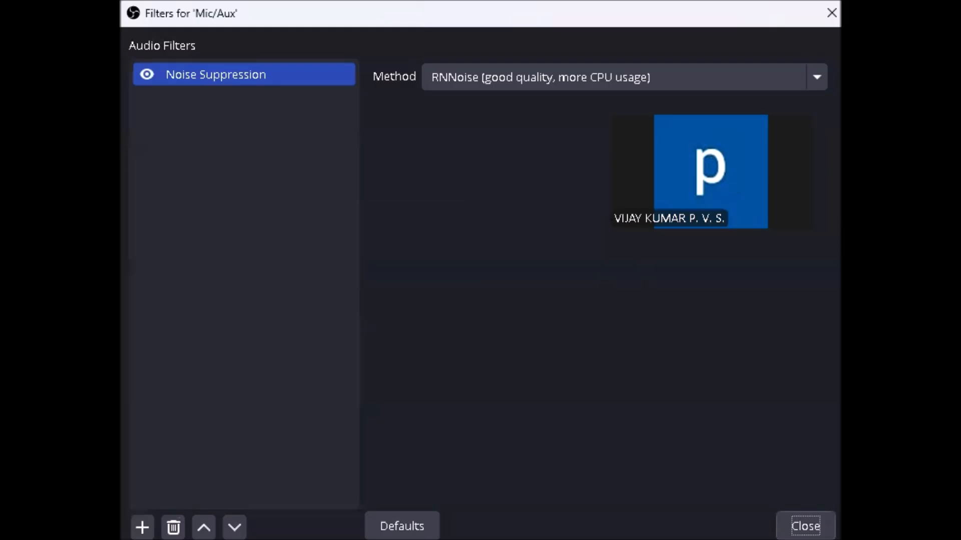
key(Return)
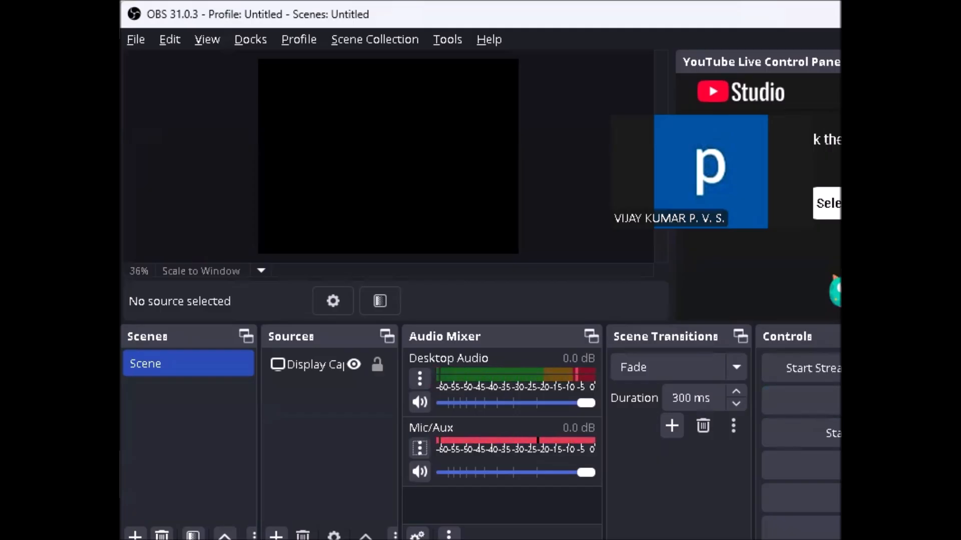
Close VLC media player and switch to the Videos folder in File Explorer.
key(alt+Tab)
key(alt+Tab)
key(alt+shift+Tab)
key(alt+F4)
key(alt+Tab)
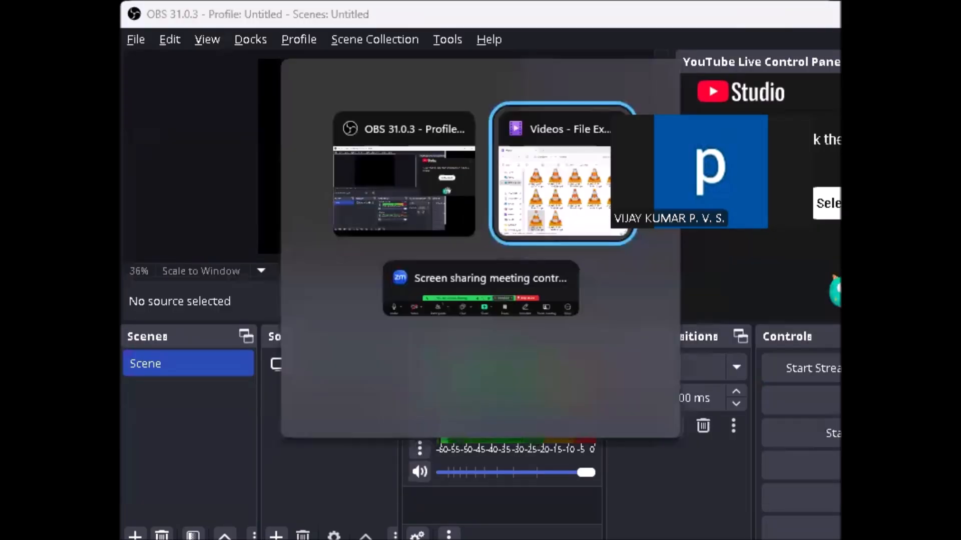
key(alt+Left)
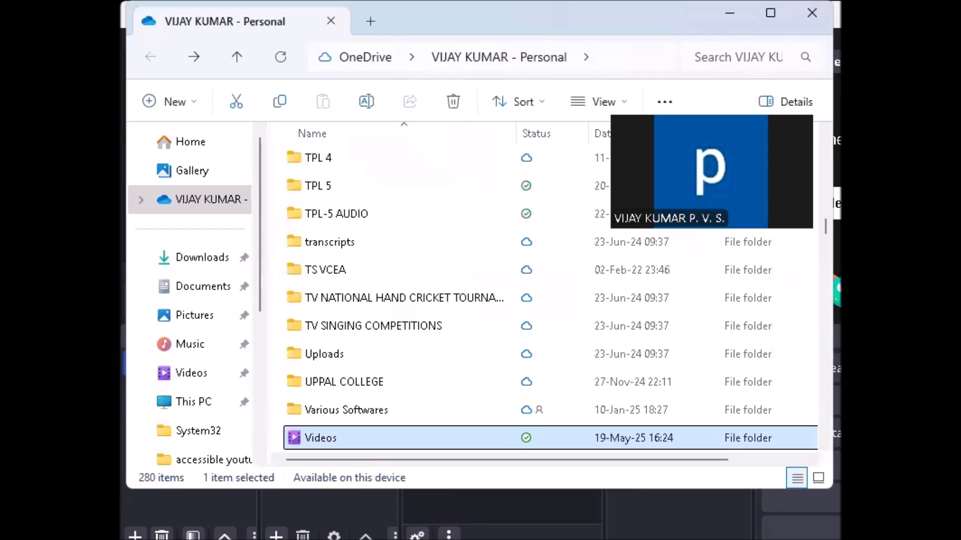
key(Return)
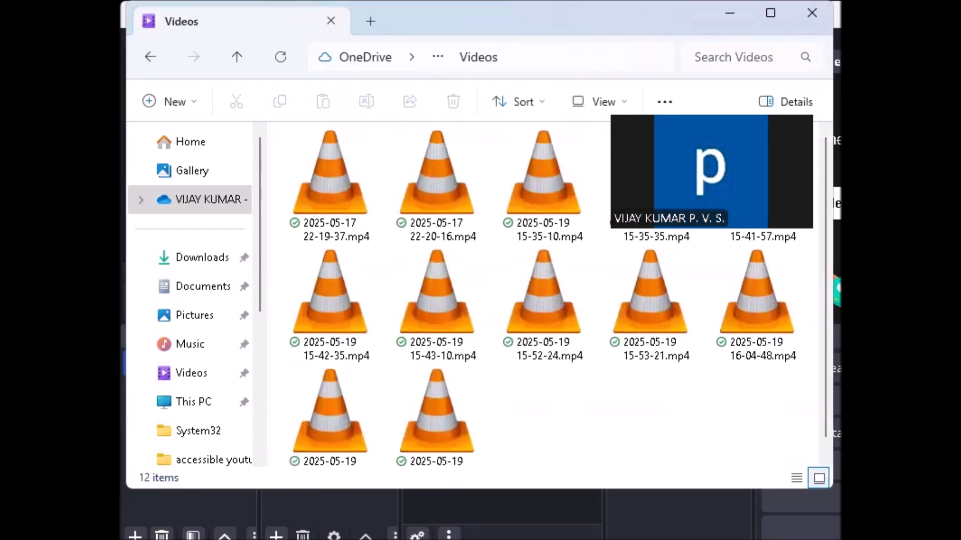
key(End)
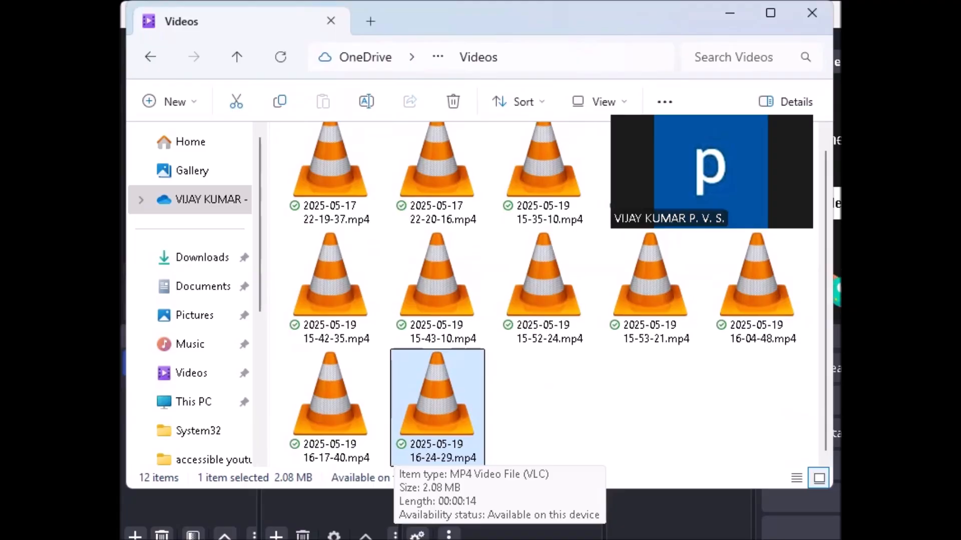
key(Return)
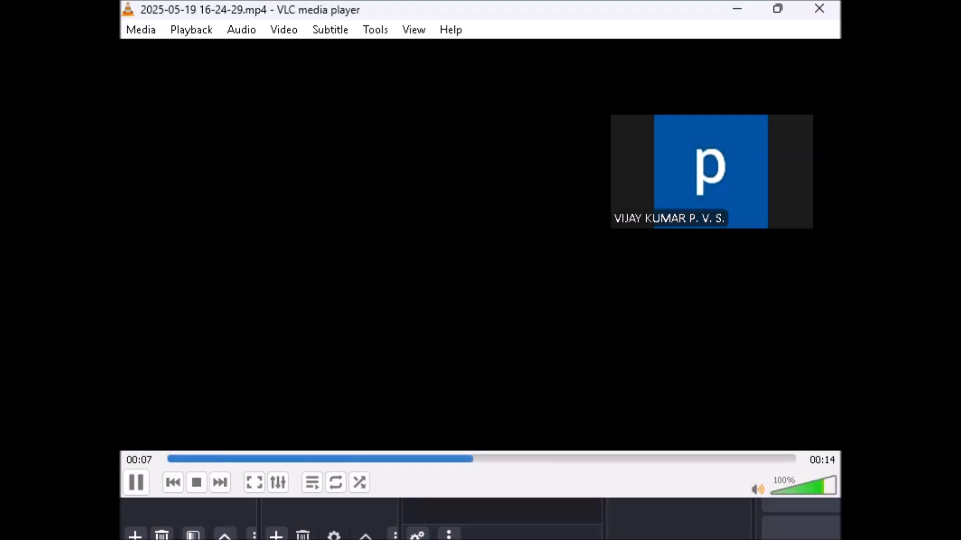
key(ctrl+Up)
key(ctrl+Up)
key(ctrl+Up)
key(ctrl+Up)
key(ctrl+Up)
key(ctrl+Up)
key(ctrl+Up)
key(ctrl+Up)
key(ctrl+Up)
key(ctrl+Up)
key(ctrl+Up)
key(ctrl+Up)
key(ctrl+Up)
key(ctrl+Up)
key(ctrl+Up)
key(ctrl+Up)
key(ctrl+Up)
key(ctrl+Up)
key(ctrl+Up)
key(ctrl+Up)
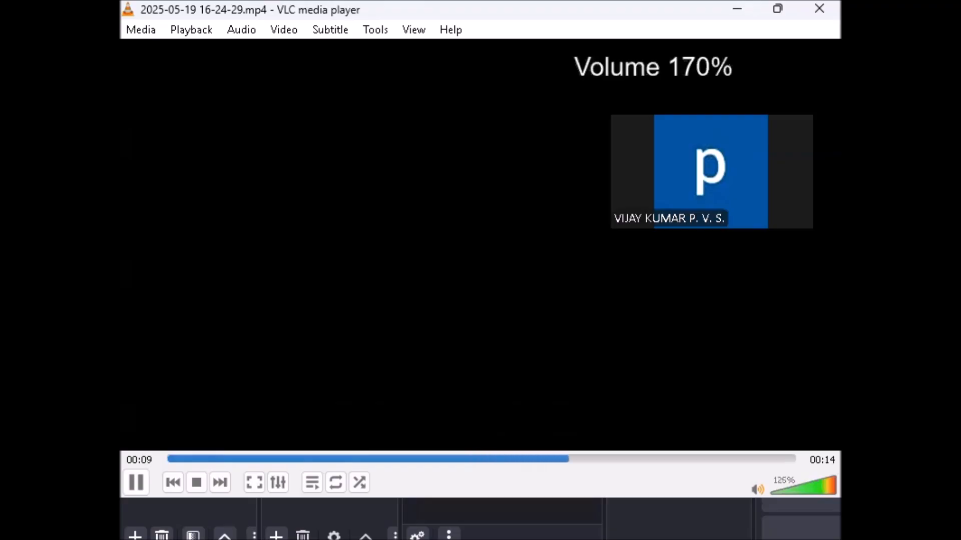